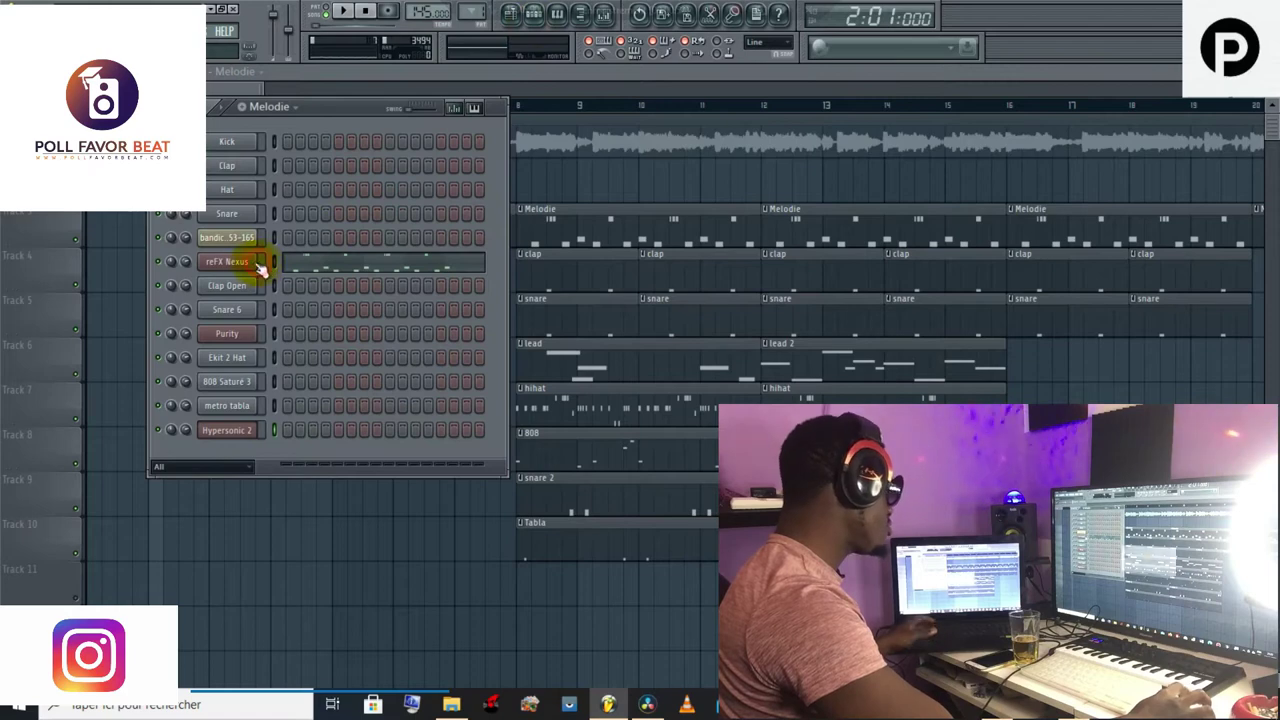
Step: Check the 808 Mafia Piano 1 preset in the melody's reFX Nexus and listen to the melody with its mixer channel shown
{"action": "left_click", "coordinate": [772, 308]}
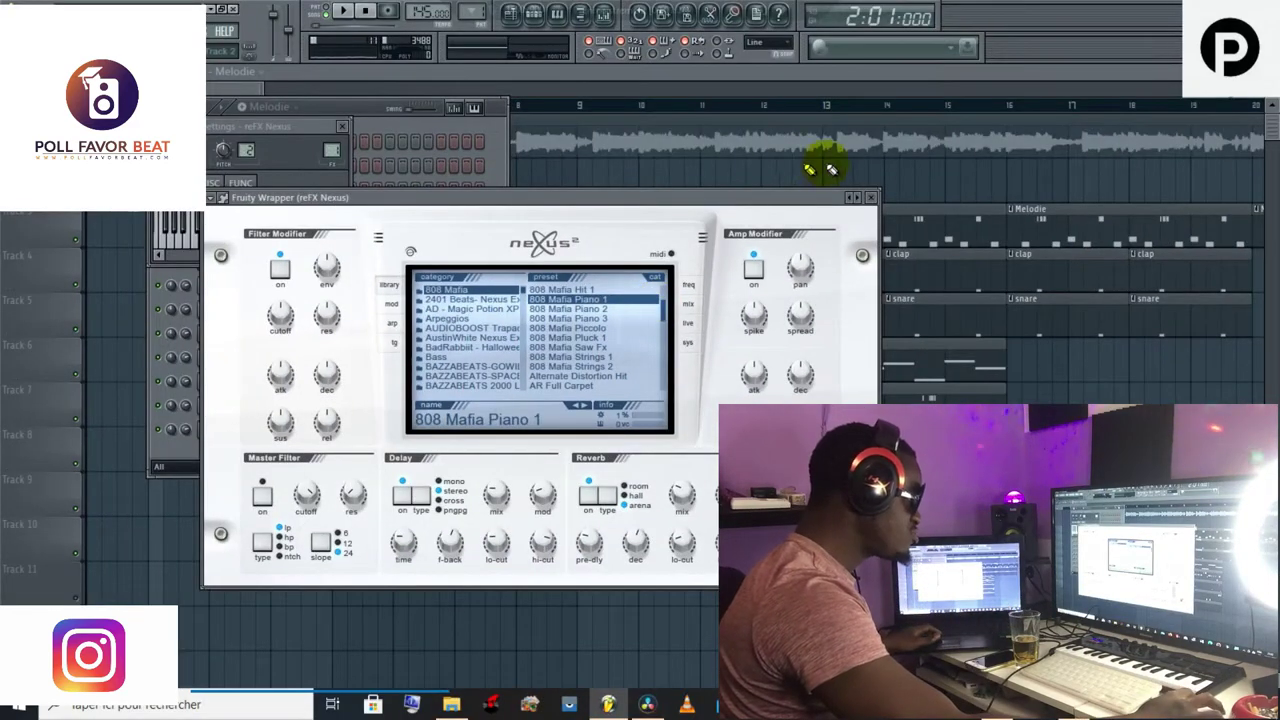
{"action": "left_click", "coordinate": [871, 199]}
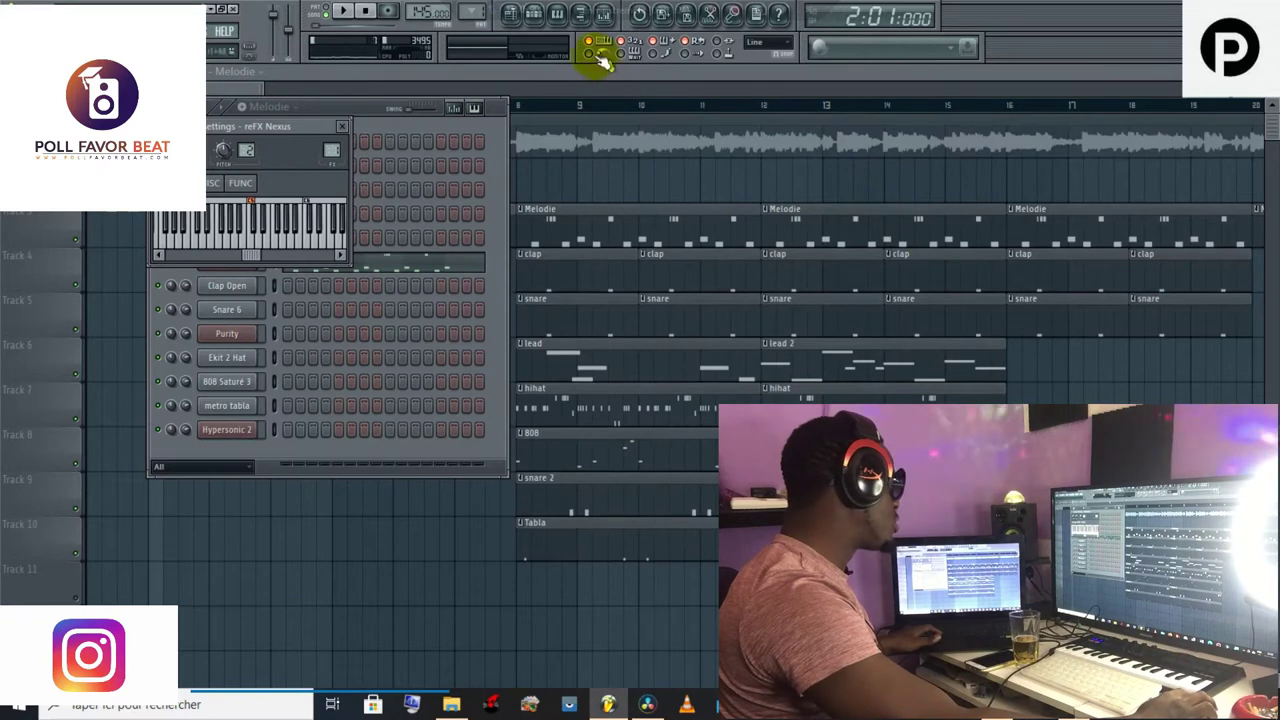
{"action": "left_click", "coordinate": [342, 13]}
{"action": "left_click", "coordinate": [606, 16]}
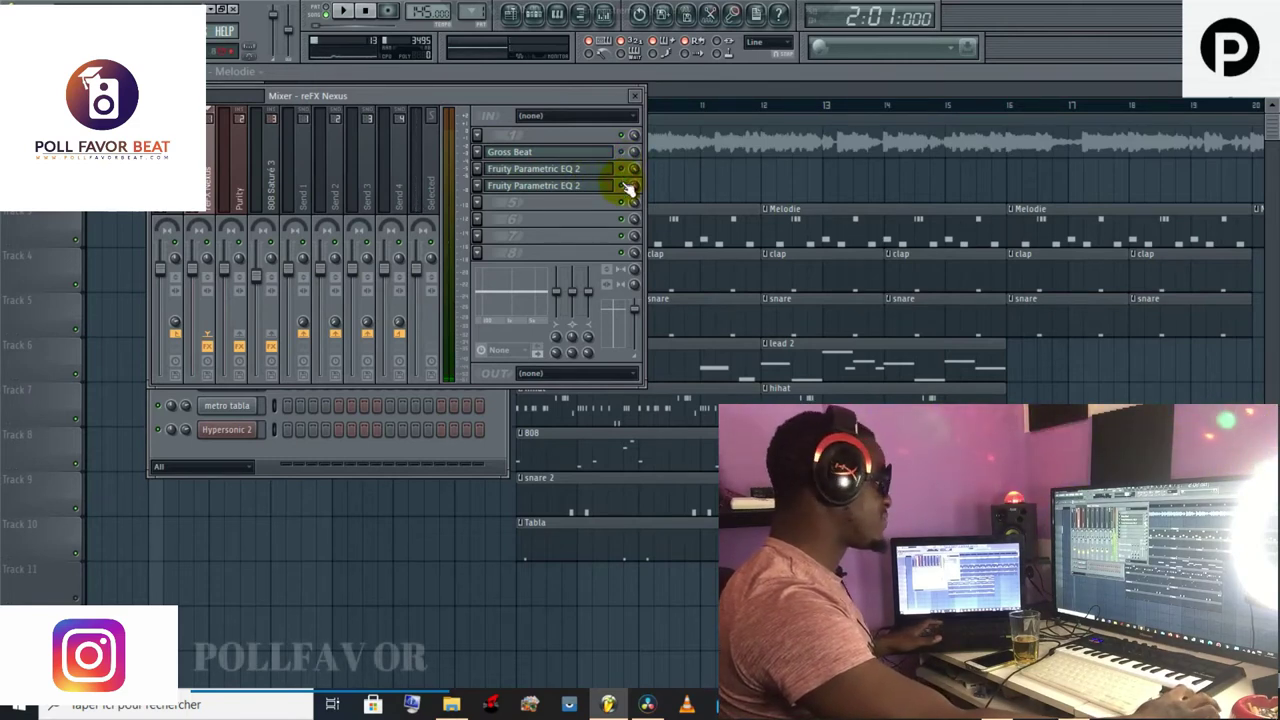
{"action": "key", "text": "space"}
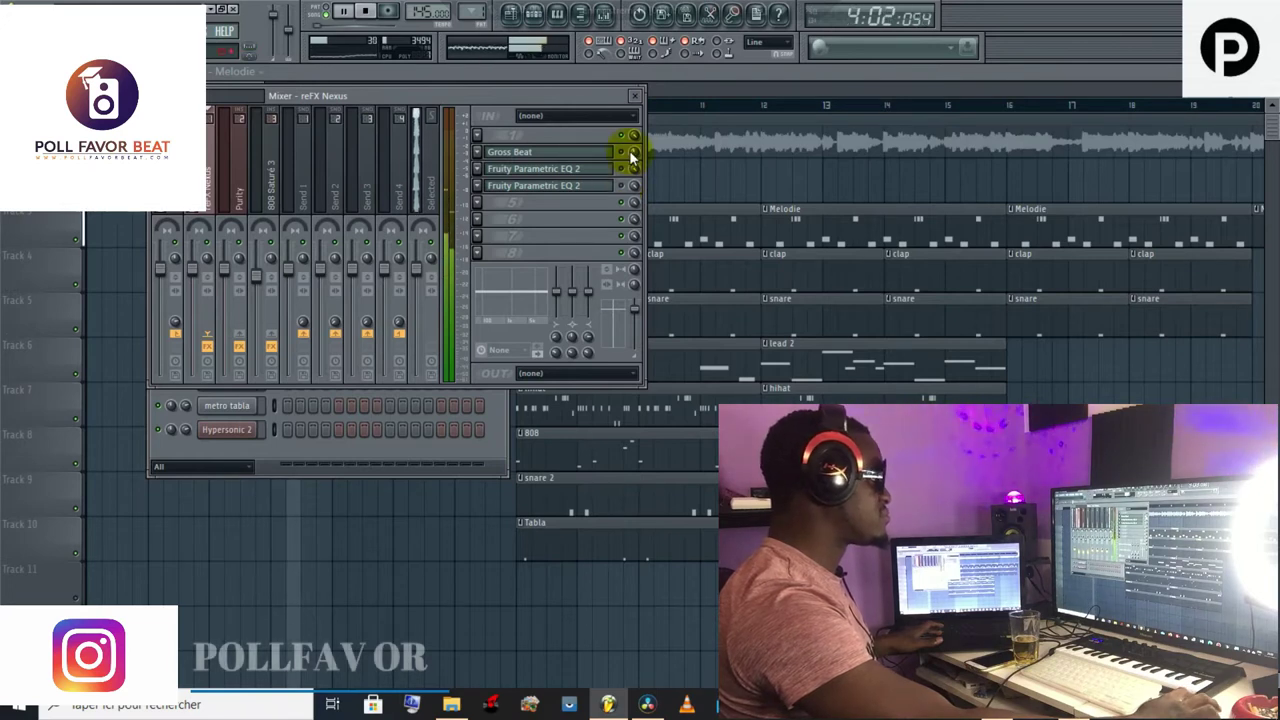
{"action": "key", "text": "space"}
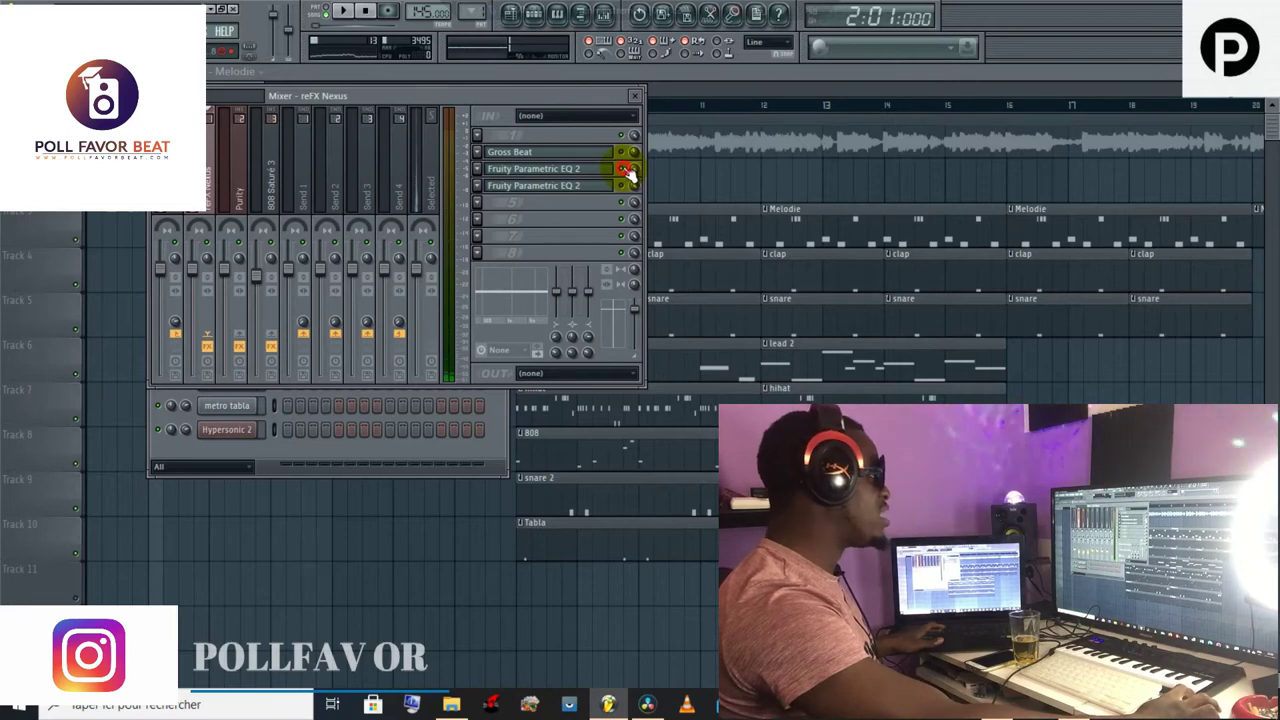
Step: Examine the curve of the upper Fruity Parametric EQ 2 on the reFX Nexus channel while playing the melody
{"action": "left_click", "coordinate": [606, 170]}
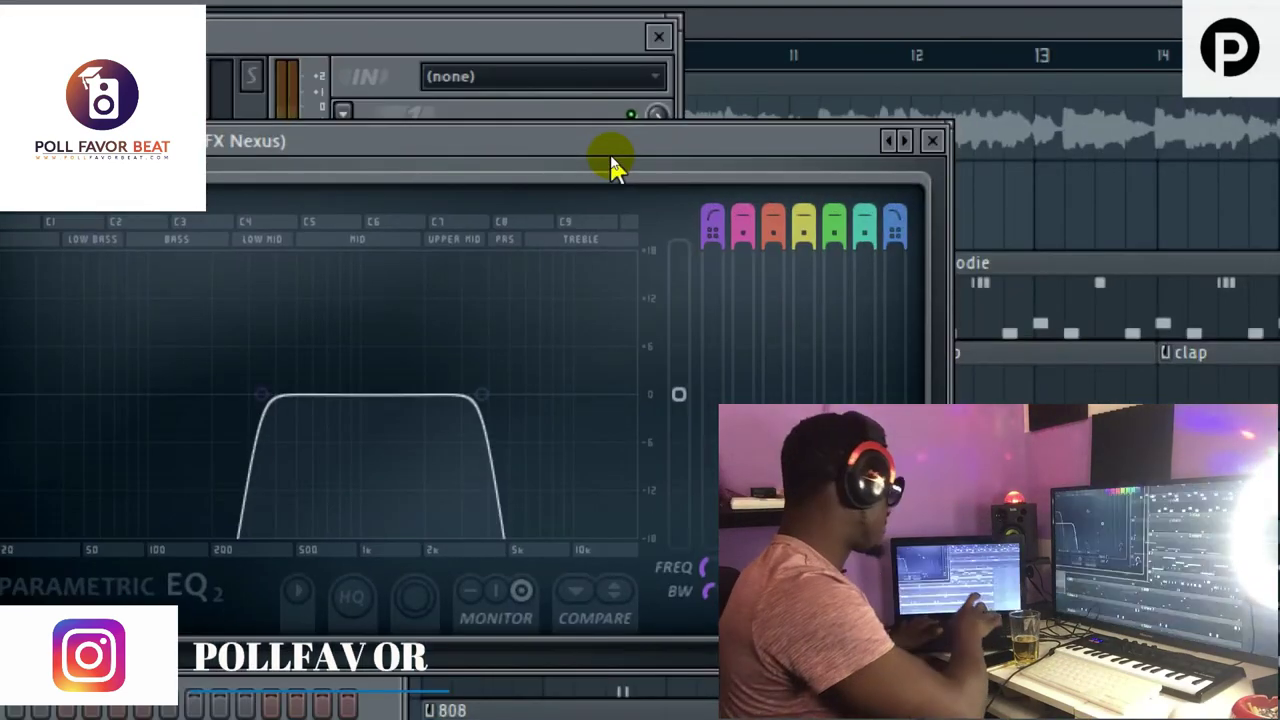
{"action": "key", "text": "space"}
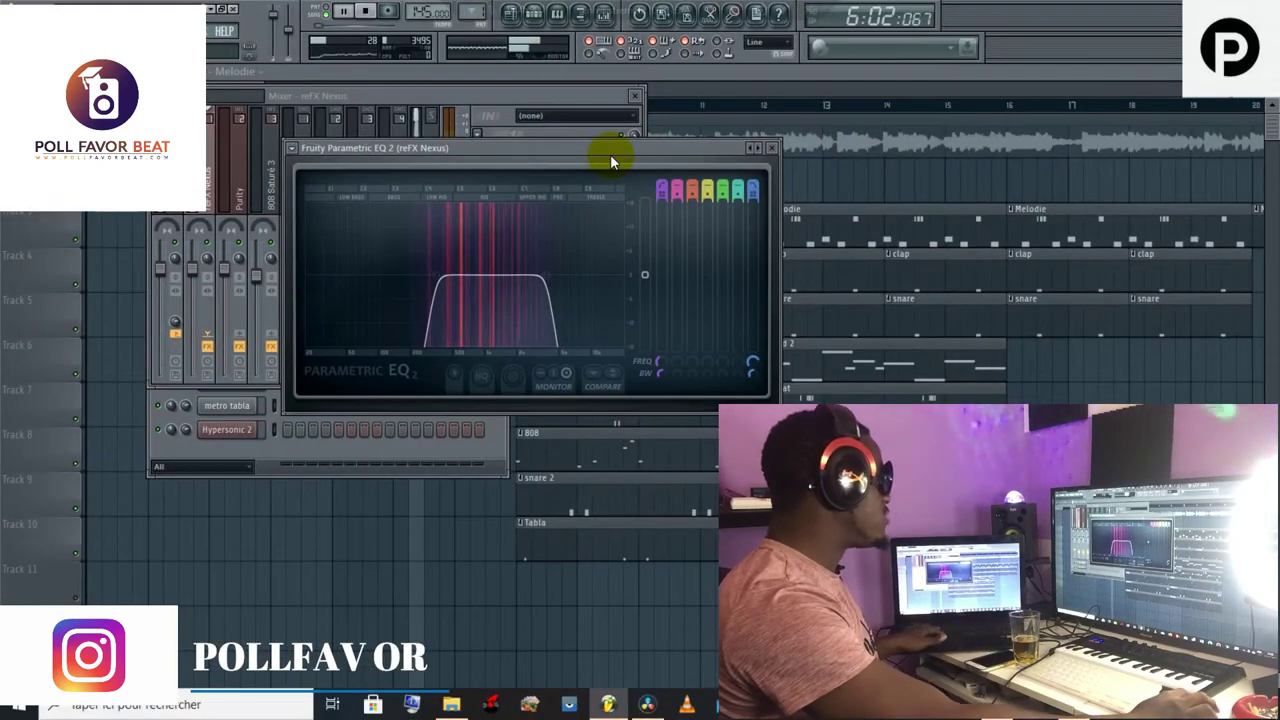
{"action": "key", "text": "space"}
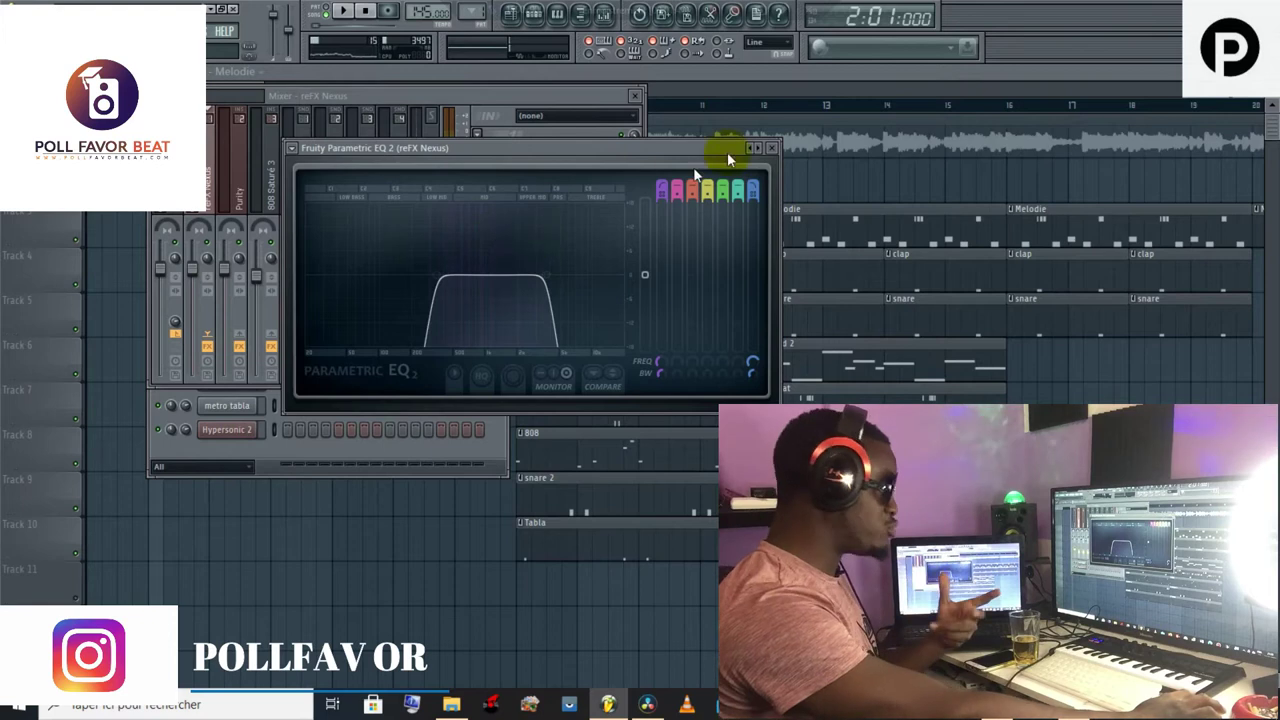
{"action": "left_click", "coordinate": [772, 149]}
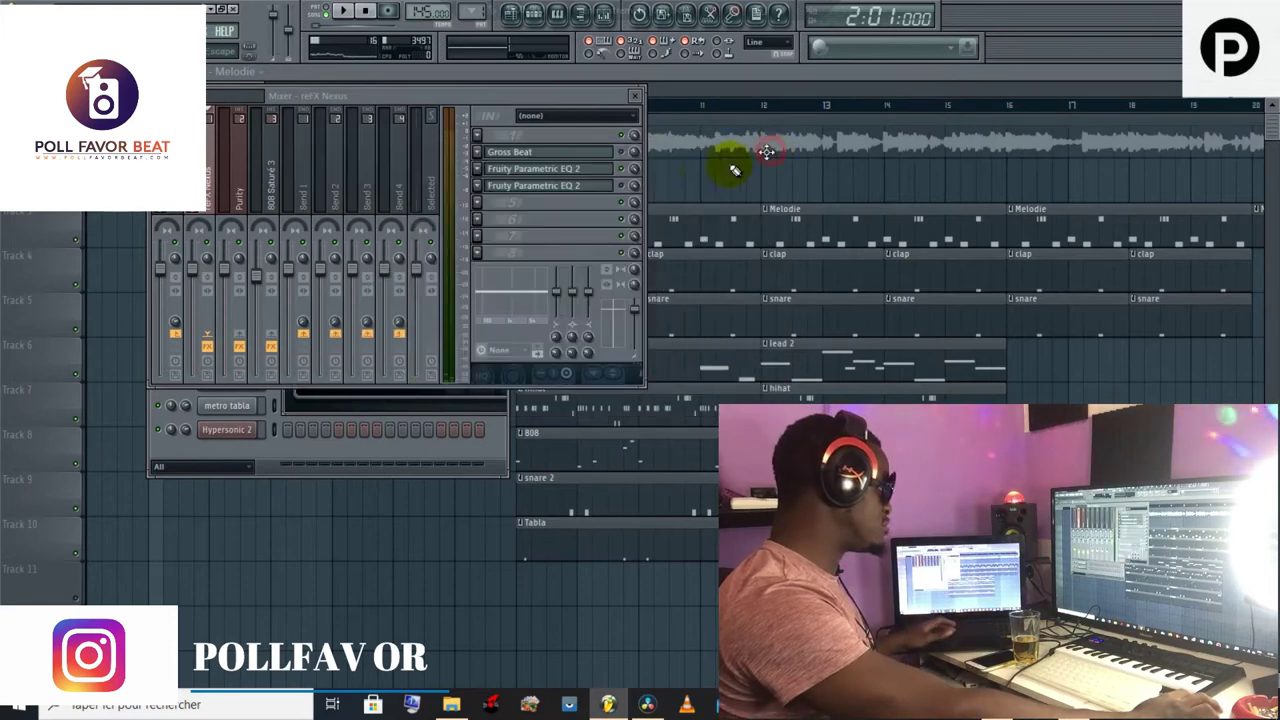
Step: Examine the band settings of the lower Fruity Parametric EQ 2 on the reFX Nexus channel while playing the melody
{"action": "left_click", "coordinate": [601, 187]}
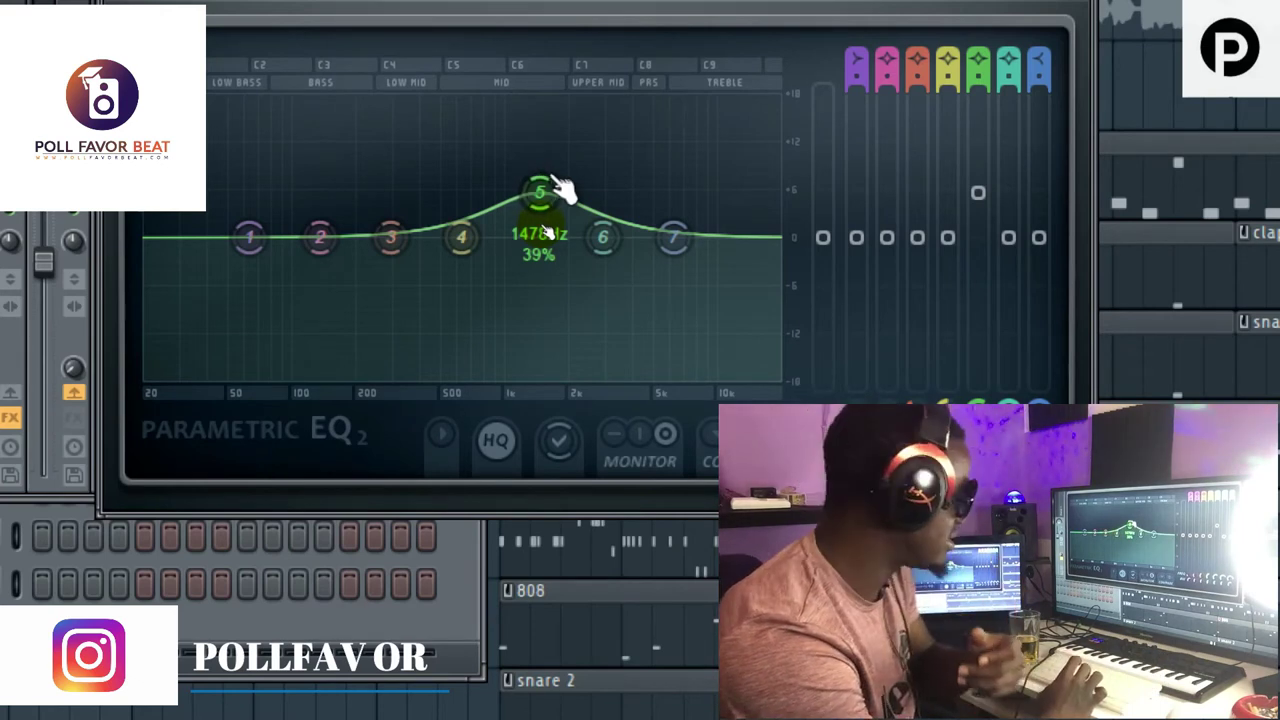
{"action": "key", "text": "space"}
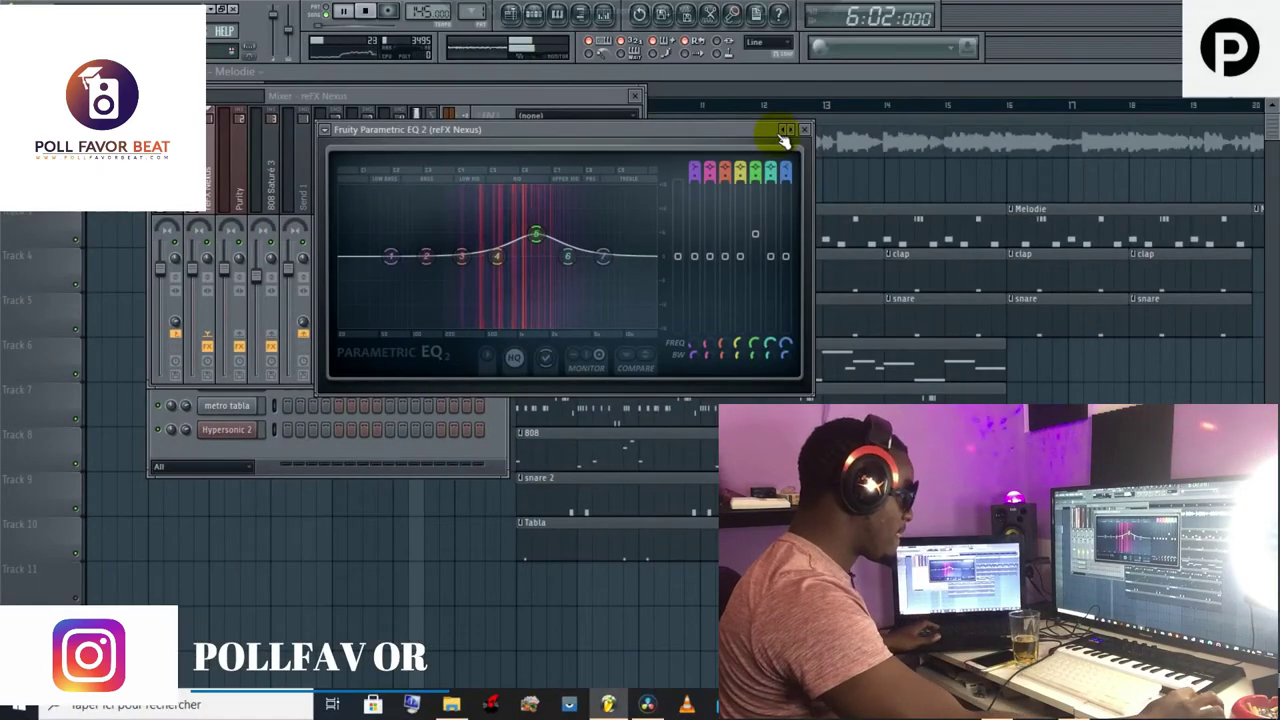
{"action": "left_click", "coordinate": [805, 129]}
{"action": "key", "text": "space"}
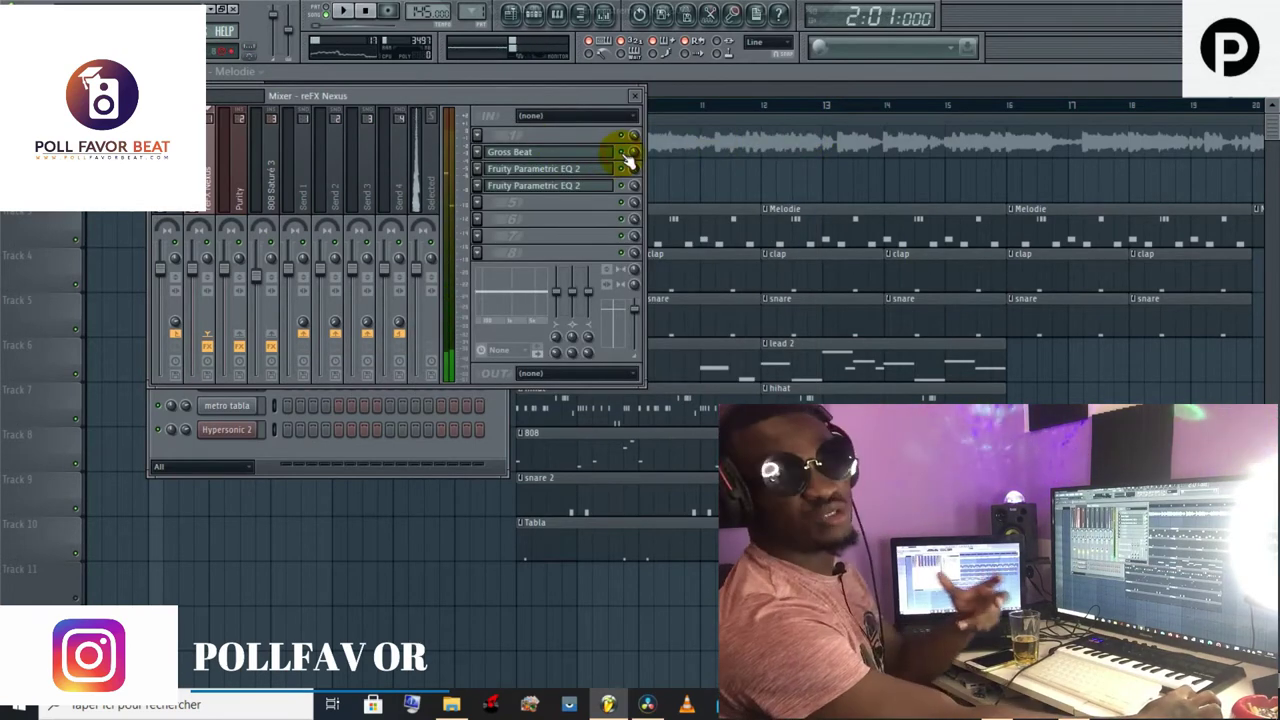
Step: Inspect the Gross Beat effect on the reFX Nexus channel, including its time and volume presets
{"action": "left_click", "coordinate": [601, 151]}
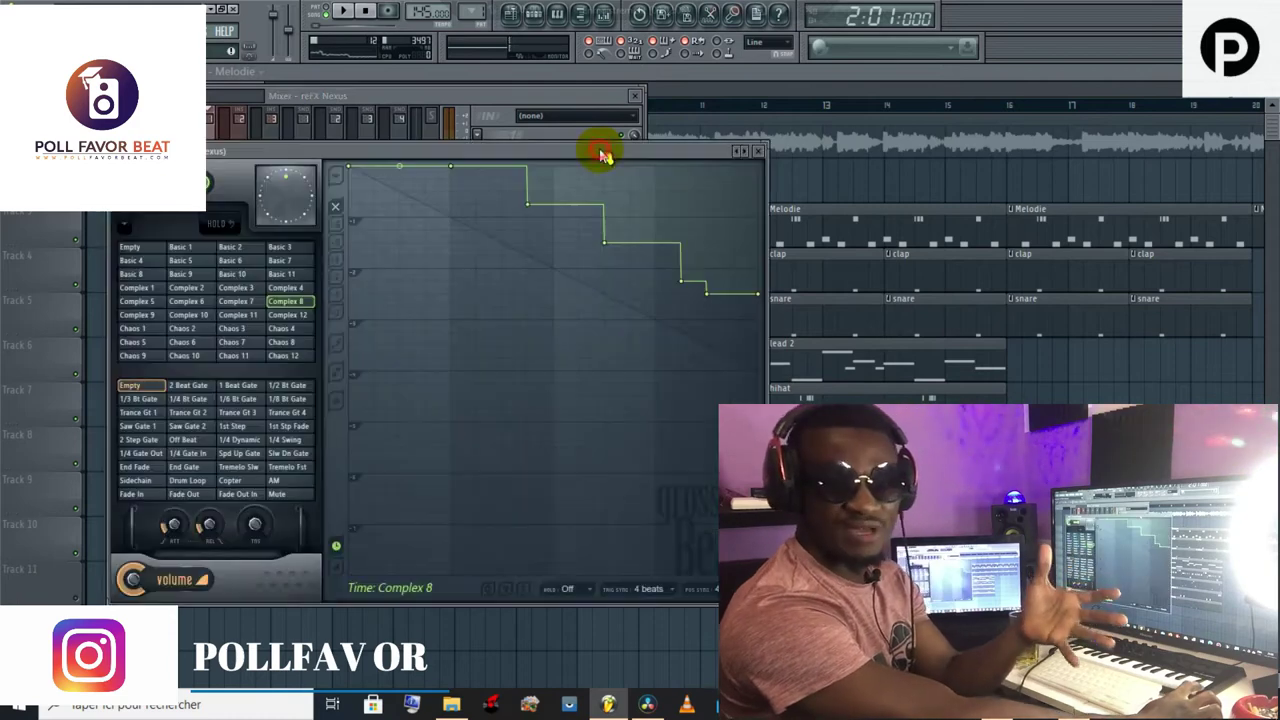
{"action": "left_click_drag", "start_coordinate": [599, 148], "coordinate": [647, 148]}
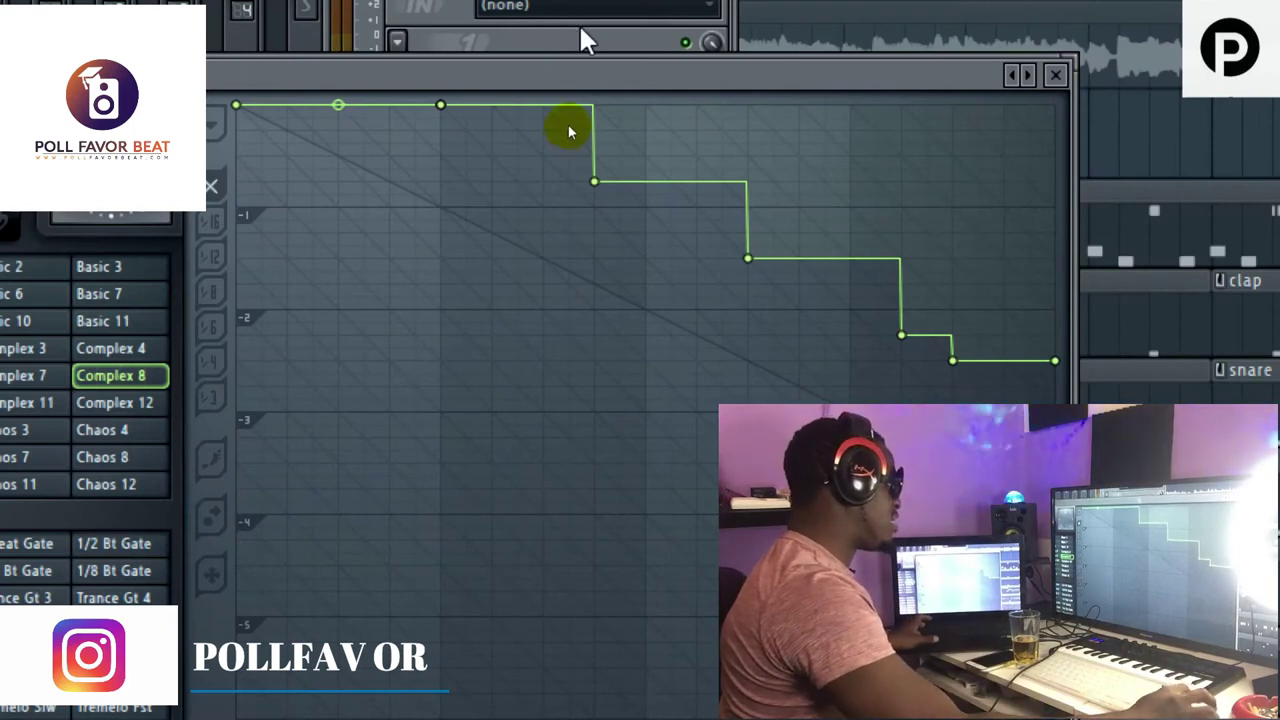
{"action": "left_click_drag", "start_coordinate": [590, 72], "coordinate": [706, 70]}
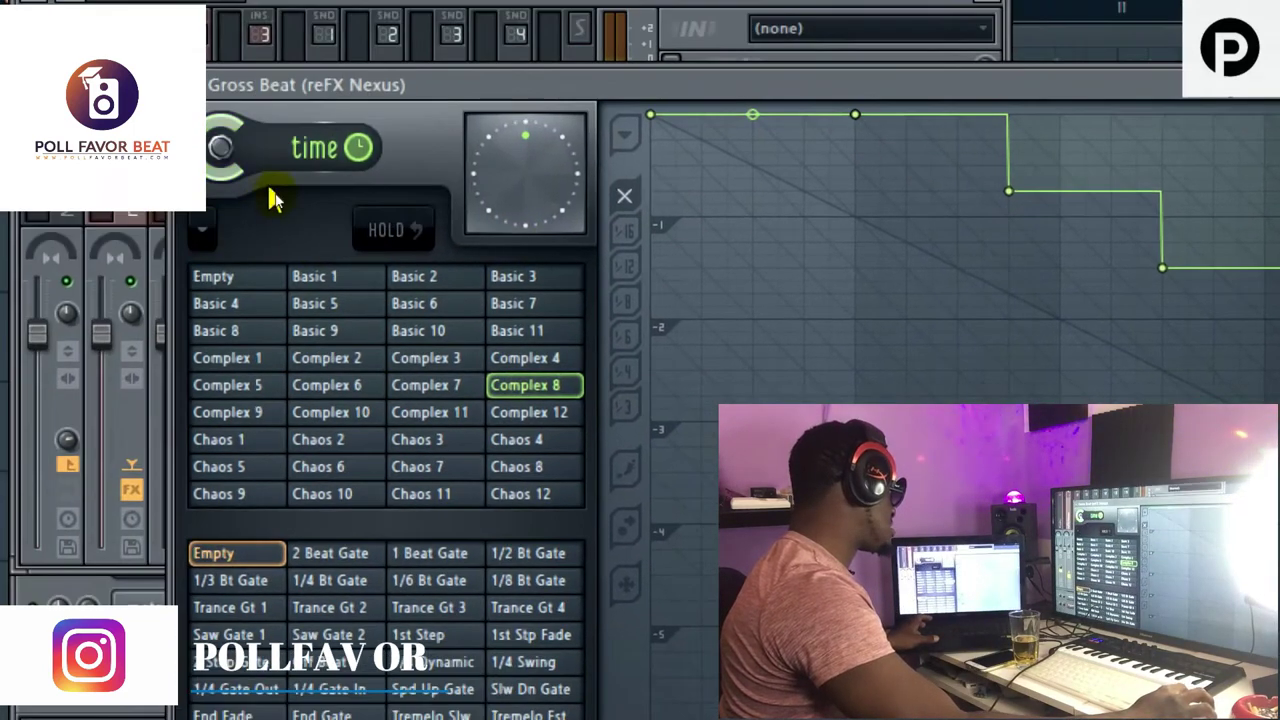
{"action": "left_click_drag", "start_coordinate": [917, 64], "coordinate": [709, 84]}
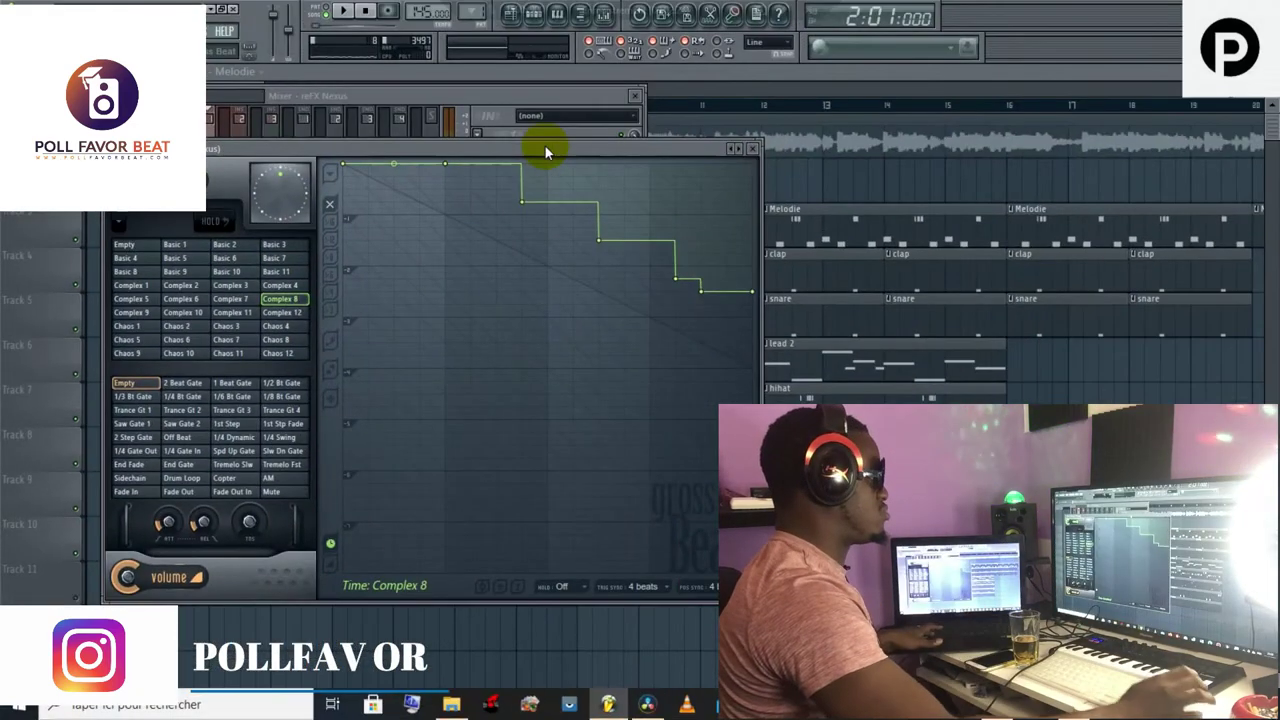
Step: Listen to the melody with Gross Beat's Complex 8 time preset, closing the effect and stopping playback at the end
{"action": "key", "text": "space"}
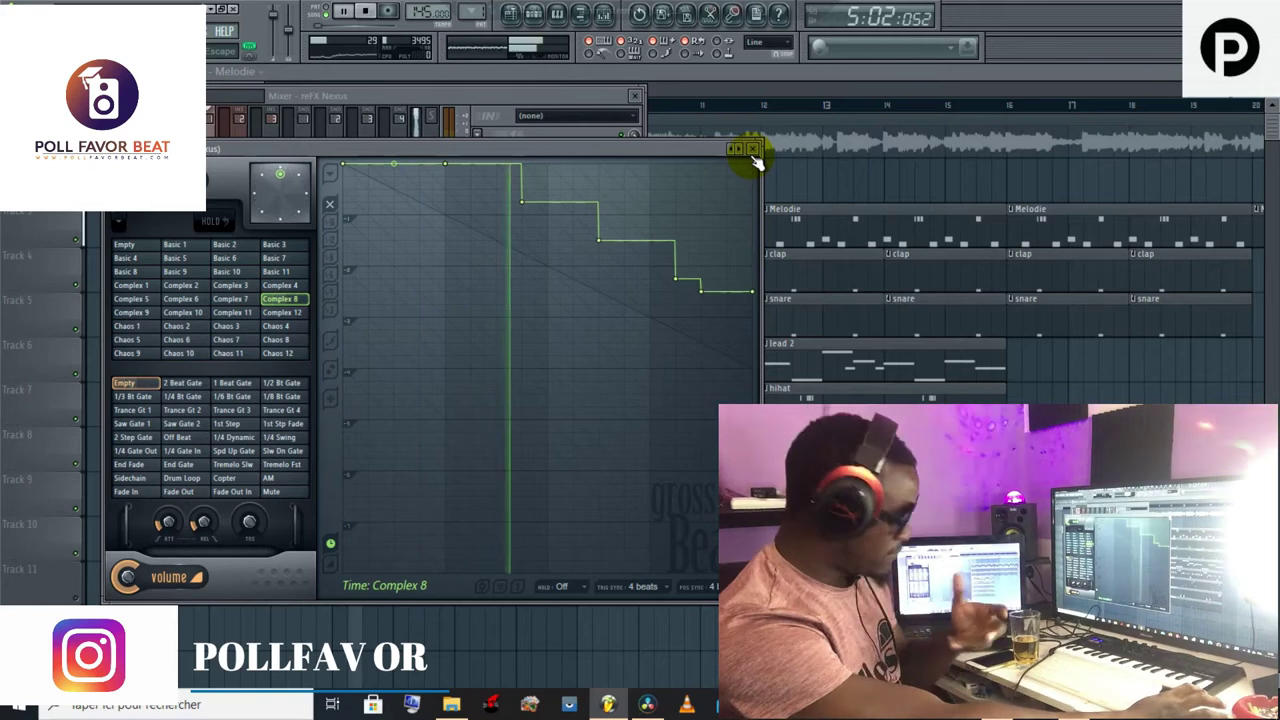
{"action": "key", "text": "space"}
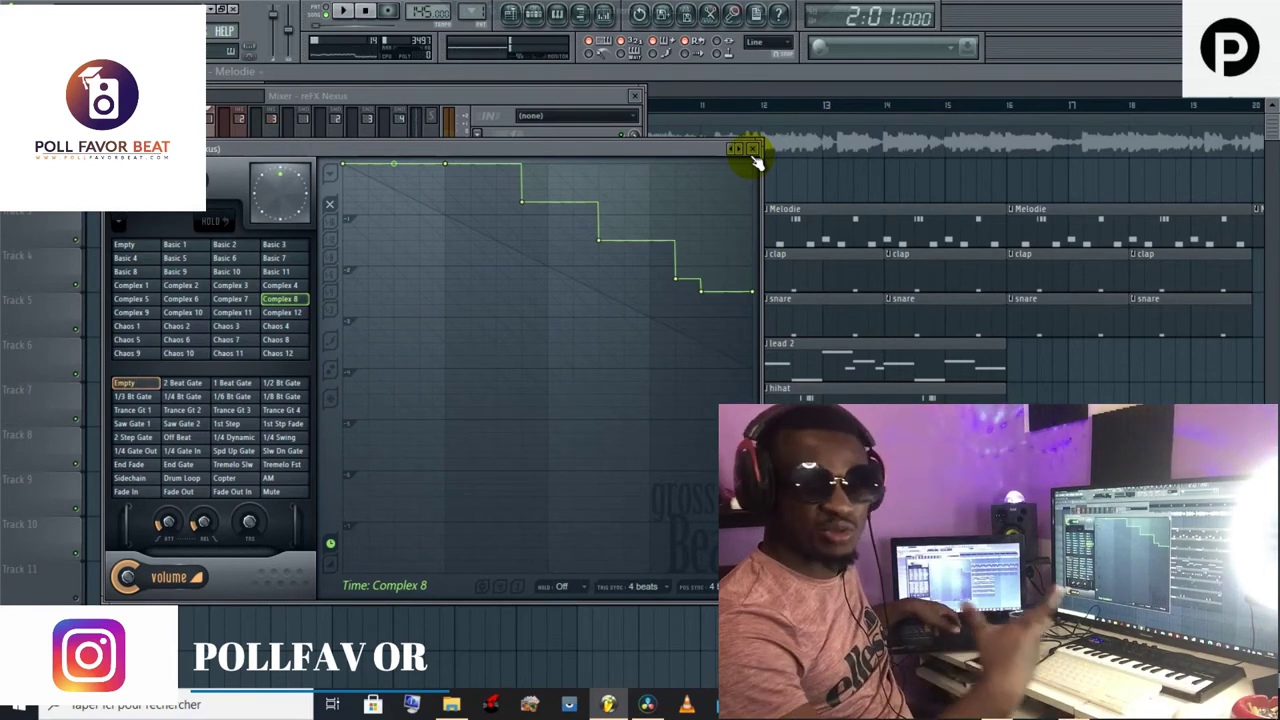
{"action": "key", "text": "space"}
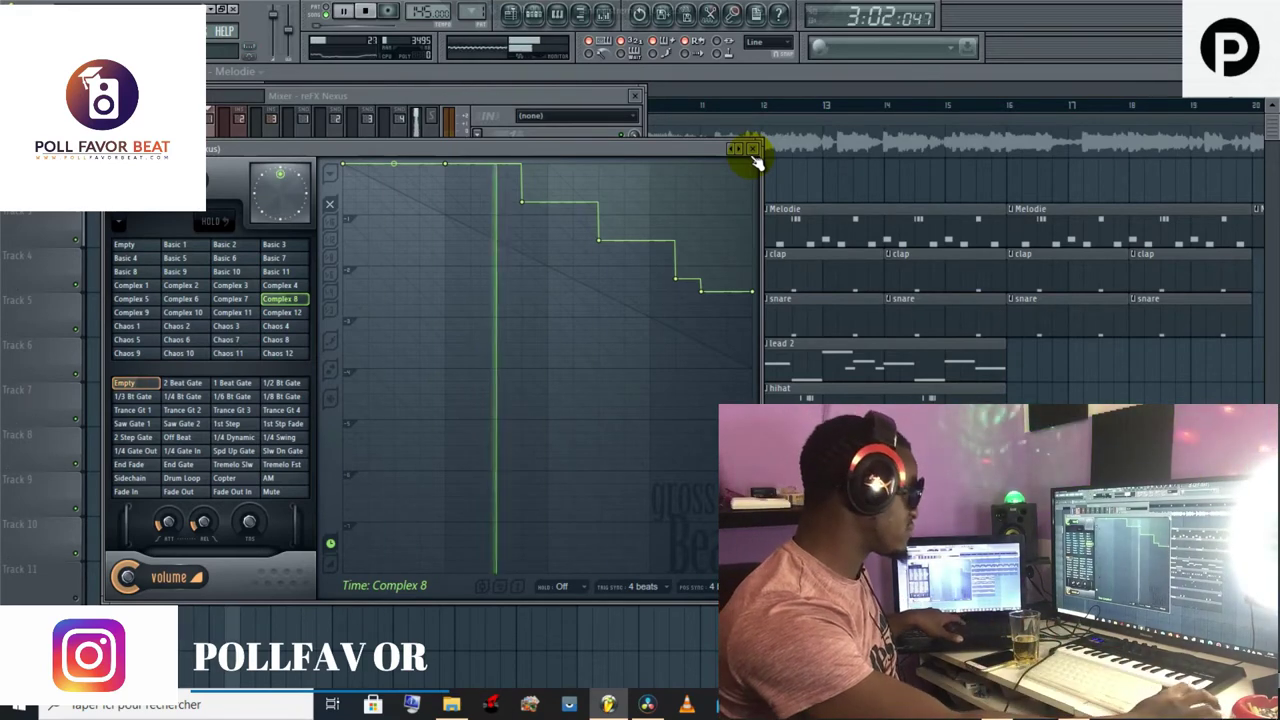
{"action": "left_click", "coordinate": [753, 150]}
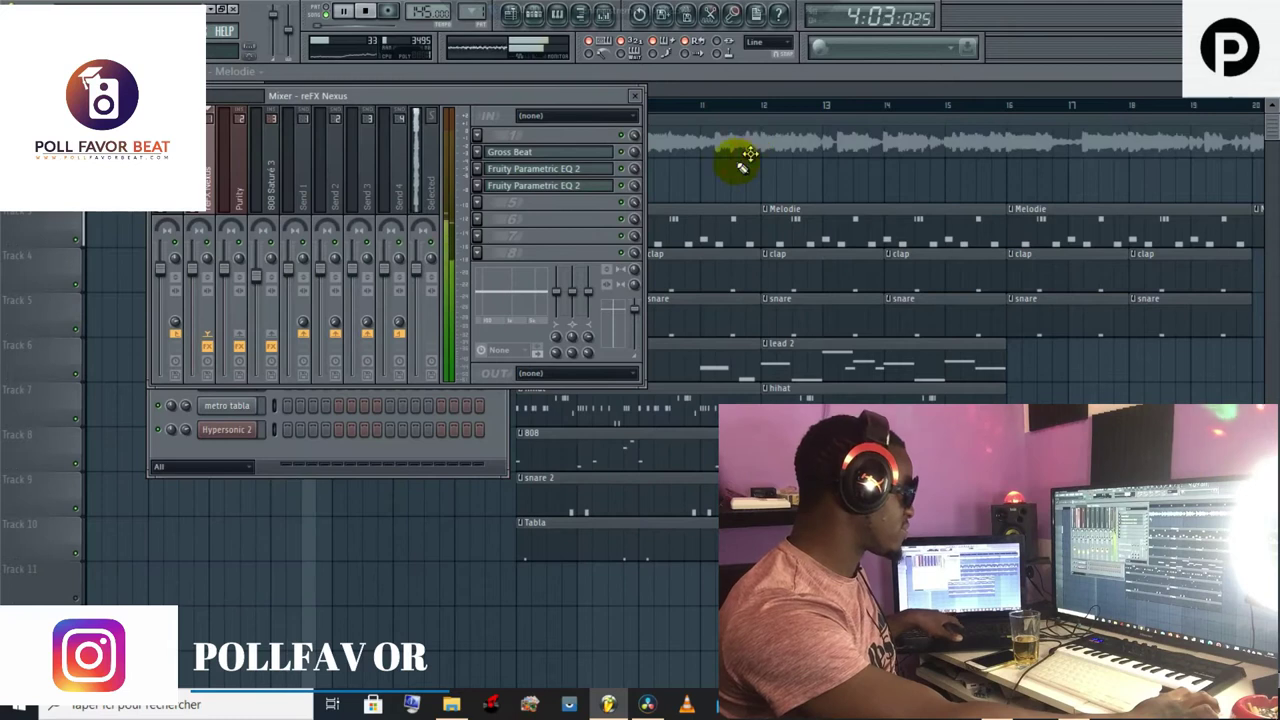
{"action": "key", "text": "space"}
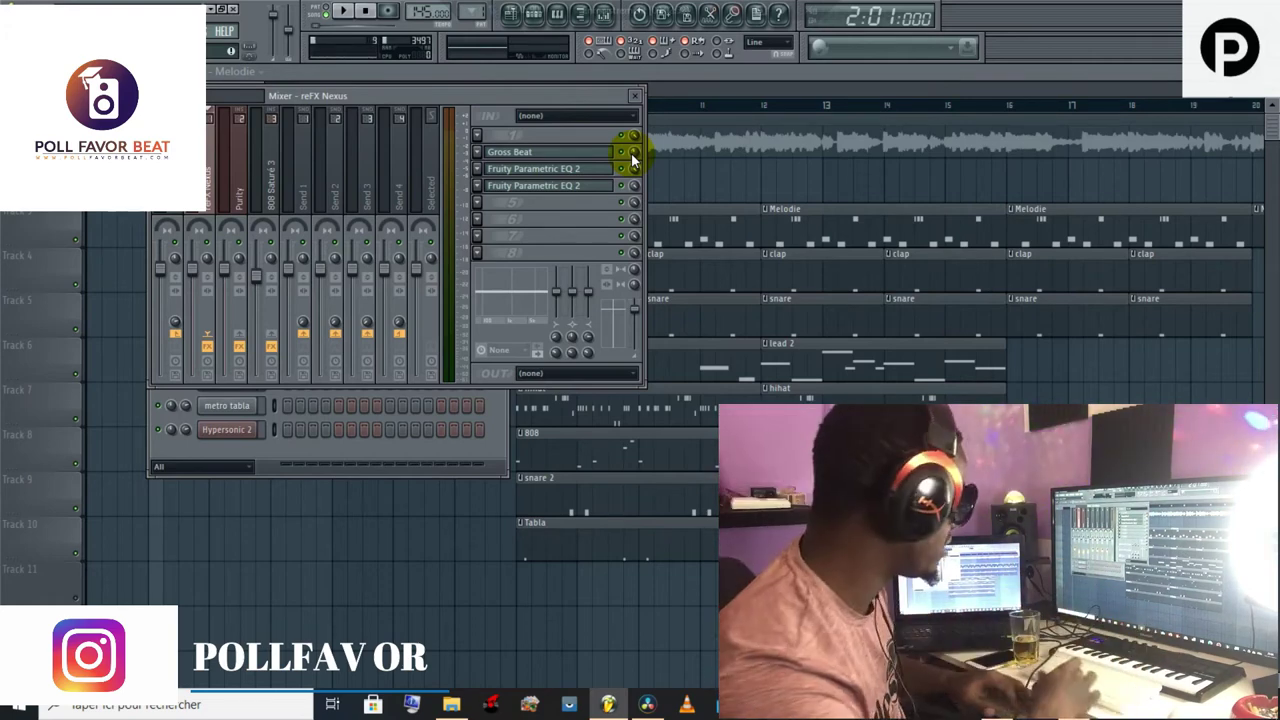
Step: Examine the melody's notes in the reFX Nexus piano roll during playback, including the group of three short D5 notes
{"action": "key", "text": "space"}
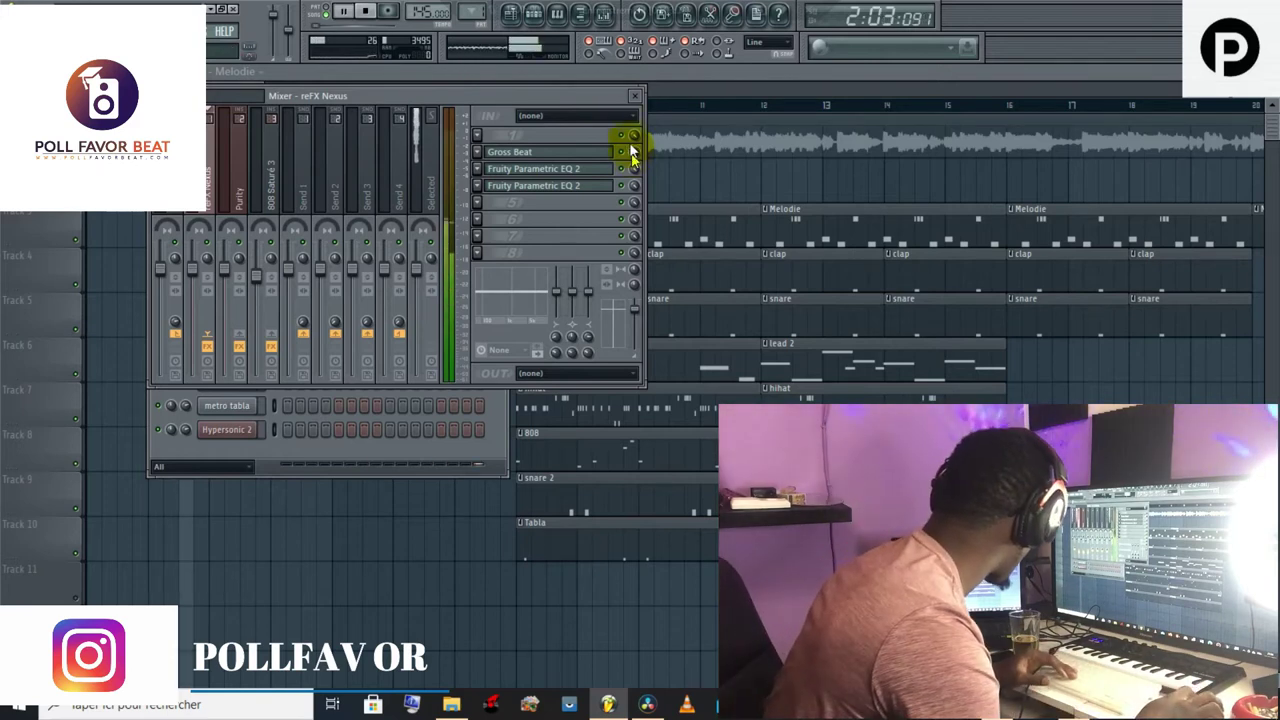
{"action": "left_click", "coordinate": [634, 96]}
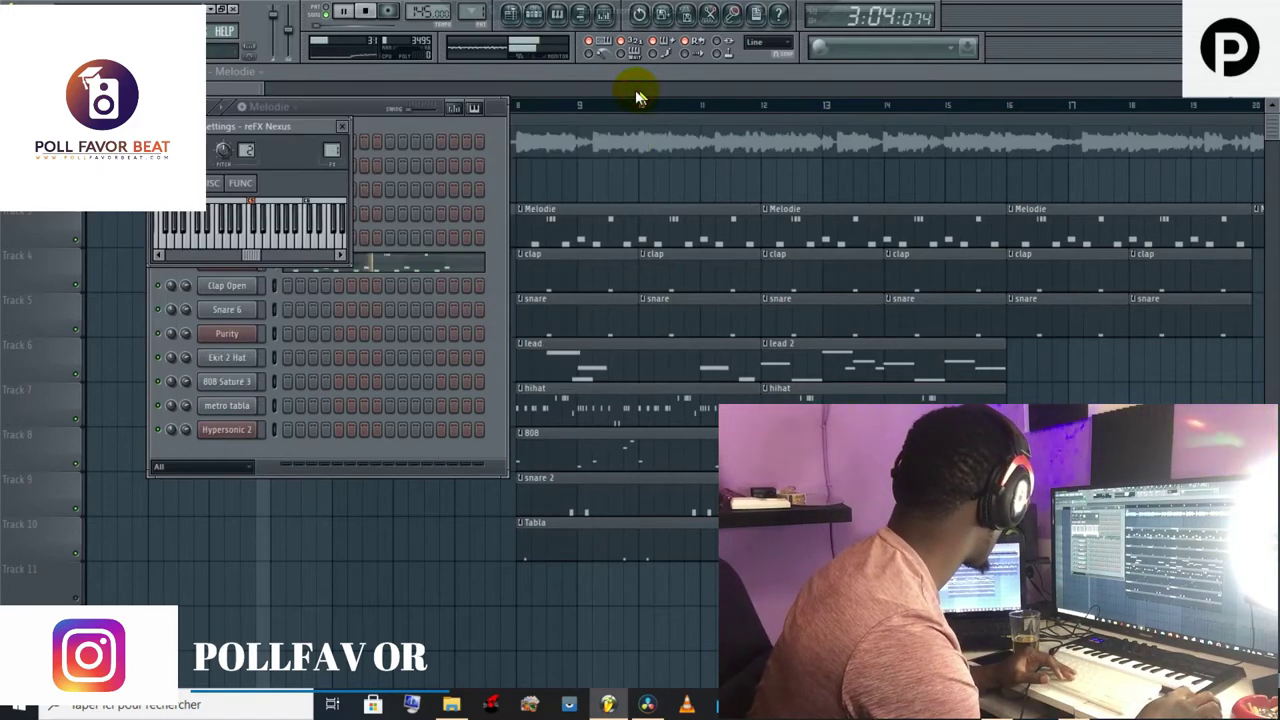
{"action": "left_click", "coordinate": [381, 258]}
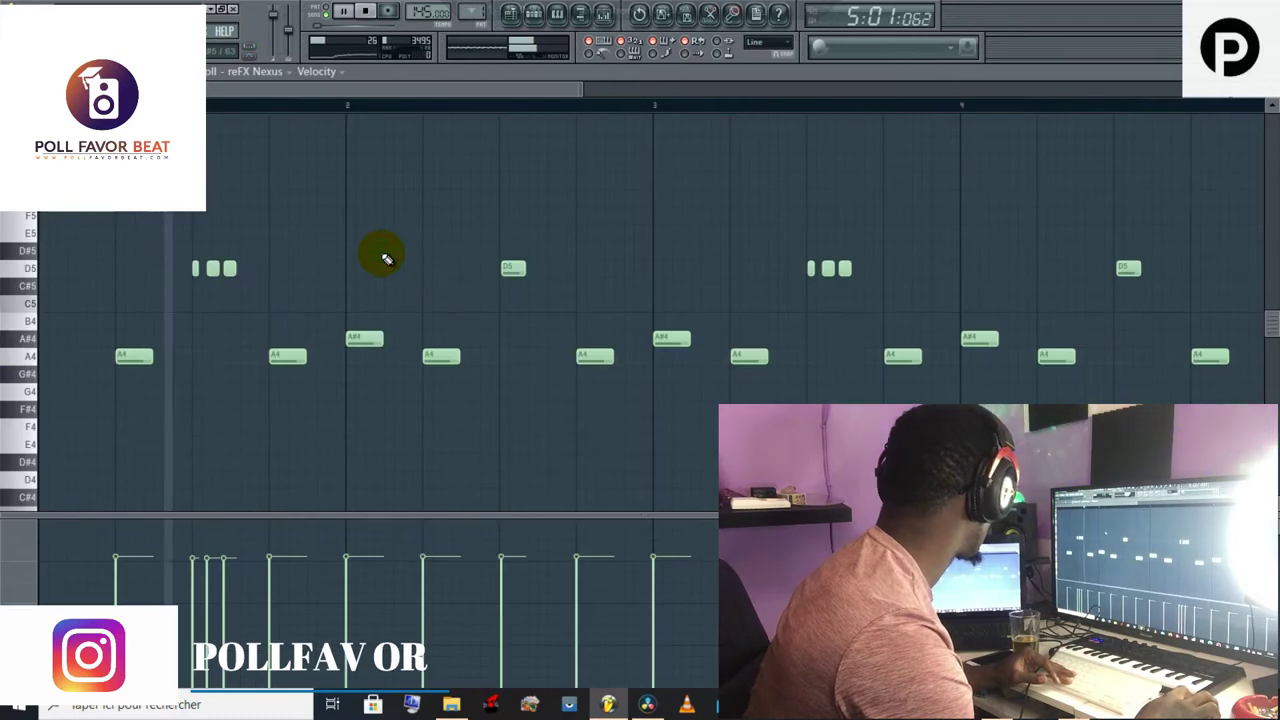
{"action": "key", "text": "space"}
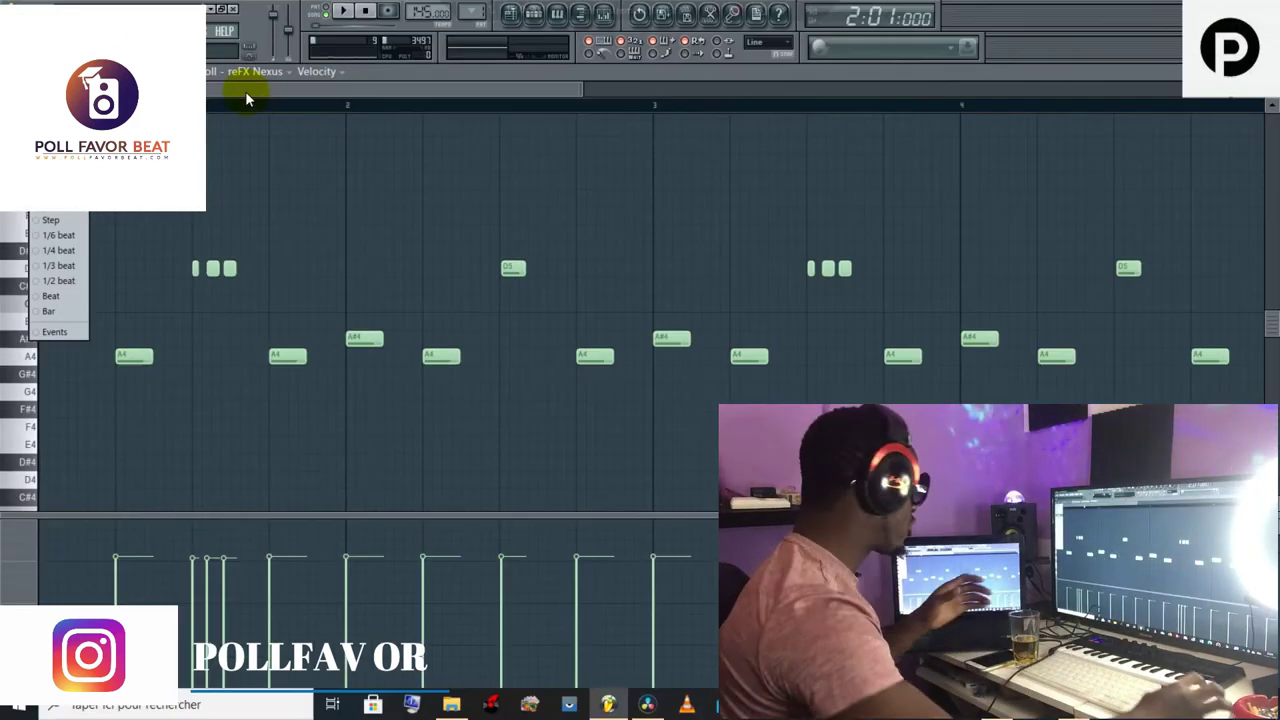
{"action": "left_click", "coordinate": [230, 170]}
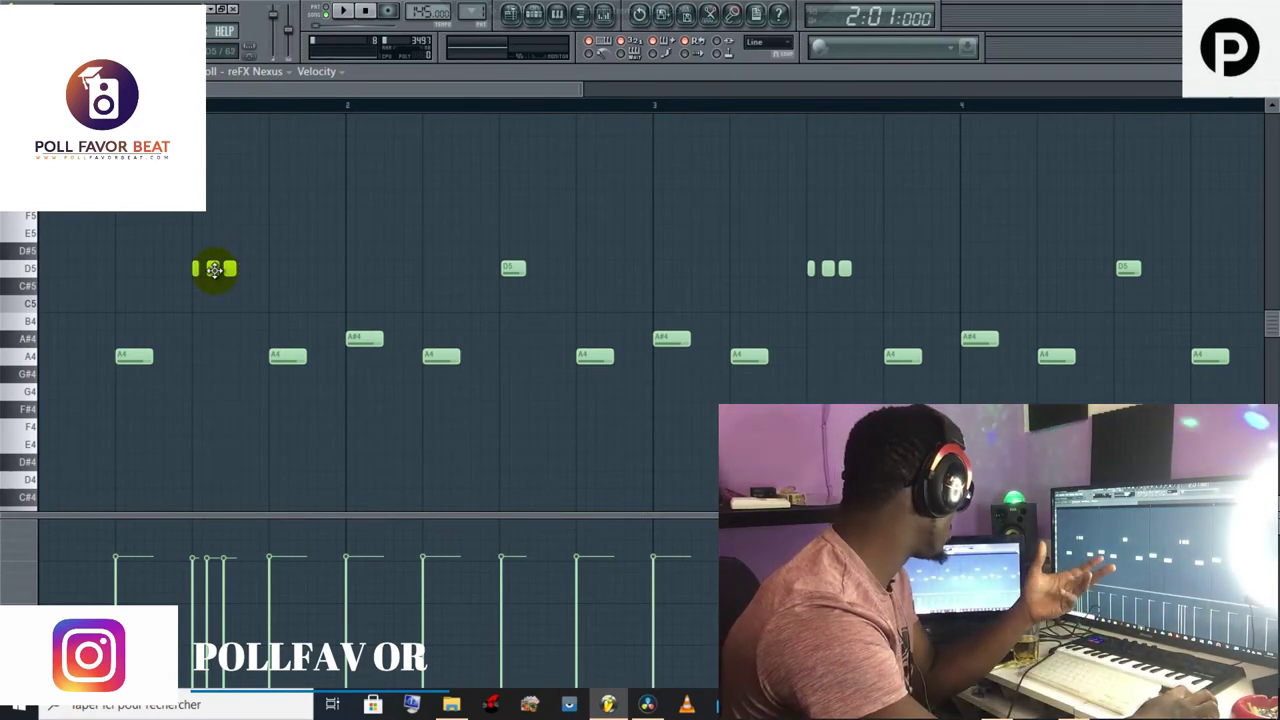
{"action": "key", "text": "space"}
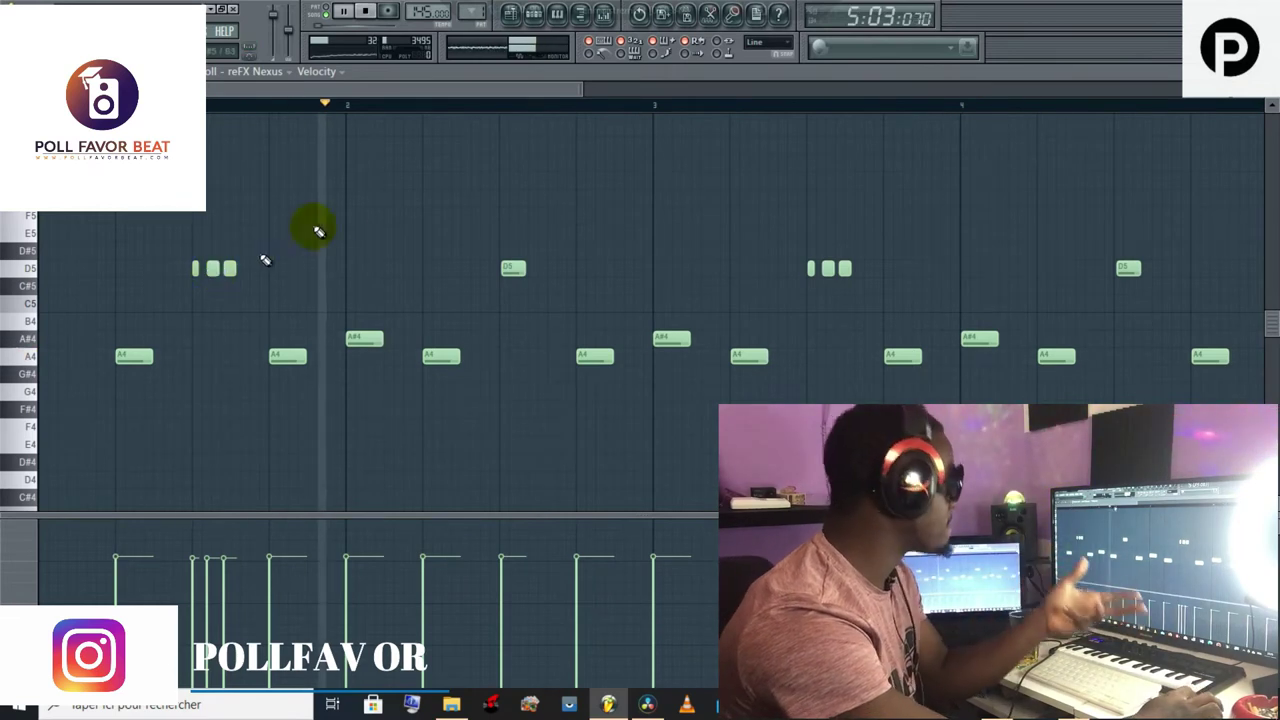
Step: In the playlist, set the playback position to 7:04, solo the Melodie track and enable the snare track alongside it
{"action": "left_click", "coordinate": [512, 16]}
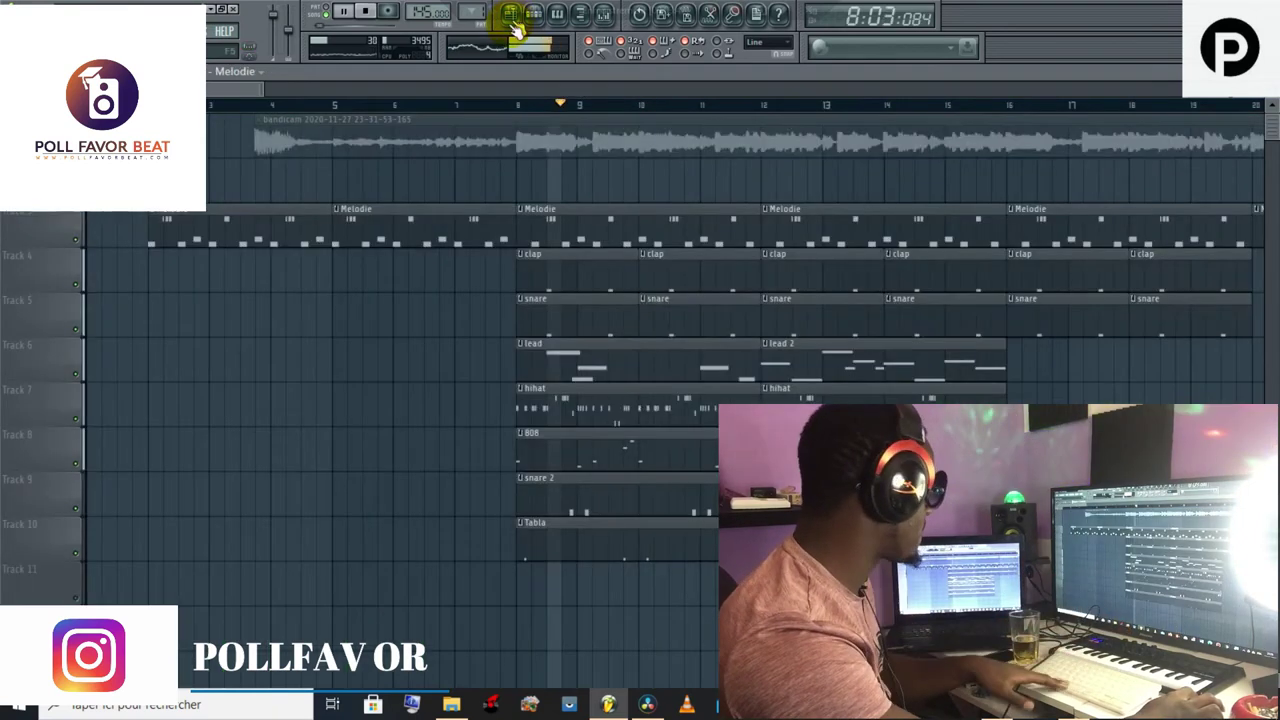
{"action": "left_click", "coordinate": [508, 108]}
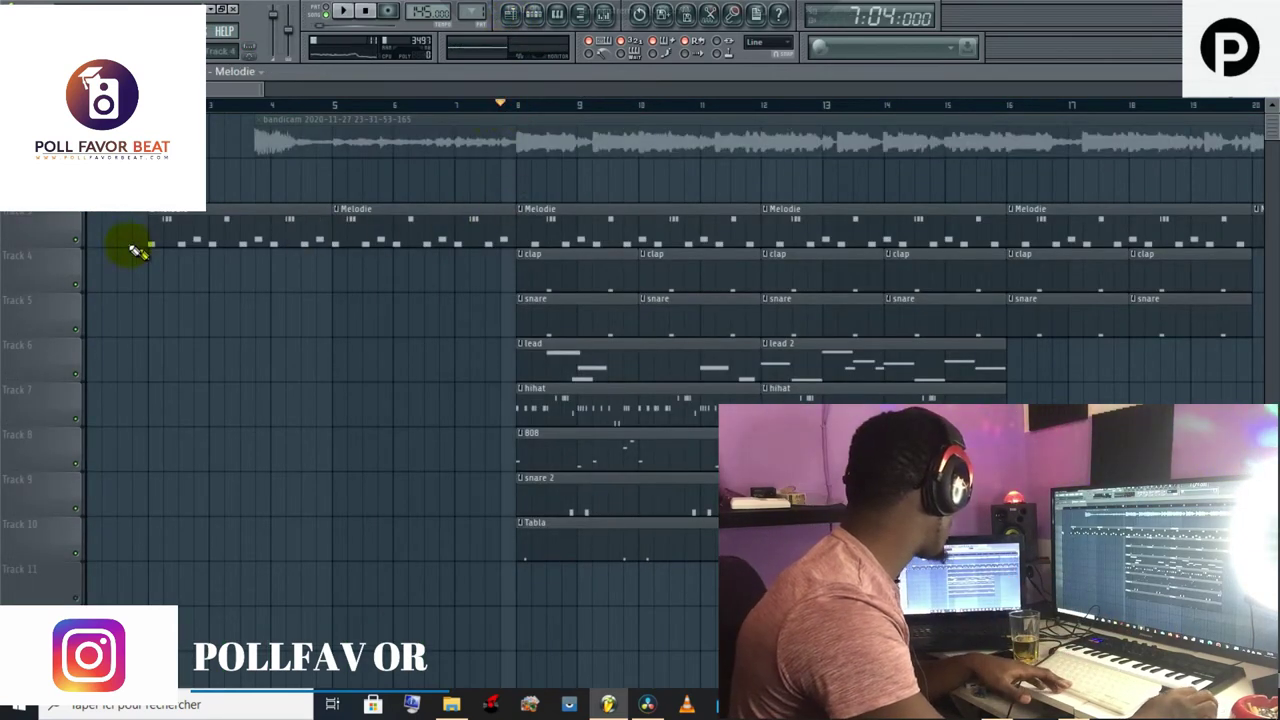
{"action": "right_click", "coordinate": [78, 238]}
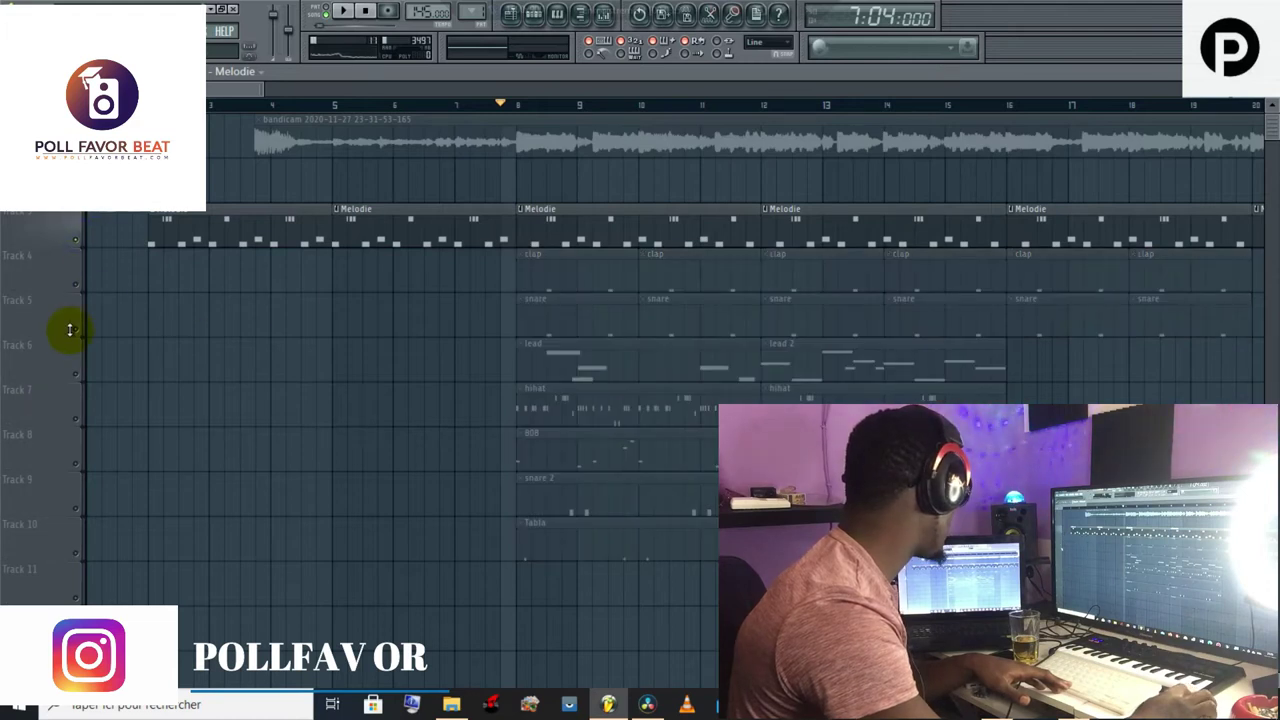
{"action": "left_click", "coordinate": [77, 333]}
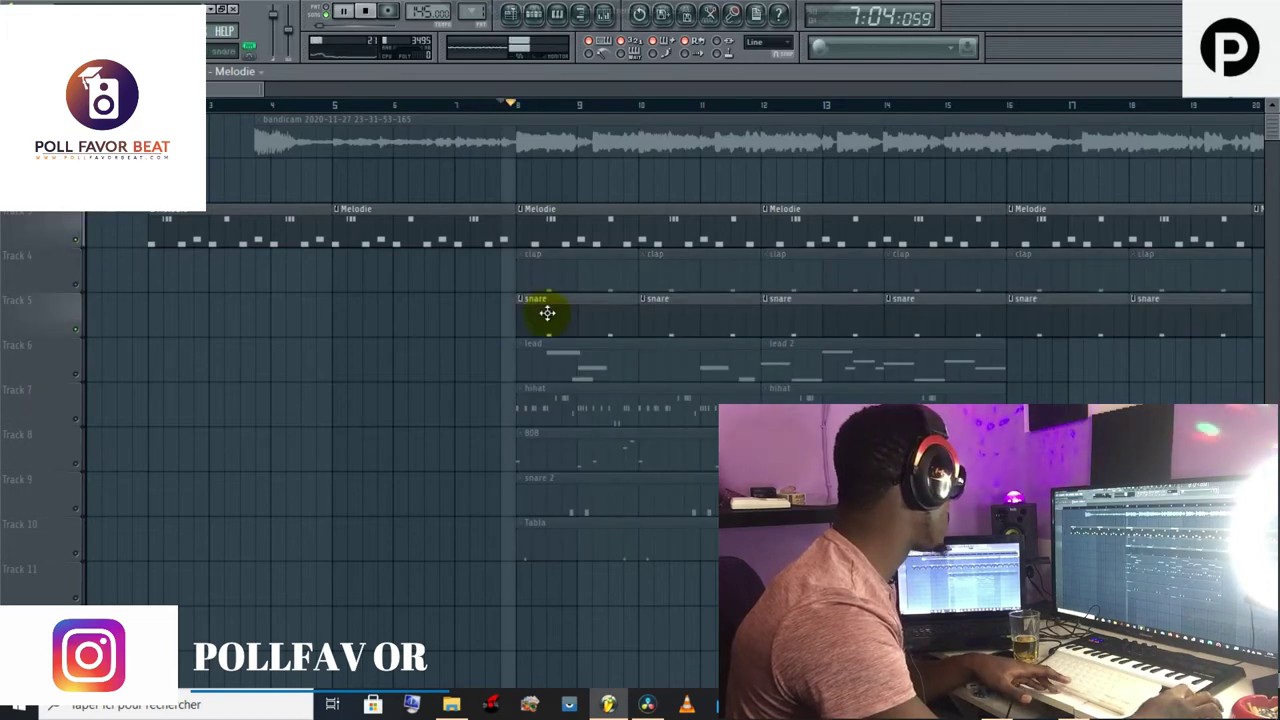
Step: Examine the Snare 6 notes in the piano roll while playing the beat, ending back in the playlist with playback stopped
{"action": "left_click", "coordinate": [536, 15]}
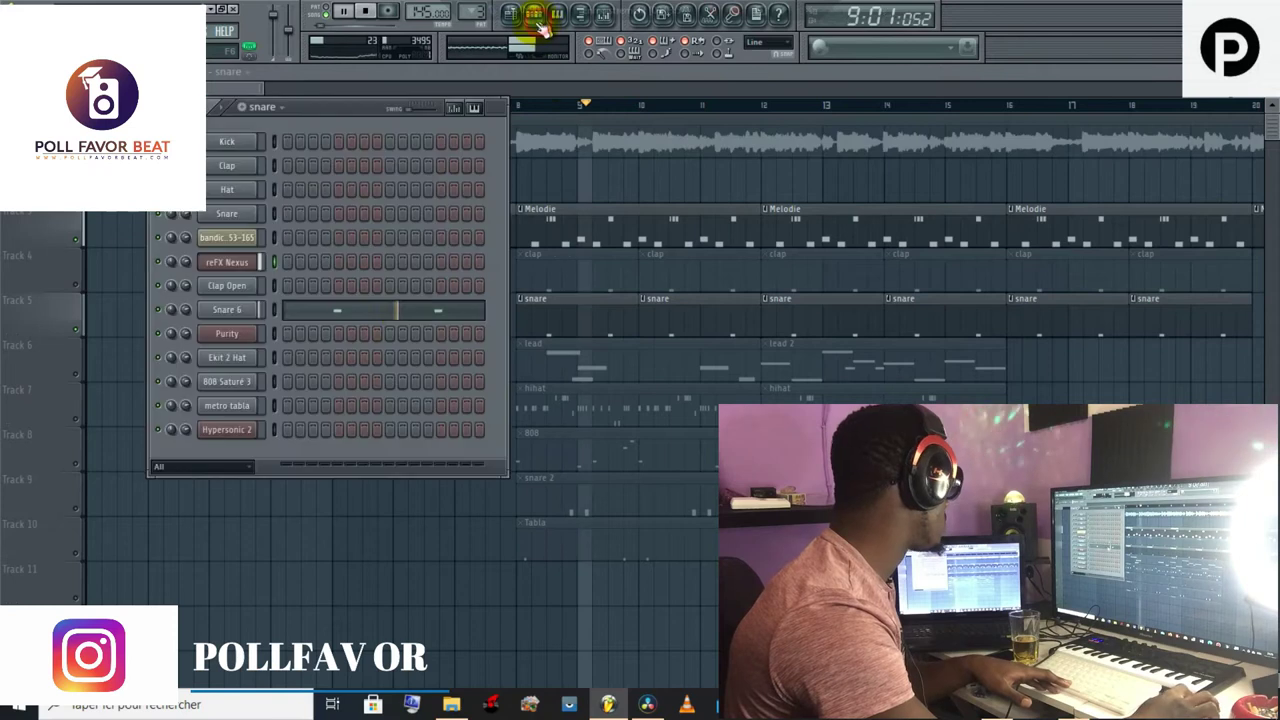
{"action": "left_click", "coordinate": [402, 312]}
{"action": "key", "text": "space"}
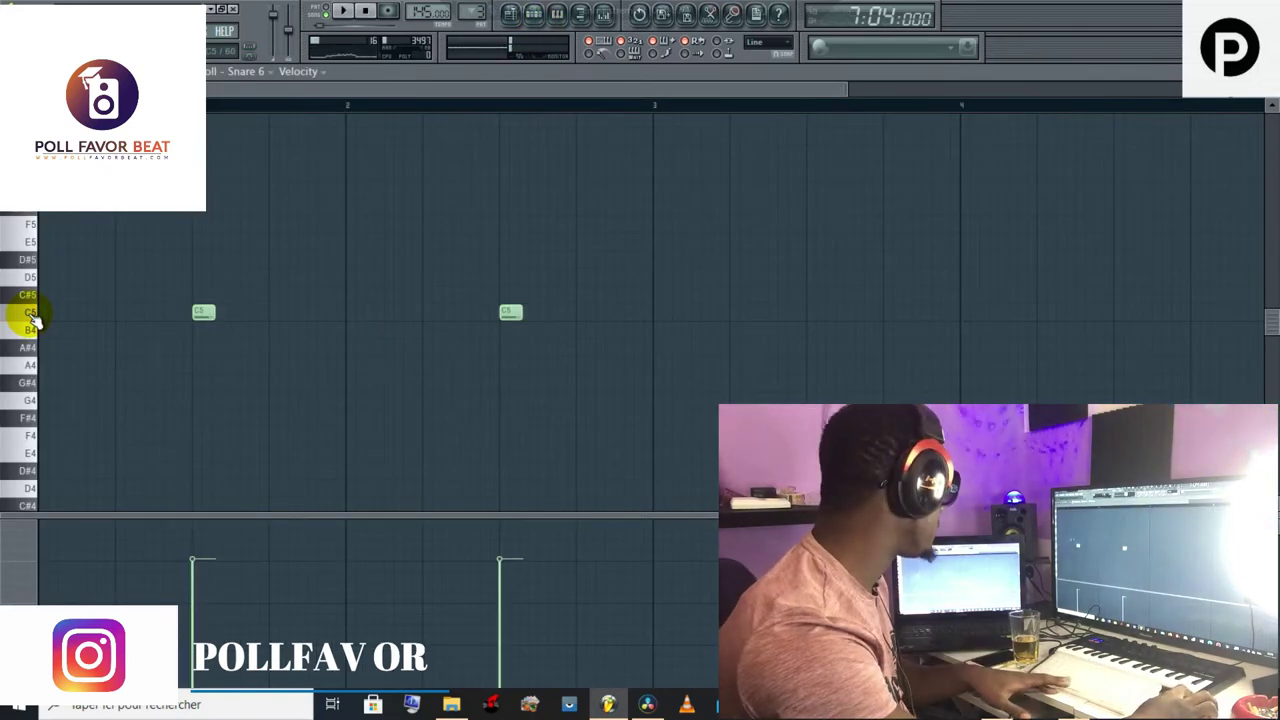
{"action": "key", "text": "space"}
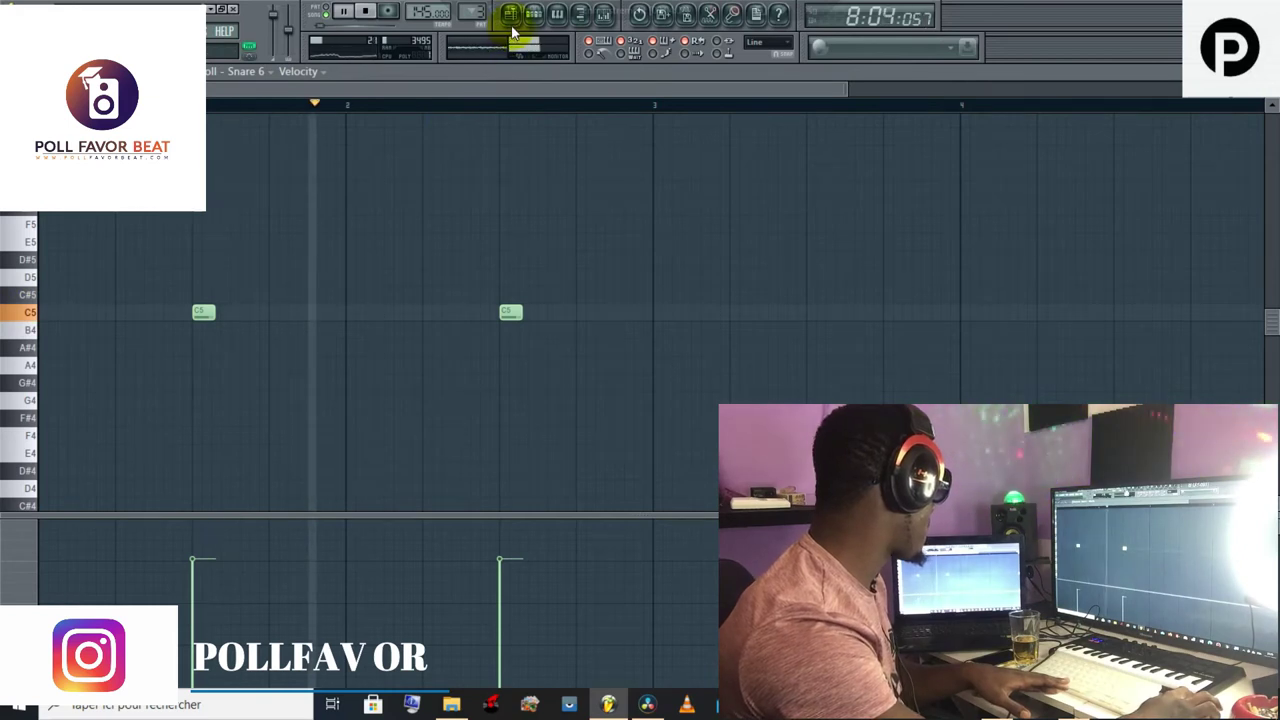
{"action": "left_click", "coordinate": [511, 28]}
{"action": "key", "text": "space"}
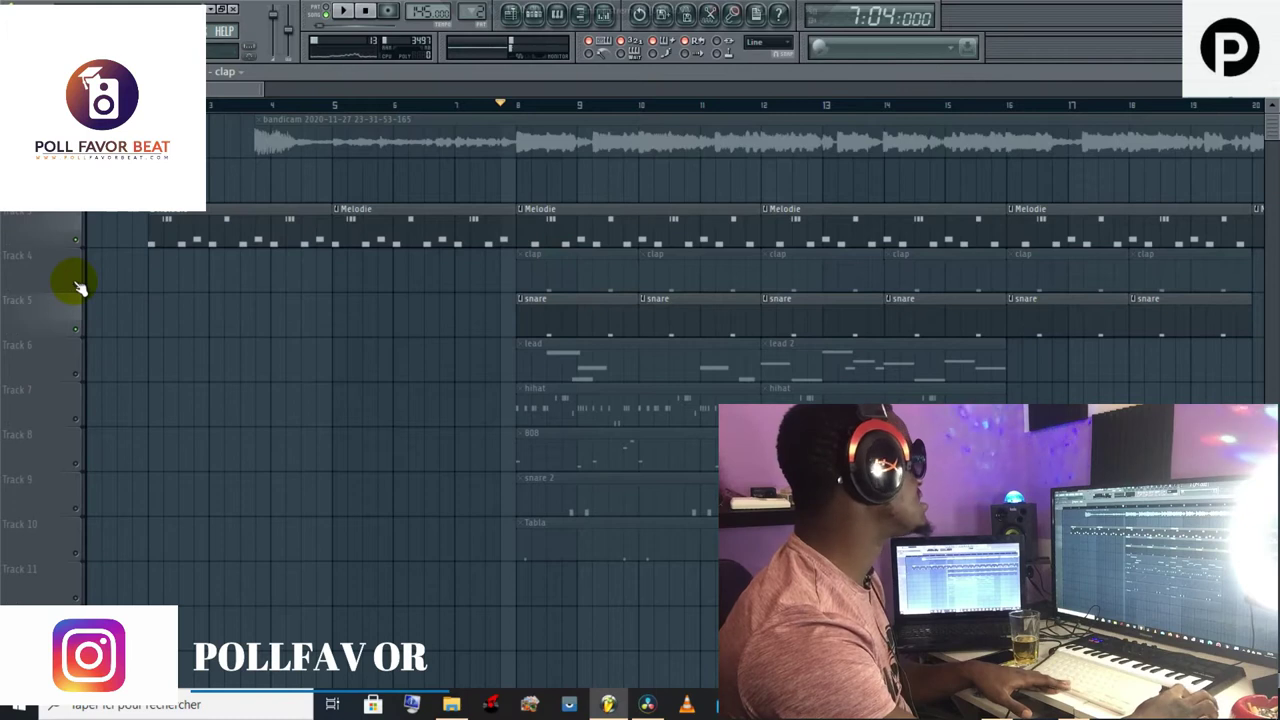
Step: Enable the clap track and examine the Clap Open notes in the piano roll during playback, ending in the playlist with playback stopped
{"action": "left_click", "coordinate": [77, 285]}
{"action": "left_click", "coordinate": [535, 28]}
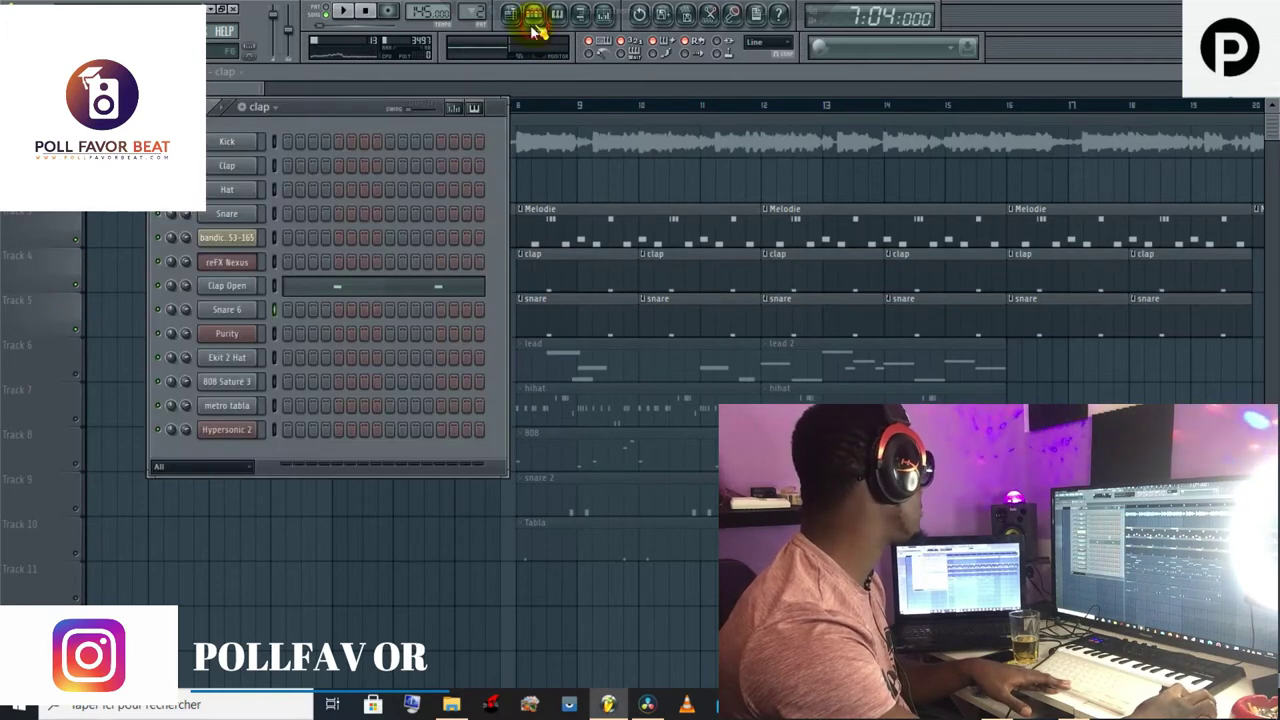
{"action": "left_click", "coordinate": [400, 288]}
{"action": "key", "text": "space"}
{"action": "left_click", "coordinate": [32, 313]}
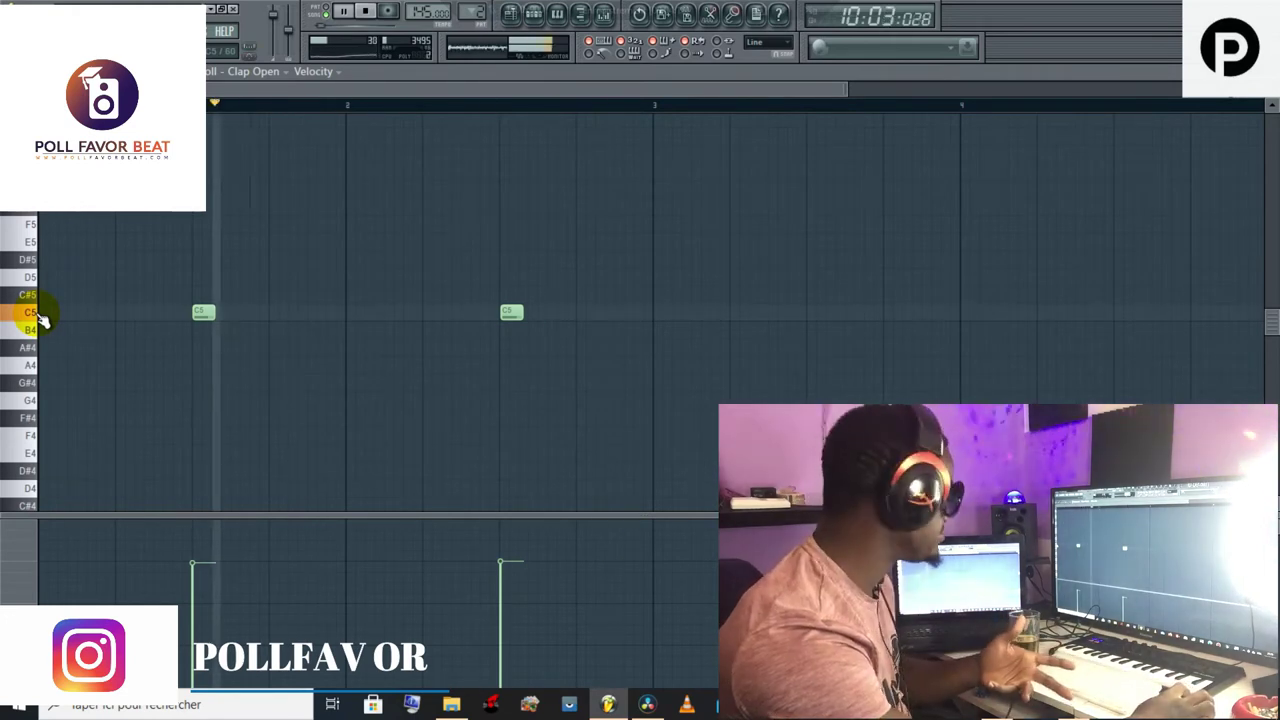
{"action": "left_click", "coordinate": [512, 14]}
{"action": "key", "text": "space"}
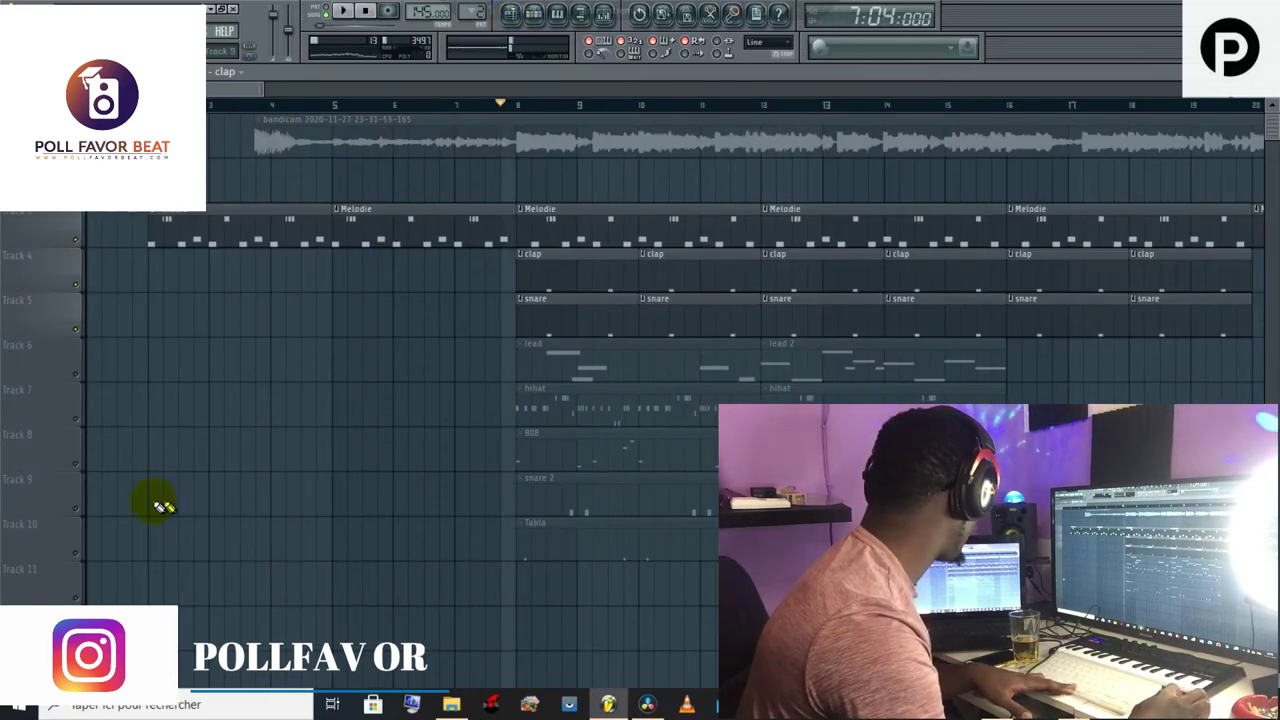
Step: Enable the snare 2 track and play the beat with its Snare 6 notes open in the piano roll
{"action": "left_click", "coordinate": [75, 510]}
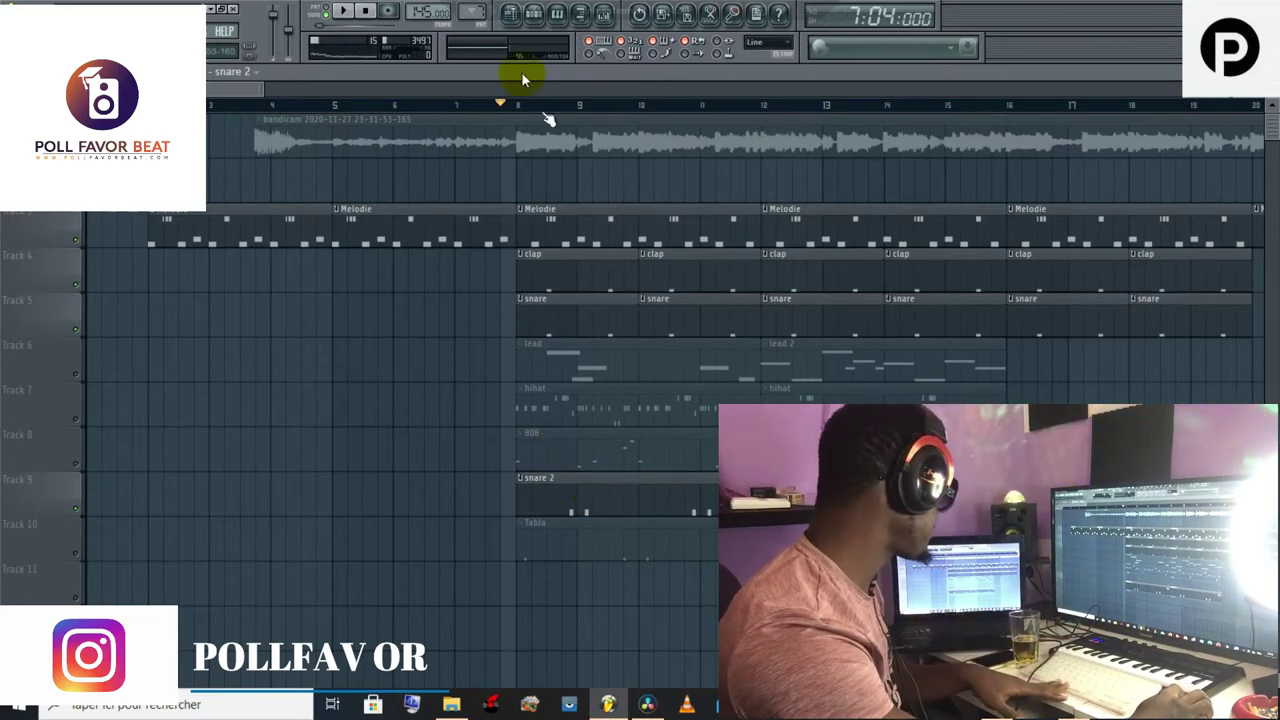
{"action": "left_click", "coordinate": [537, 27]}
{"action": "left_click", "coordinate": [418, 307]}
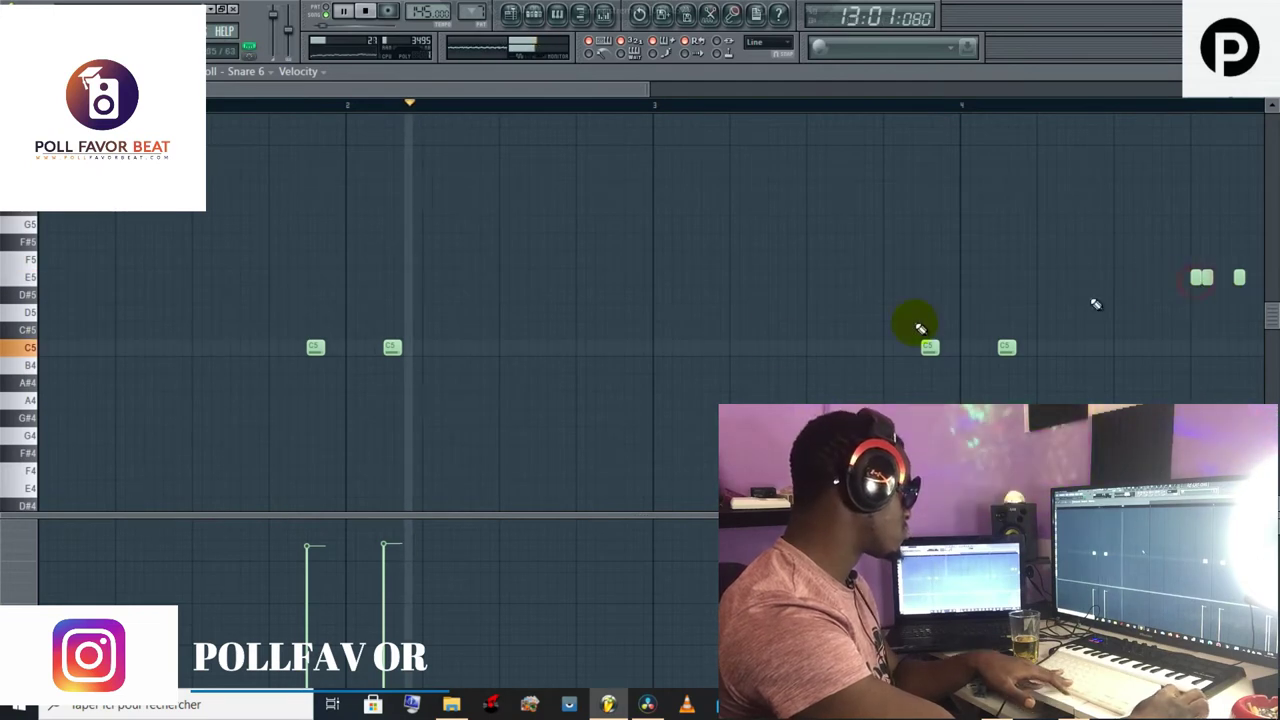
{"action": "key", "text": "space"}
Step: Add two short E5 notes to the Snare 6 pattern just before bar 3, playing the beat to check them
{"action": "left_click", "coordinate": [607, 280]}
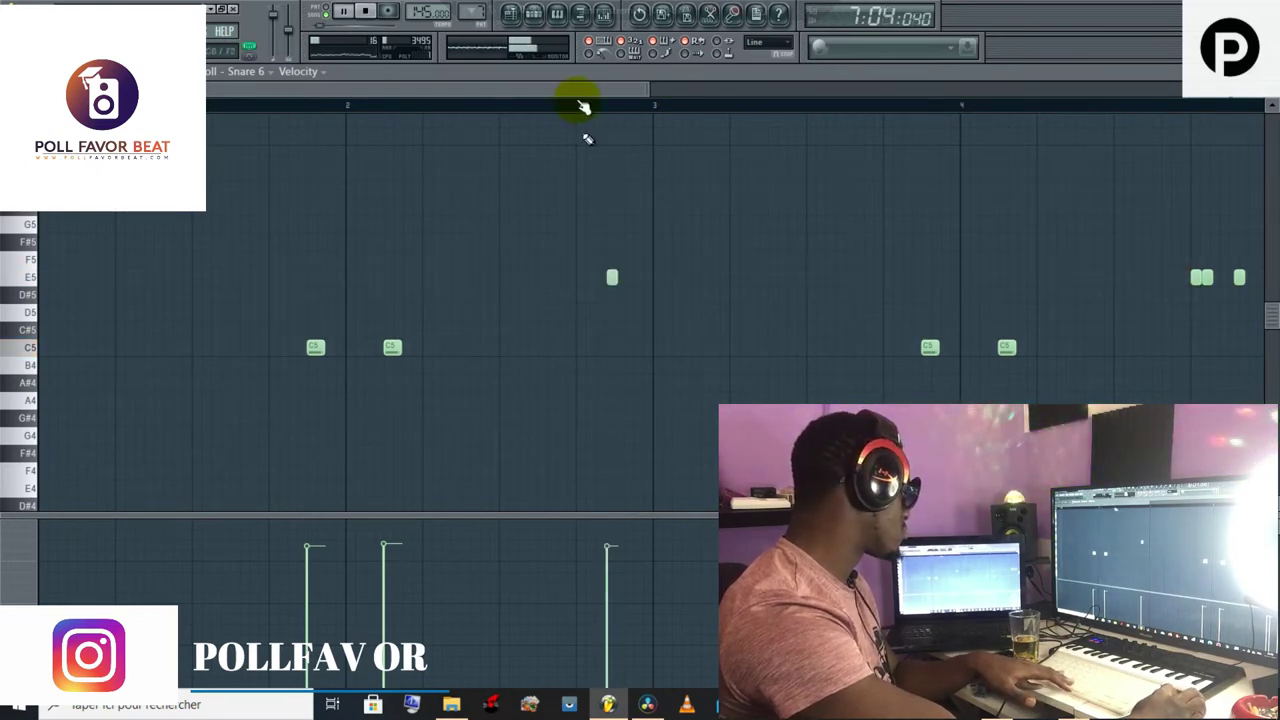
{"action": "left_click", "coordinate": [476, 107]}
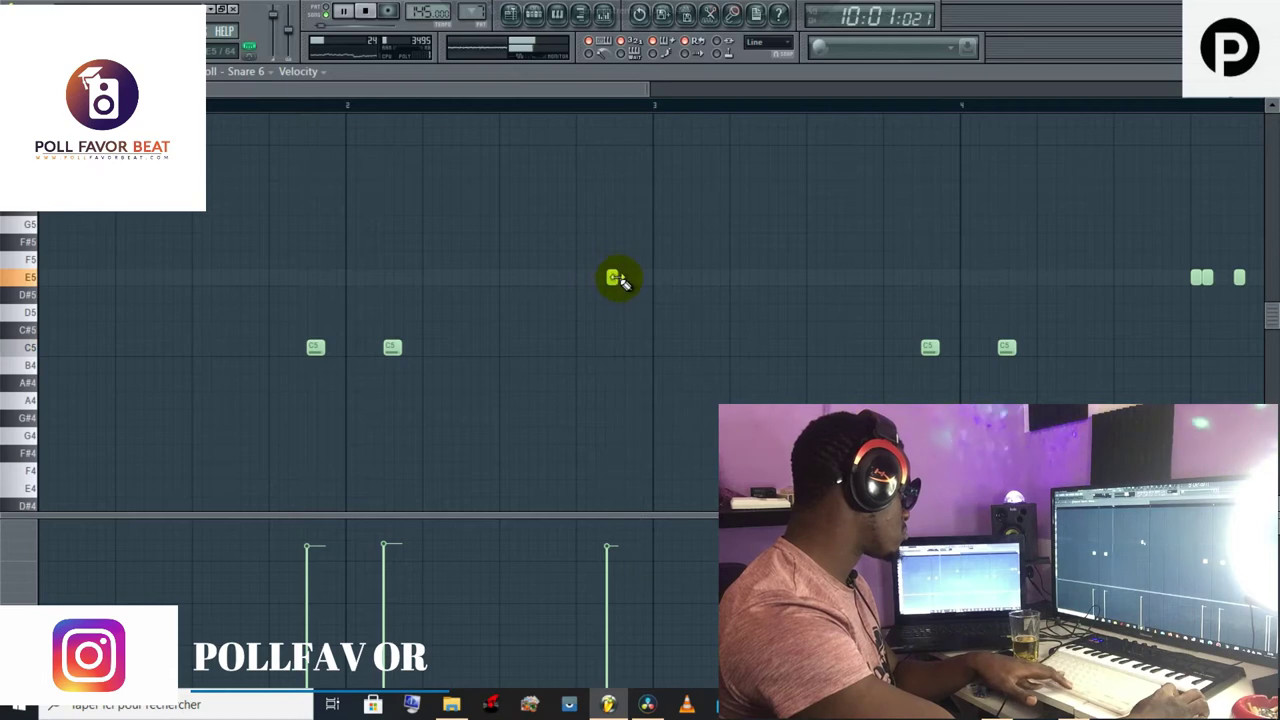
{"action": "left_click", "coordinate": [624, 278]}
{"action": "key", "text": "space"}
{"action": "left_click_drag", "start_coordinate": [624, 278], "coordinate": [633, 280]}
{"action": "key", "text": "space"}
{"action": "key", "text": "space"}
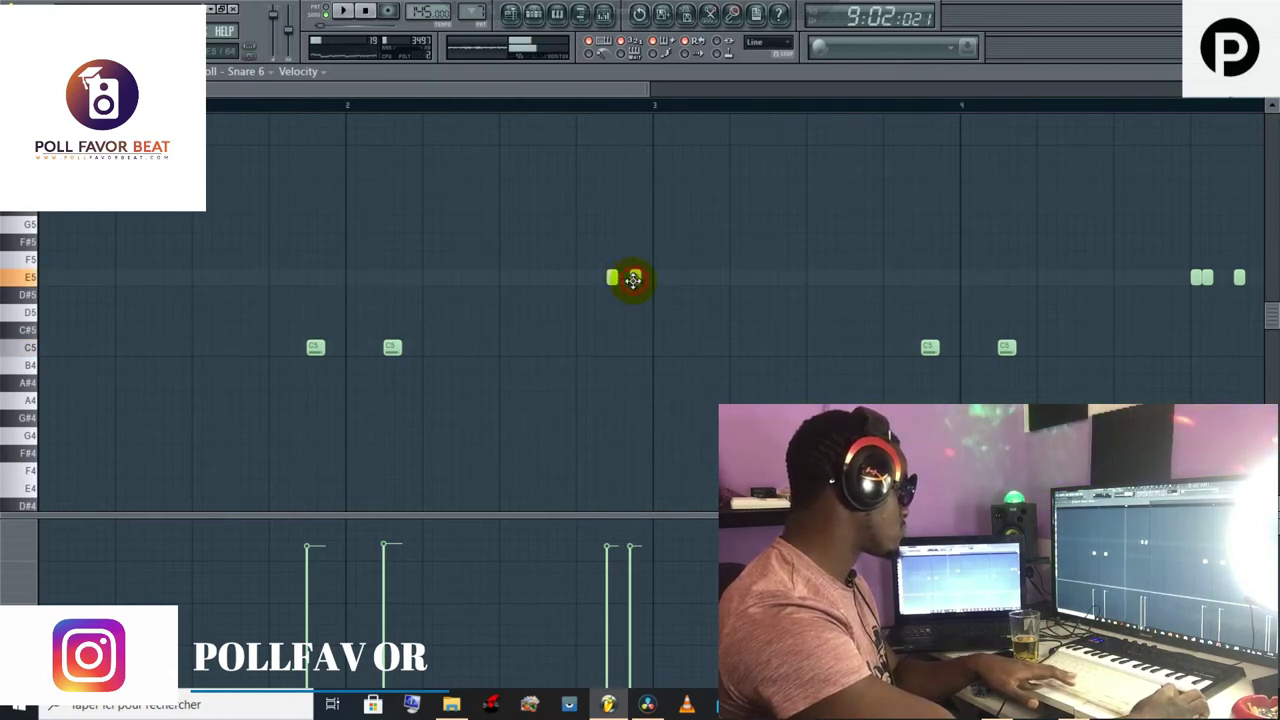
{"action": "key", "text": "space"}
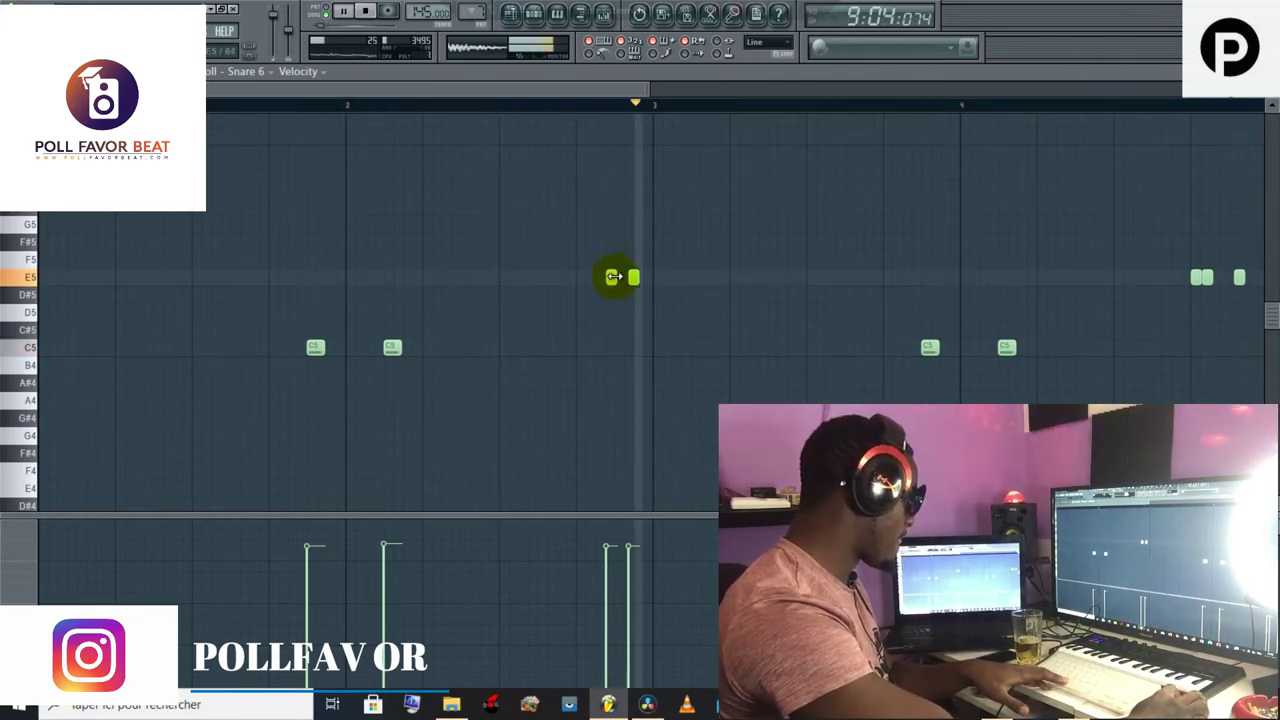
Step: Rework the two E5 snare notes before bar 3, placing them slightly earlier and a little further apart
{"action": "right_click", "coordinate": [631, 279]}
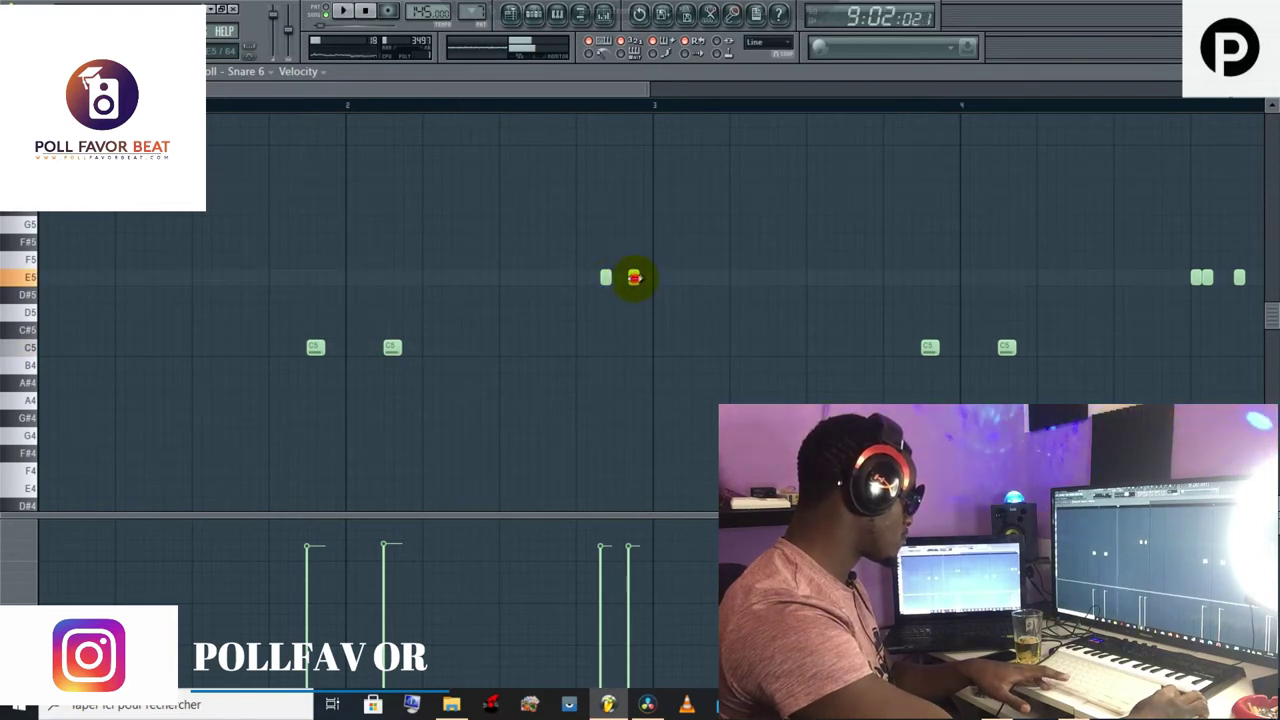
{"action": "left_click", "coordinate": [629, 277]}
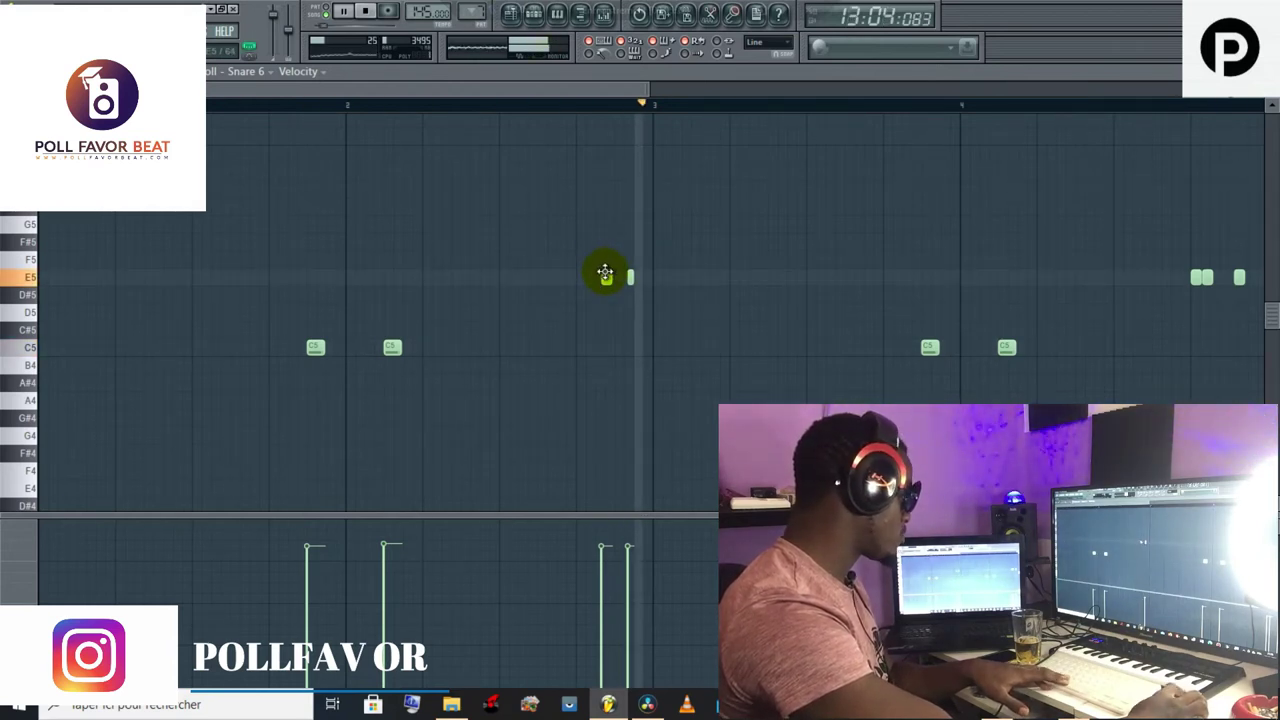
{"action": "right_click", "coordinate": [604, 275]}
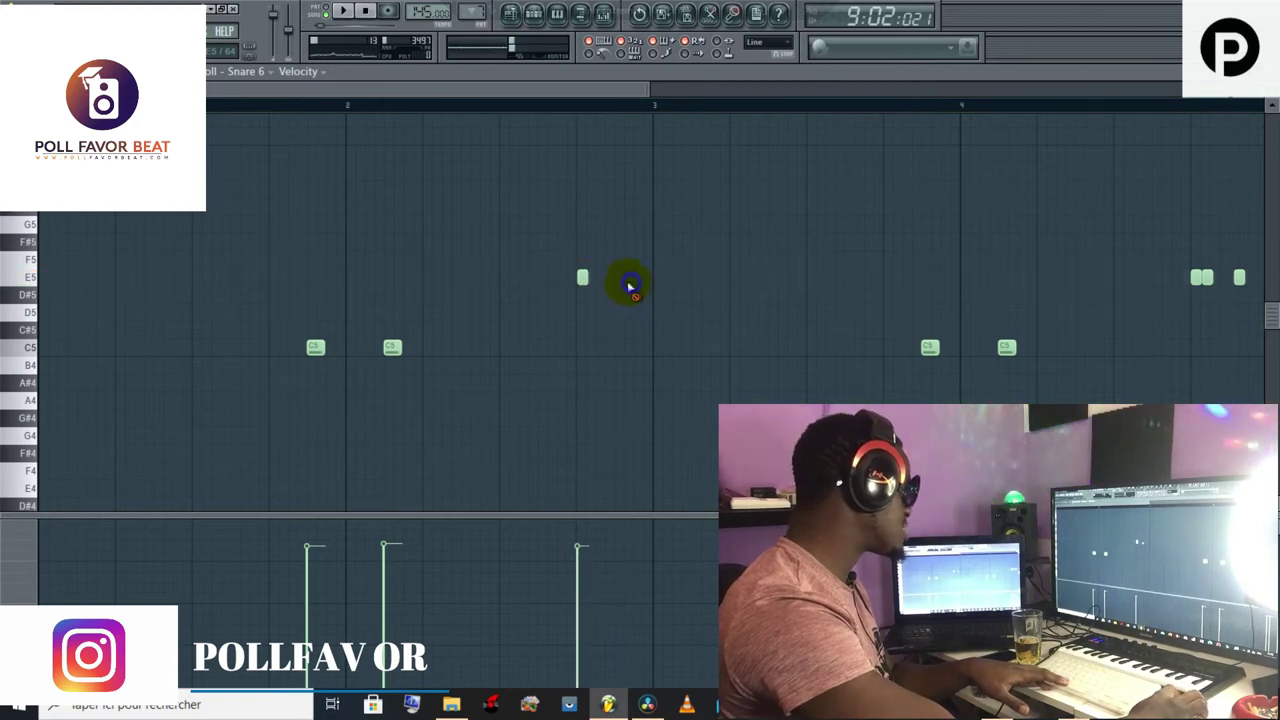
{"action": "left_click", "coordinate": [609, 277]}
{"action": "left_click", "coordinate": [286, 105]}
{"action": "left_click_drag", "start_coordinate": [608, 277], "coordinate": [619, 278]}
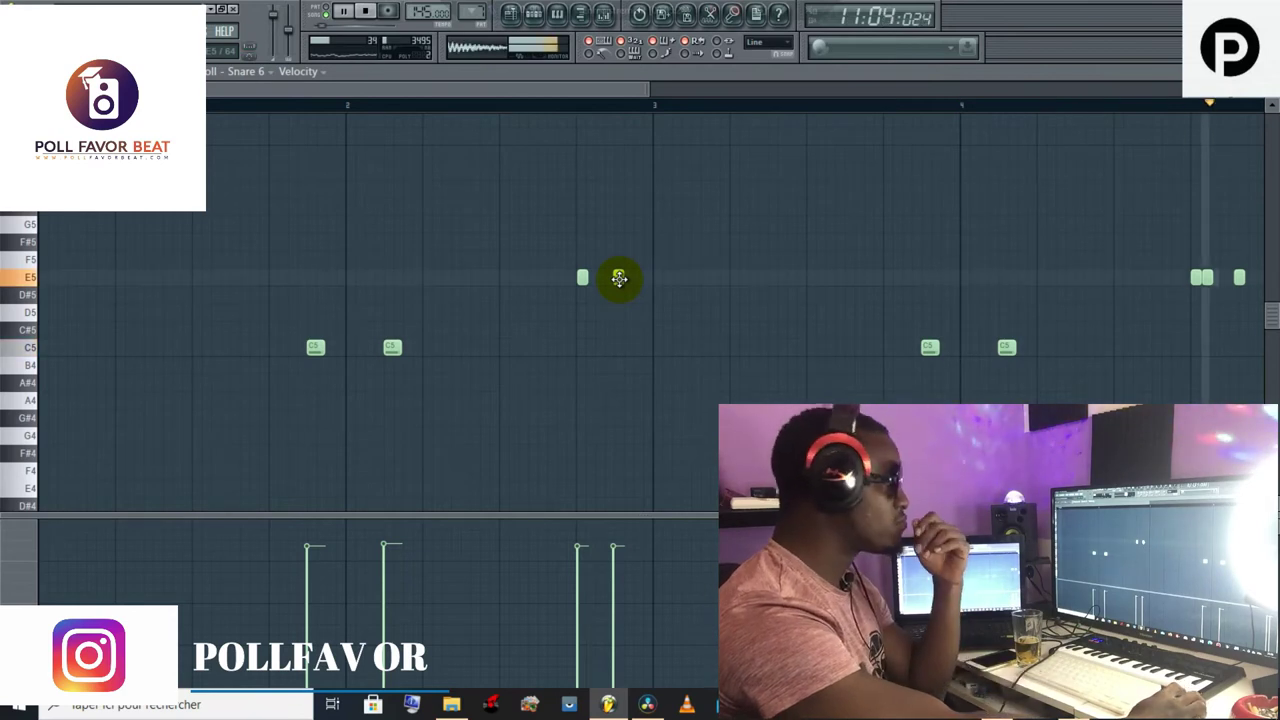
Step: Back in the playlist, stop playback, enable the Tabla track and set the playback position to 8:01
{"action": "left_click", "coordinate": [512, 18]}
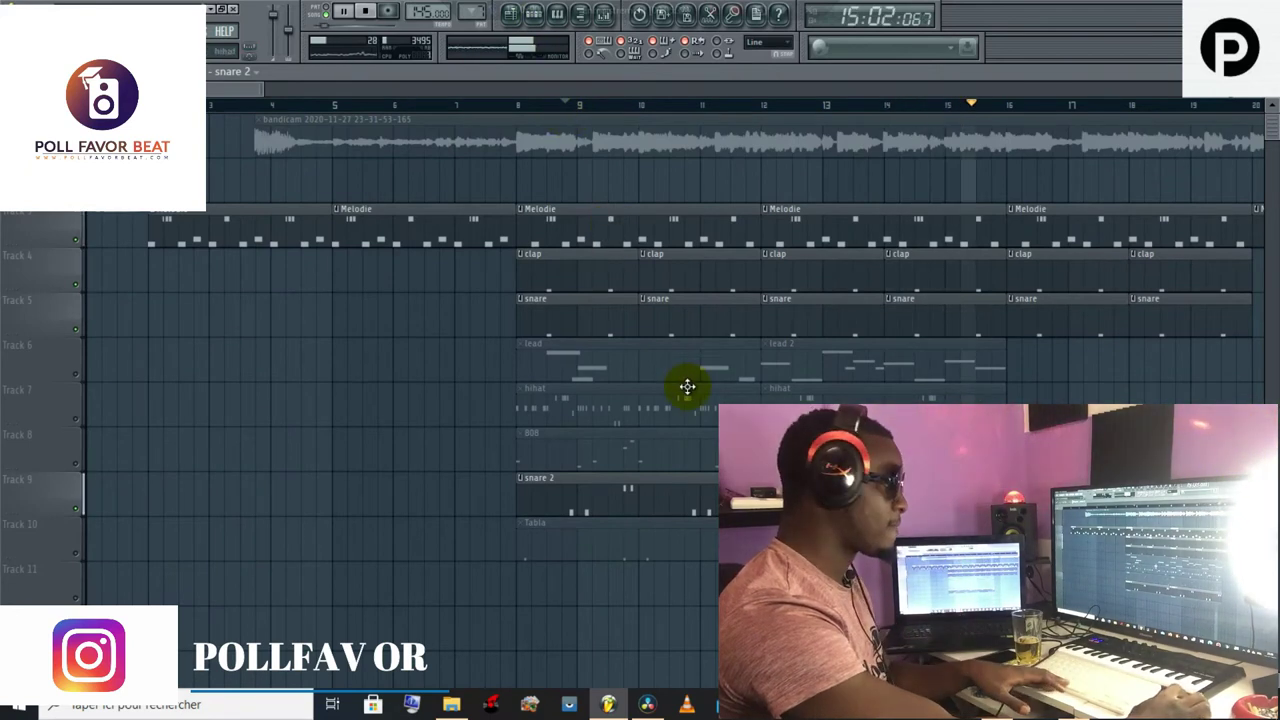
{"action": "key", "text": "space"}
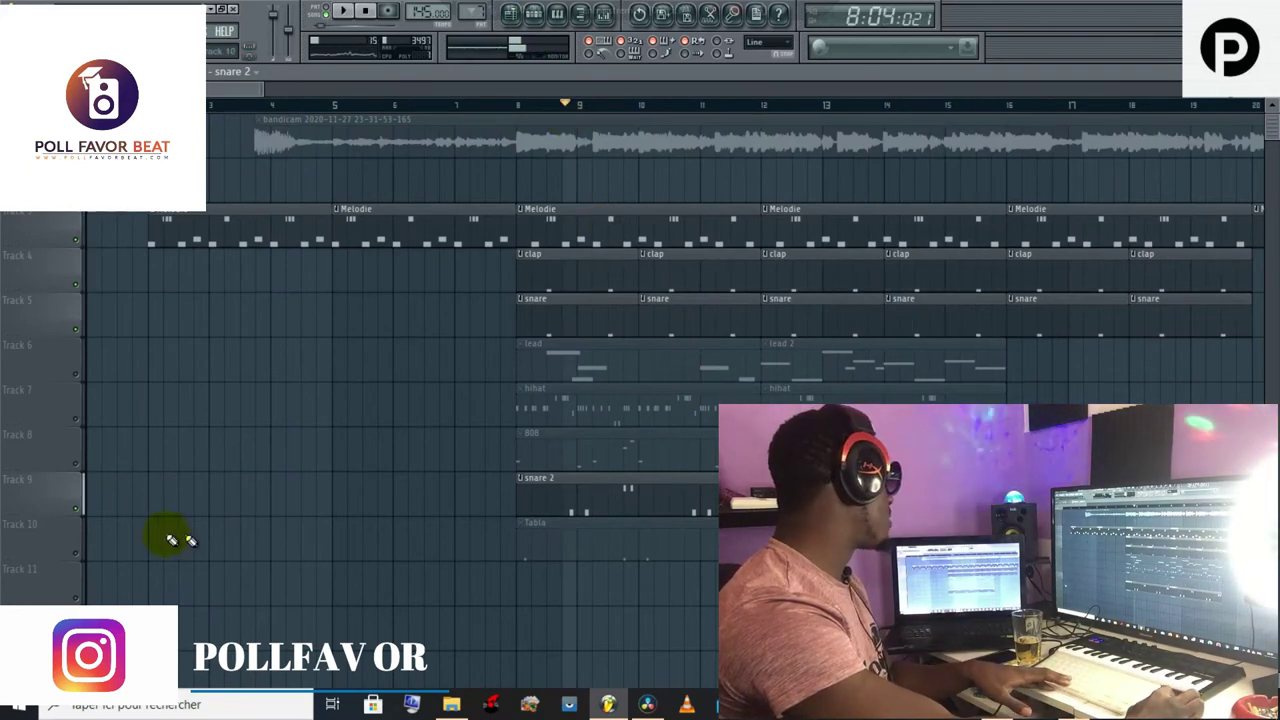
{"action": "left_click", "coordinate": [73, 553]}
{"action": "left_click", "coordinate": [519, 121]}
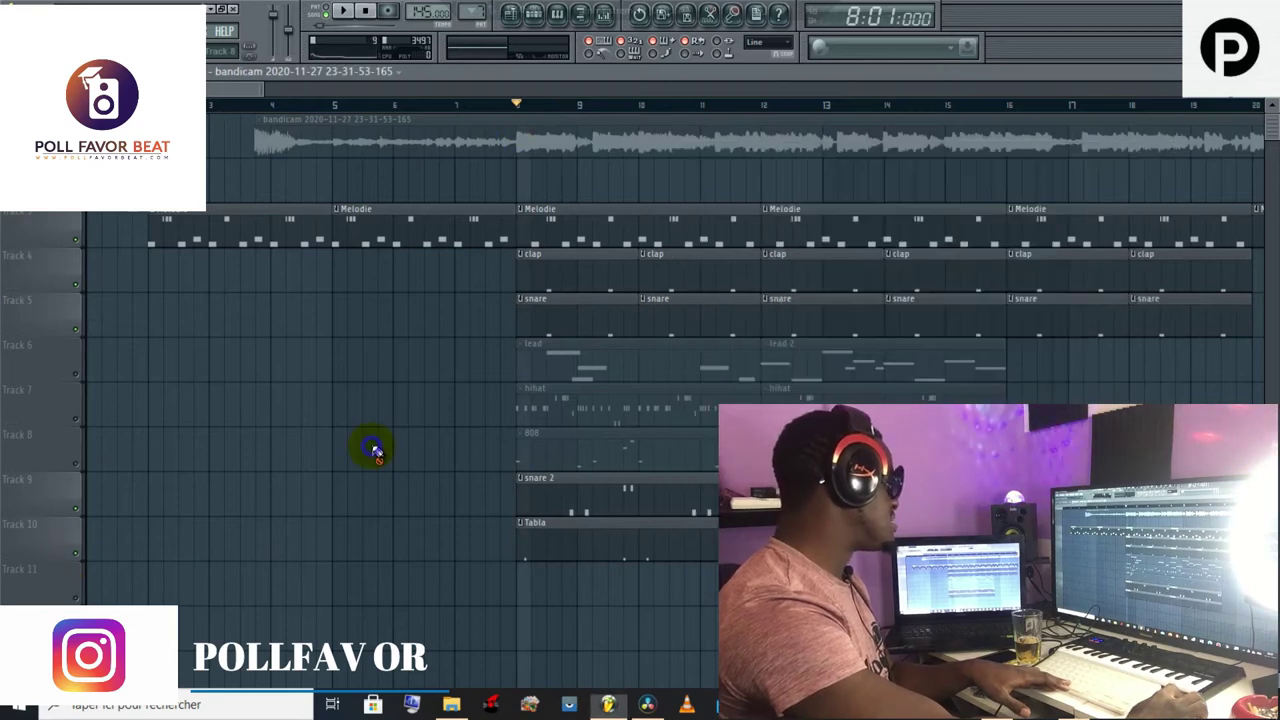
Step: Examine the Fruity Delay Bank and Fruity Reeverb 2 settings on the metro tabla mixer track, closing both effects
{"action": "left_click", "coordinate": [534, 22]}
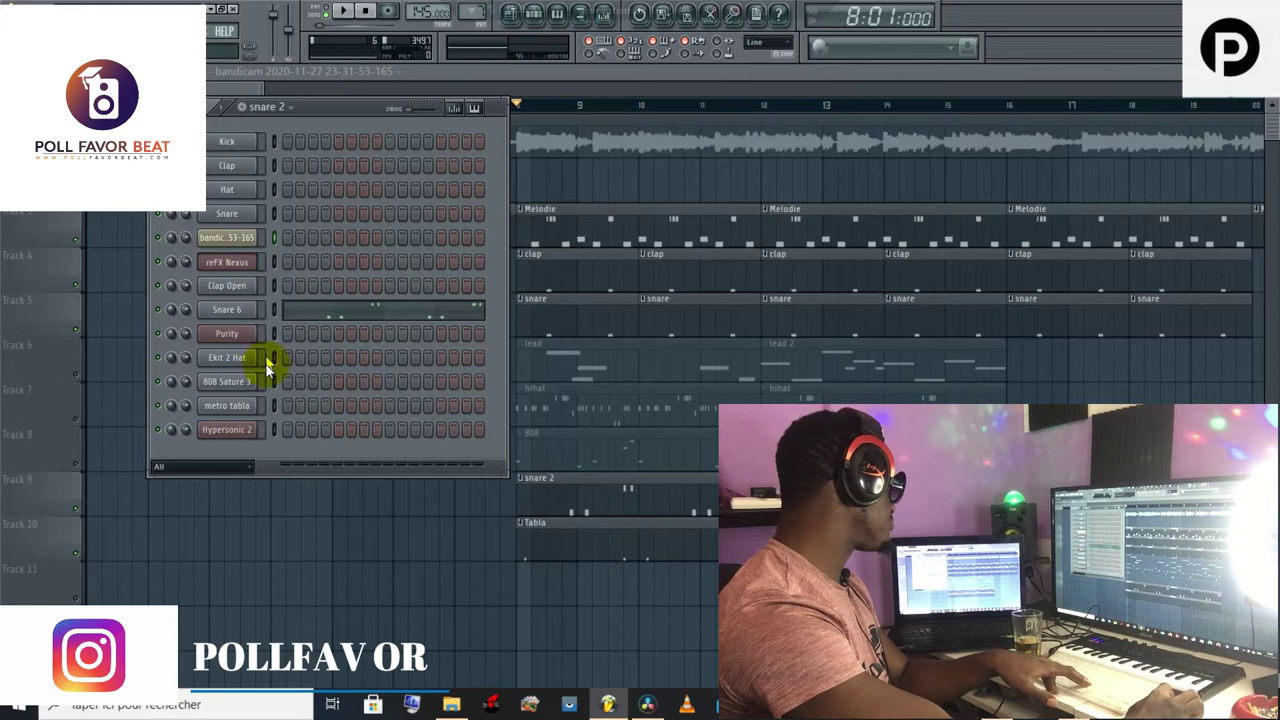
{"action": "left_click", "coordinate": [605, 20]}
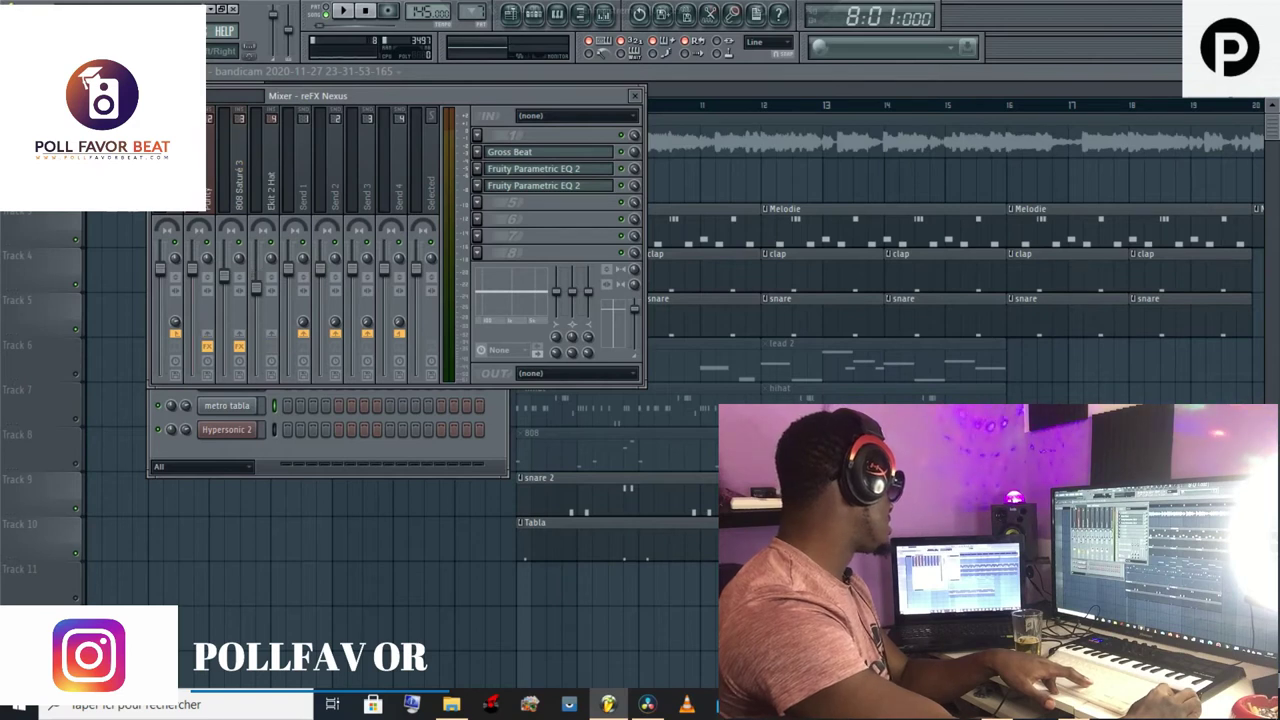
{"action": "left_click", "coordinate": [268, 170]}
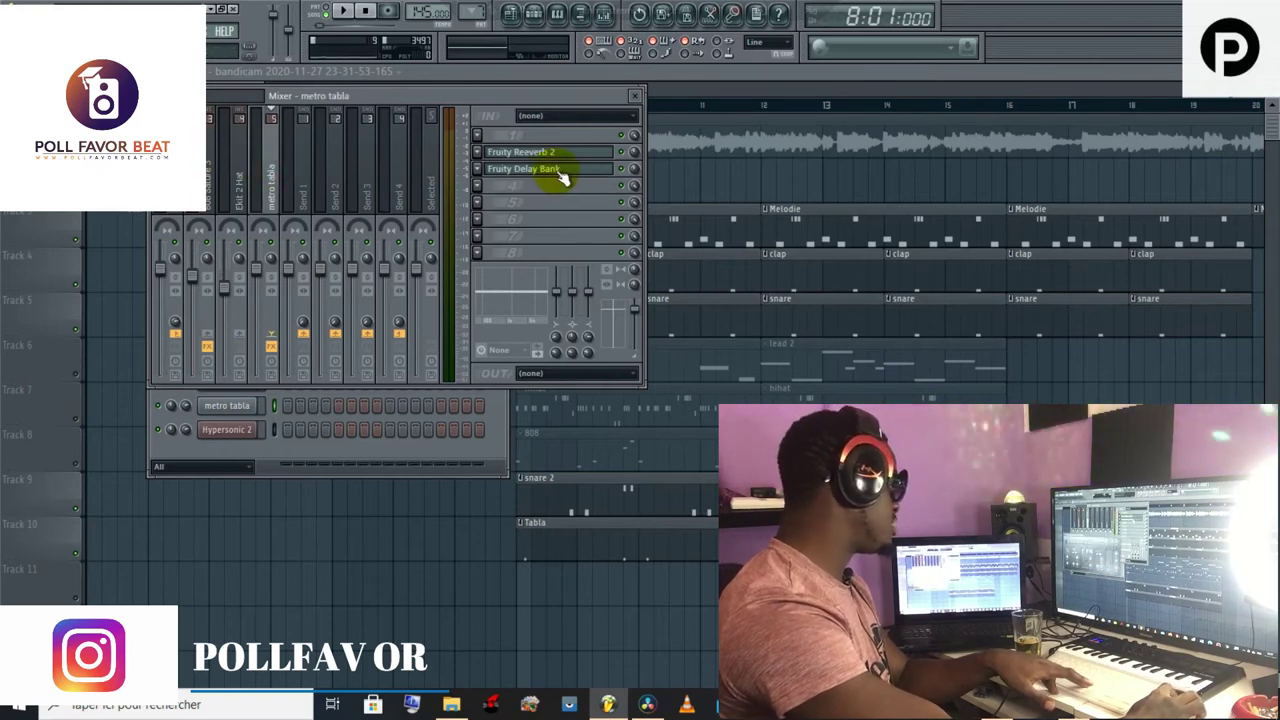
{"action": "left_click", "coordinate": [560, 173]}
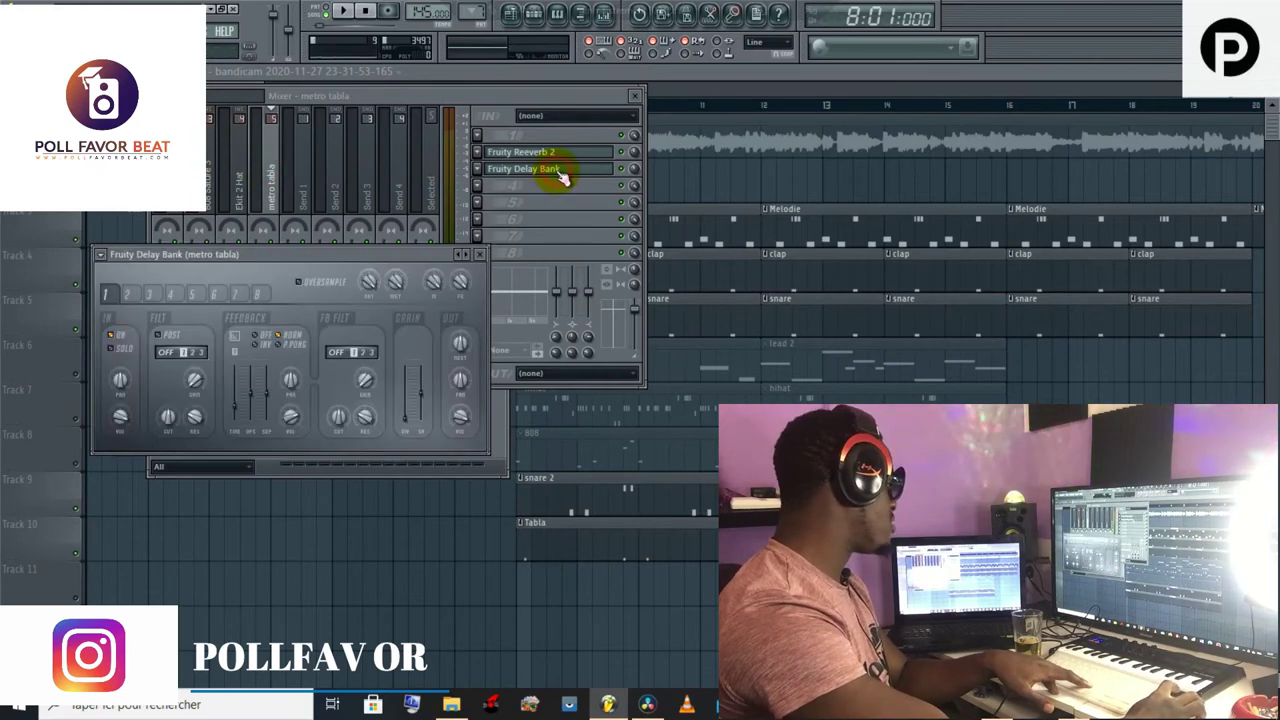
{"action": "left_click", "coordinate": [480, 256]}
{"action": "left_click", "coordinate": [529, 153]}
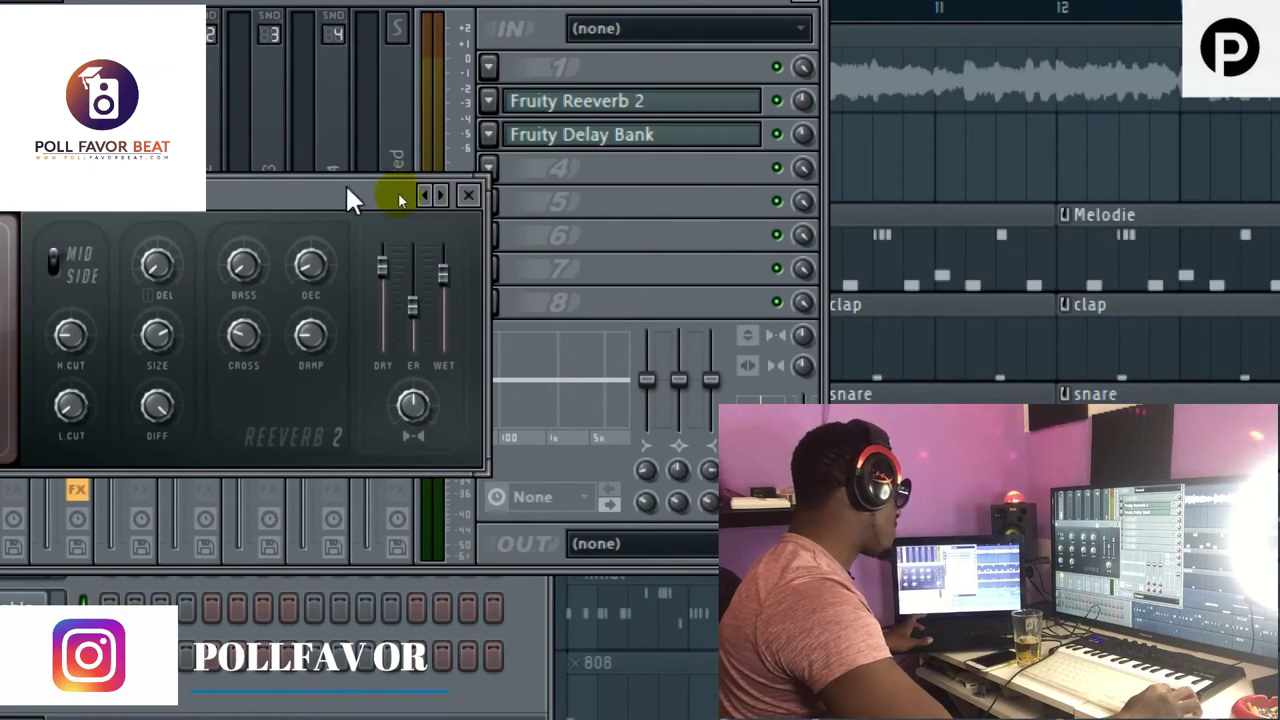
{"action": "left_click_drag", "start_coordinate": [350, 195], "coordinate": [634, 164]}
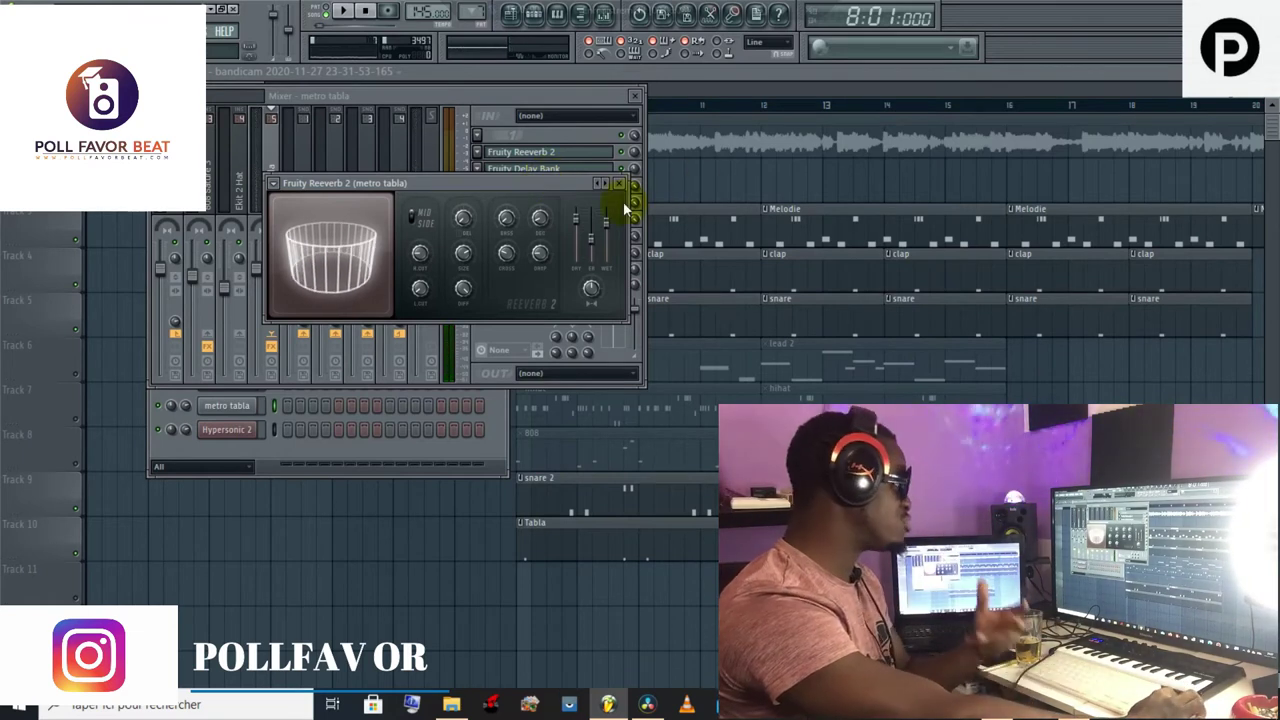
{"action": "left_click", "coordinate": [626, 186]}
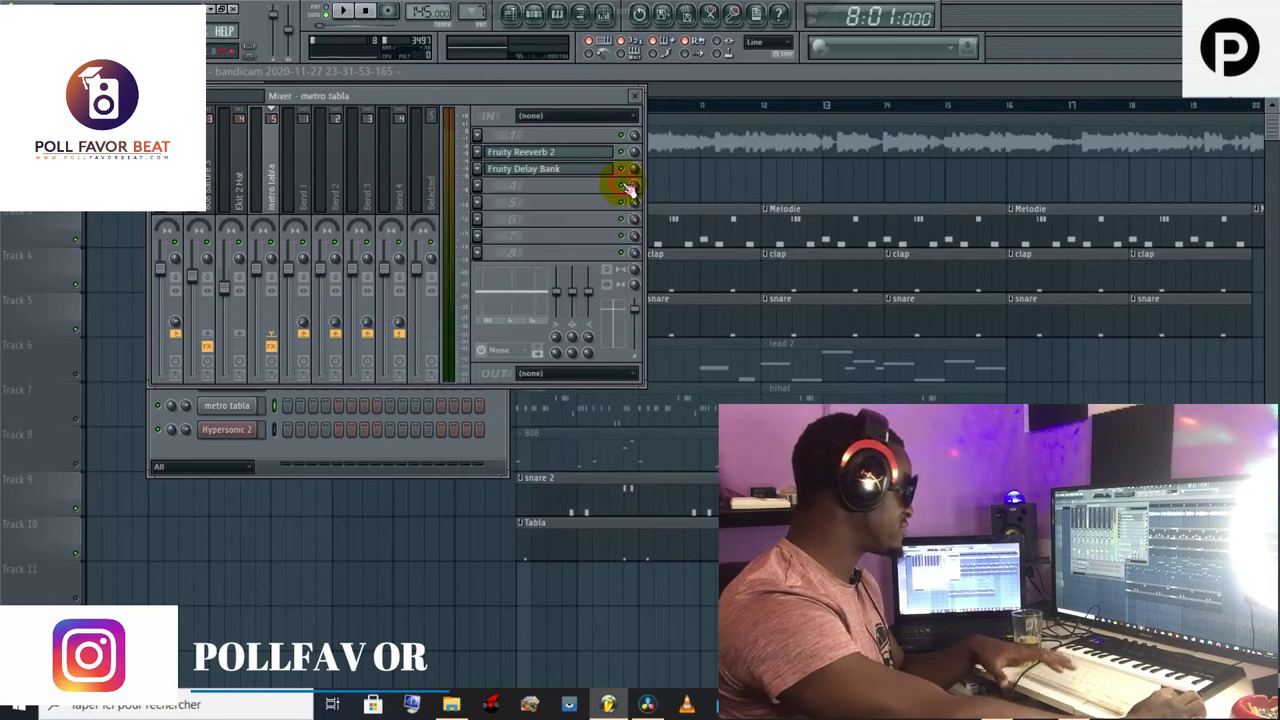
Step: Examine the metro tabla notes in the piano roll while playing the beat, ending back in the playlist with playback stopped
{"action": "left_click", "coordinate": [466, 449]}
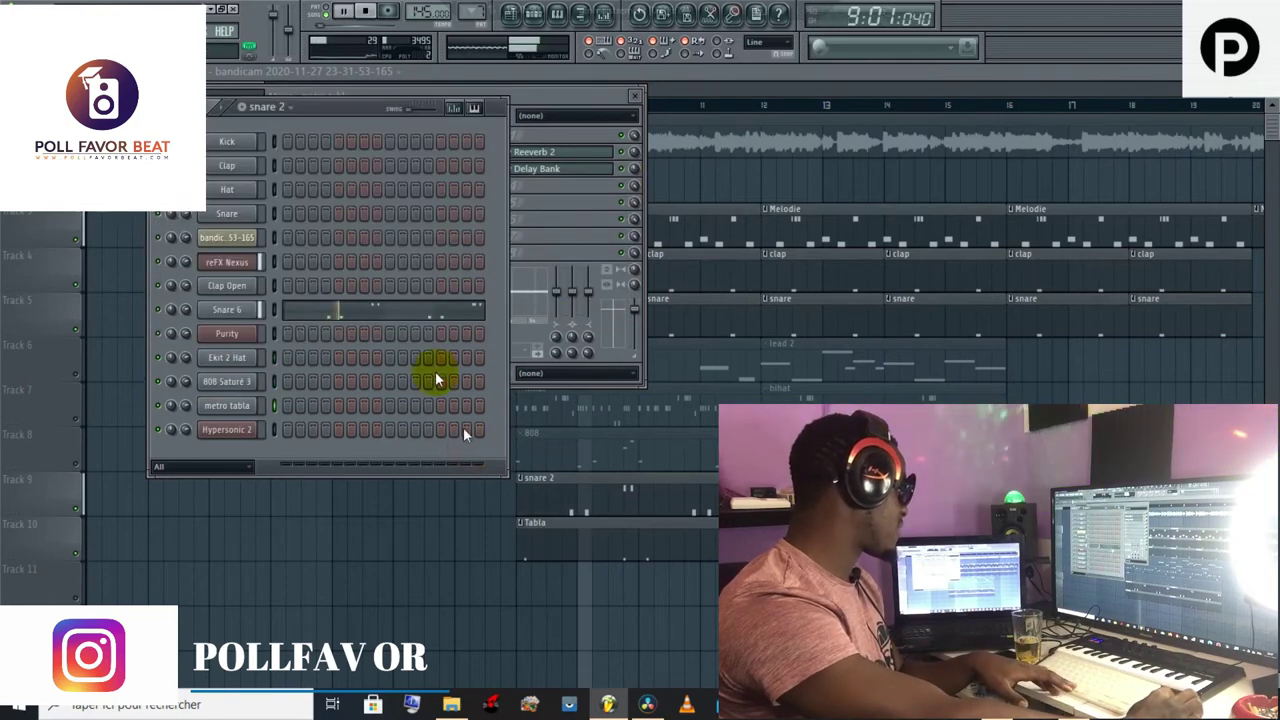
{"action": "key", "text": "space"}
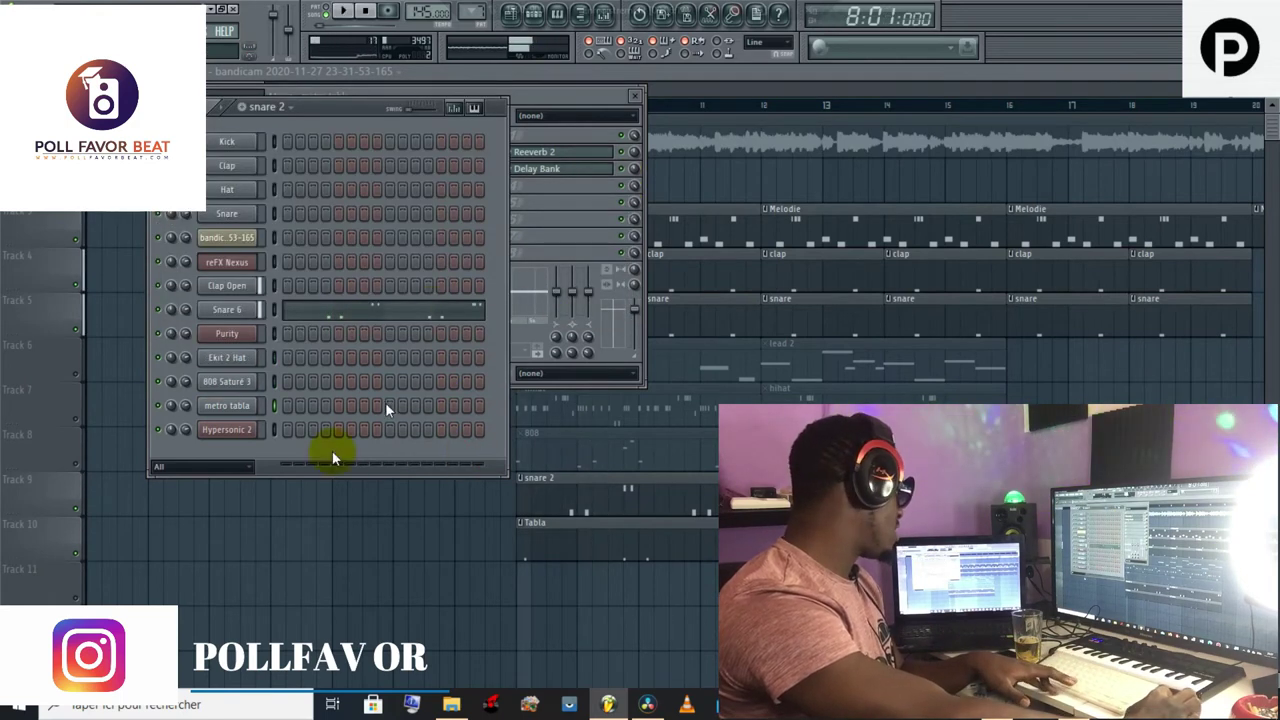
{"action": "left_click", "coordinate": [368, 318]}
{"action": "key", "text": "space"}
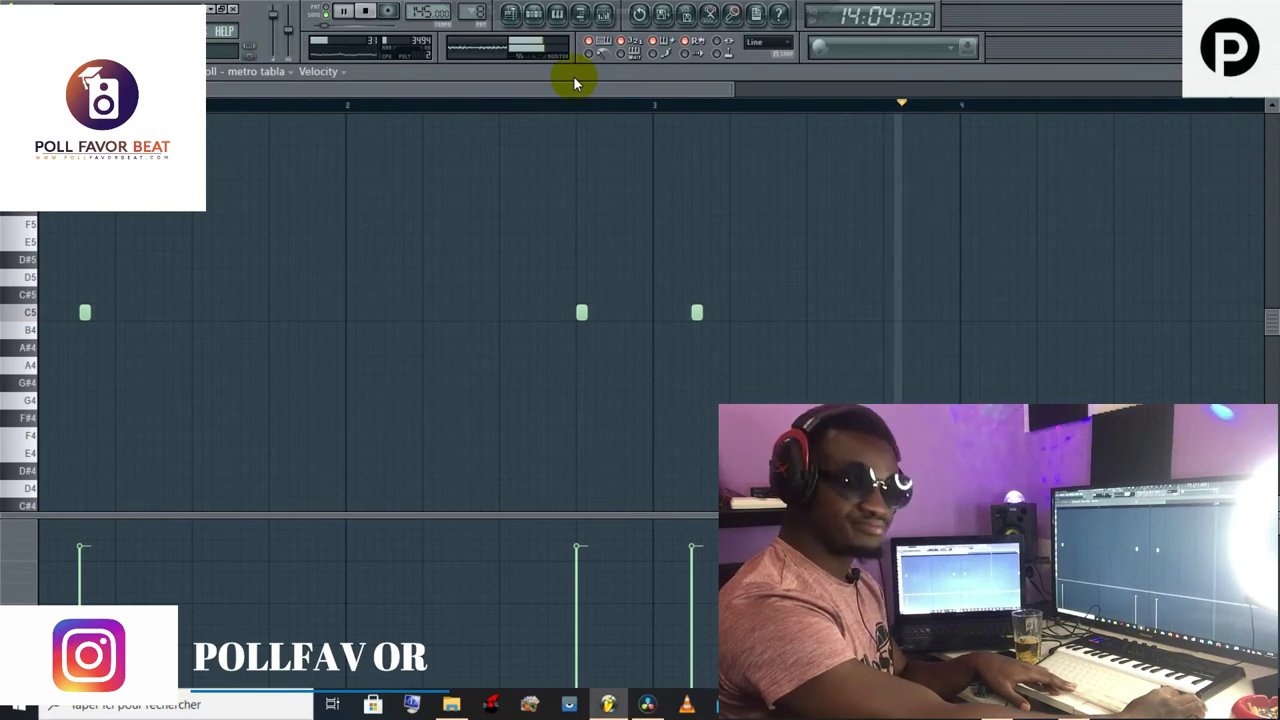
{"action": "left_click", "coordinate": [518, 22]}
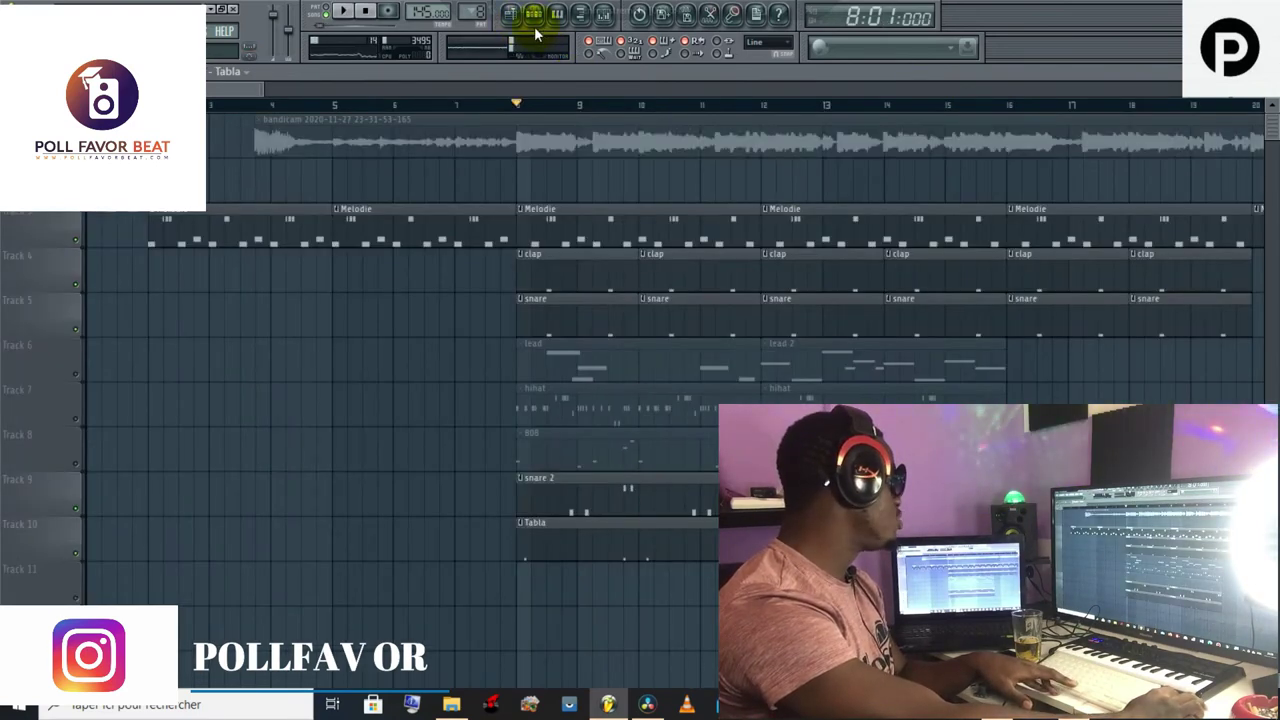
Step: Enable the hihat track and examine the Ekit 2 Hat notes in the piano roll during playback, ending in the playlist
{"action": "left_click", "coordinate": [77, 418]}
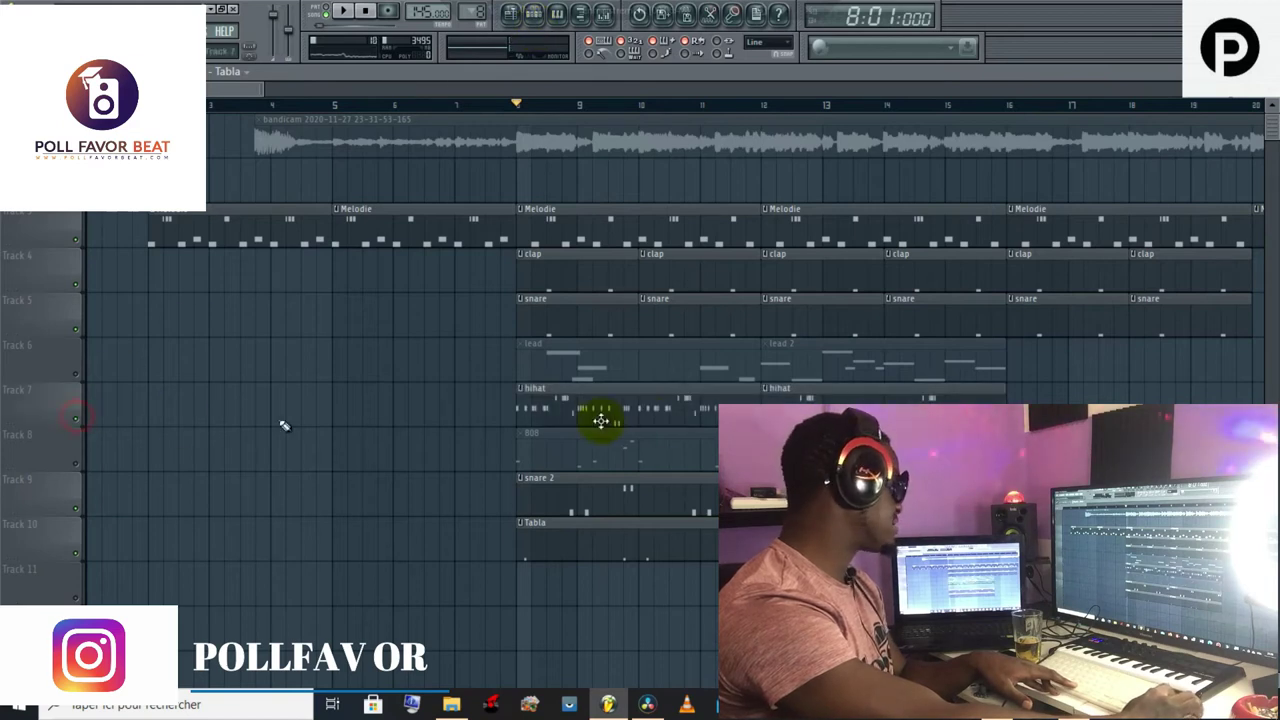
{"action": "left_click", "coordinate": [538, 22]}
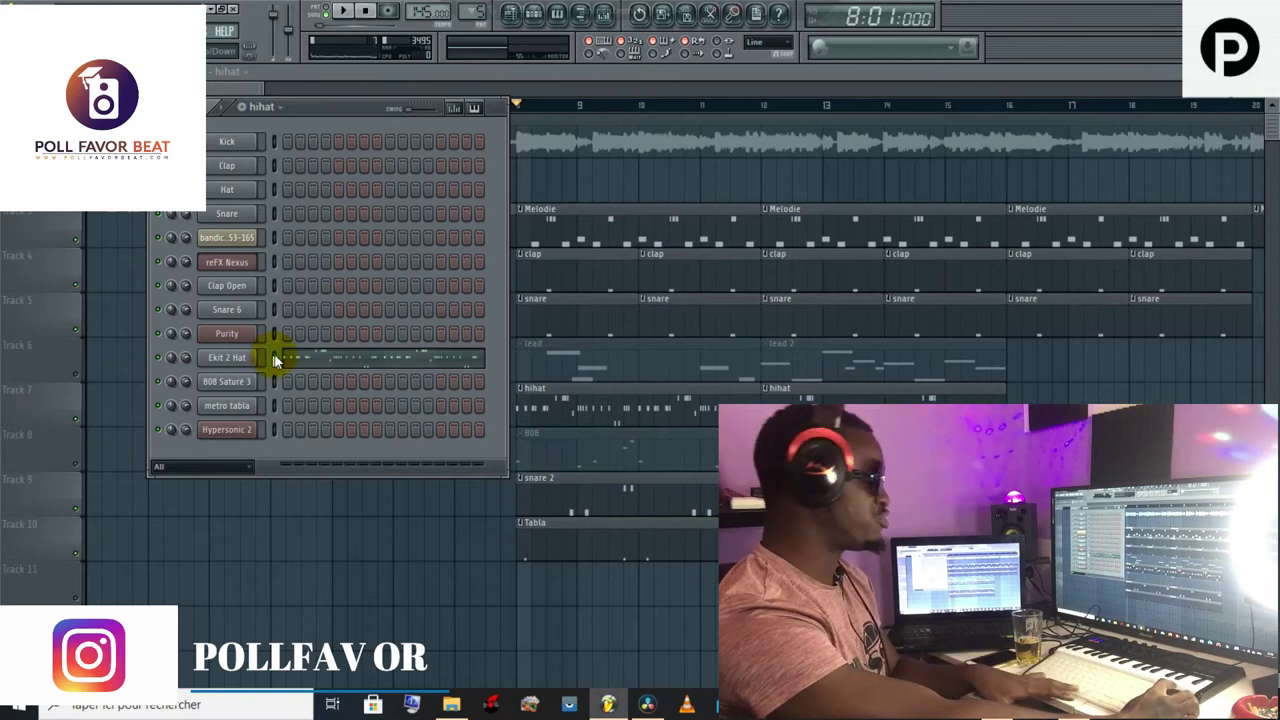
{"action": "left_click", "coordinate": [314, 358]}
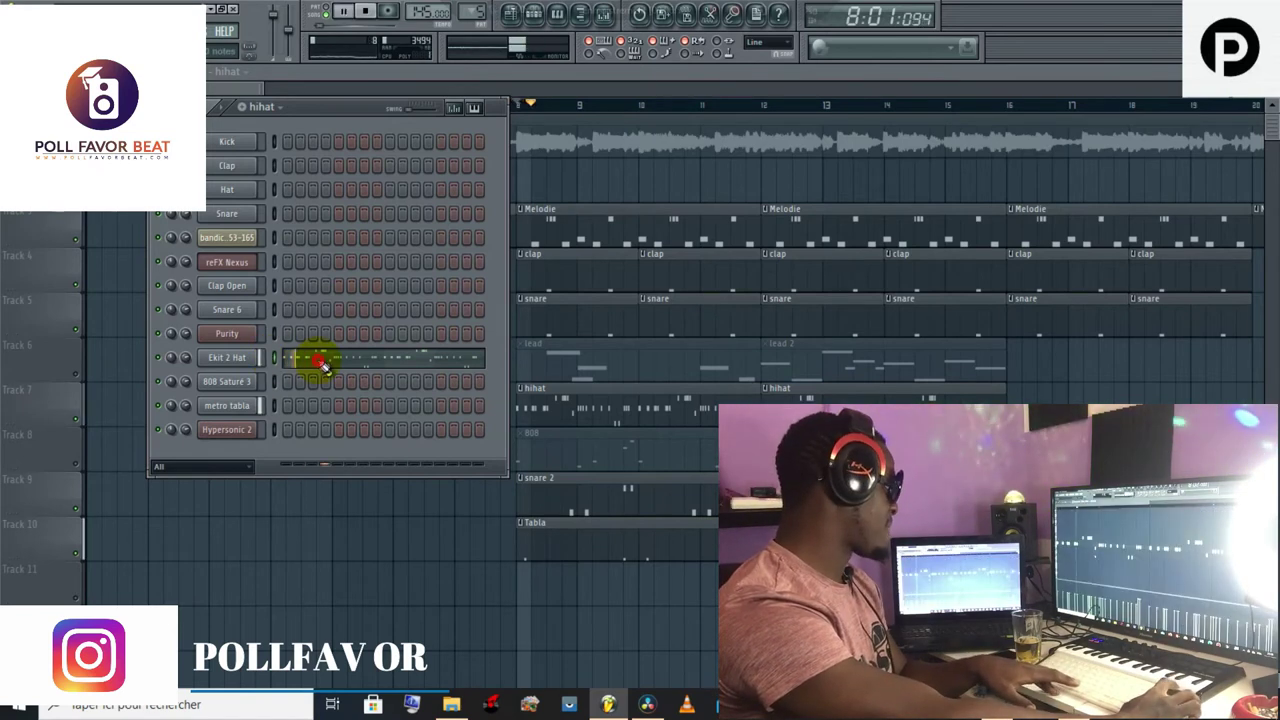
{"action": "key", "text": "space"}
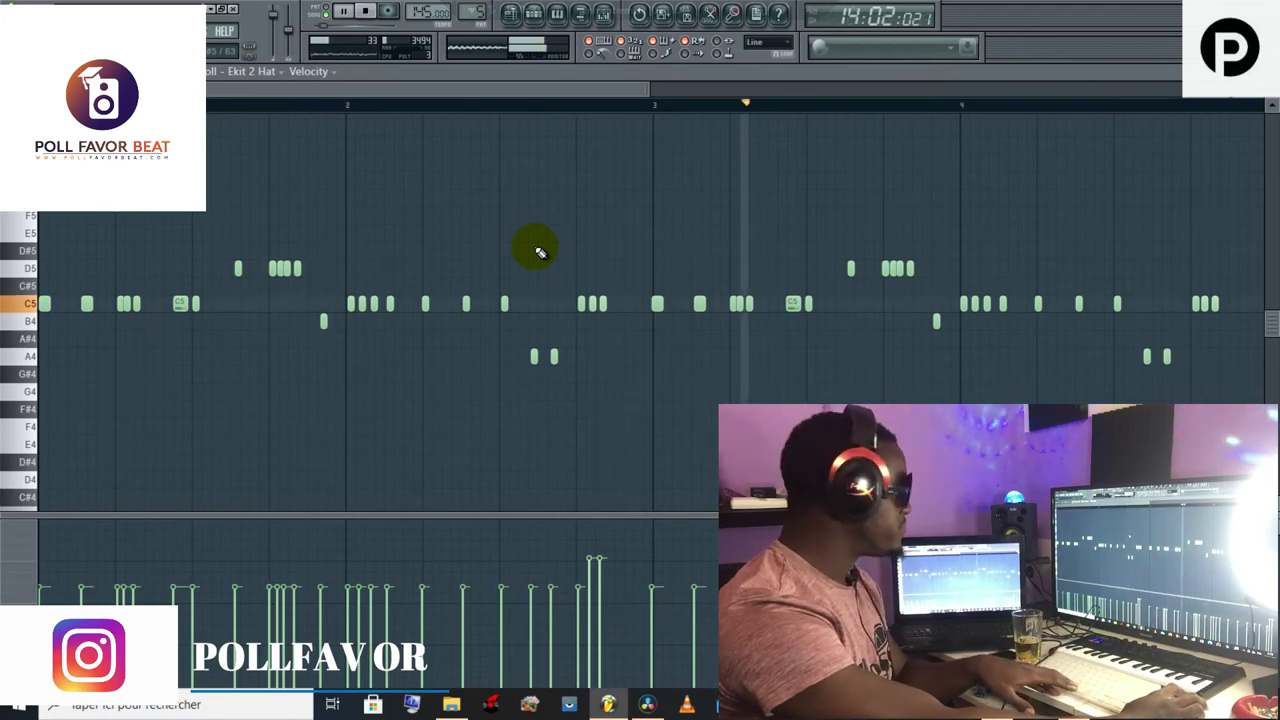
{"action": "left_click", "coordinate": [512, 18]}
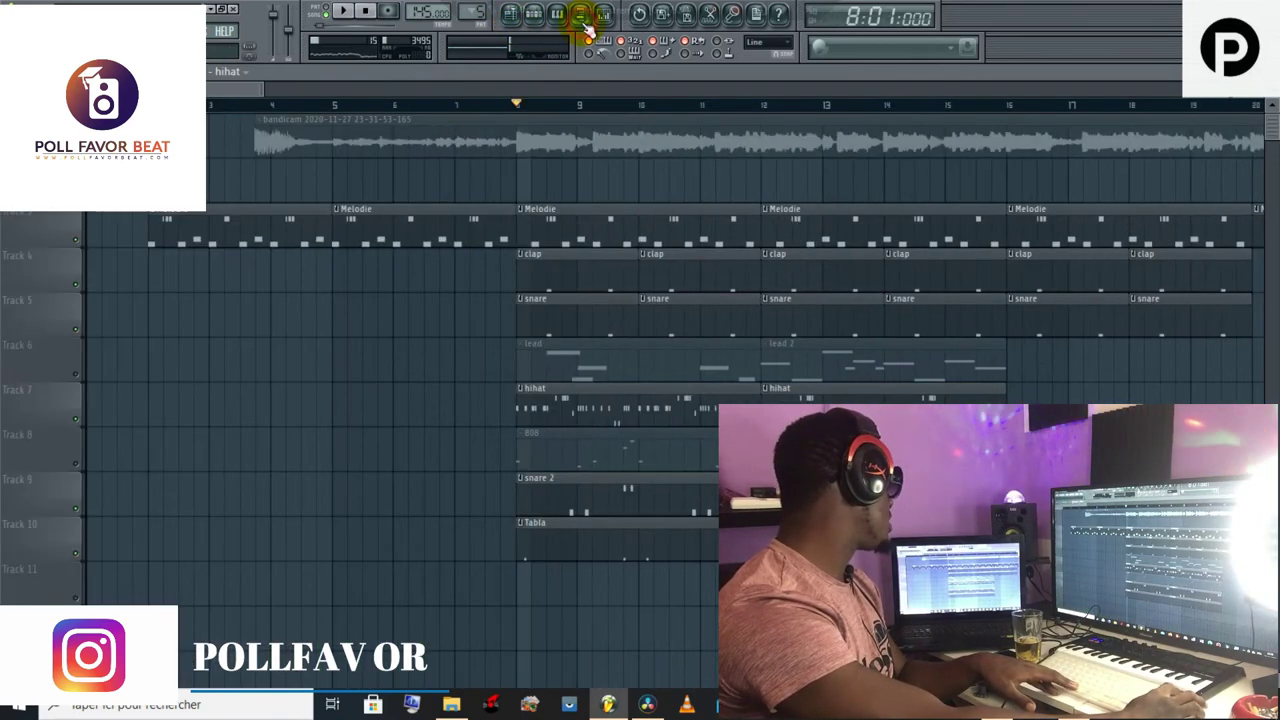
Step: Load the Kick 2 sample from the browser into a new channel
{"action": "left_click", "coordinate": [580, 14]}
{"action": "right_click", "coordinate": [55, 232]}
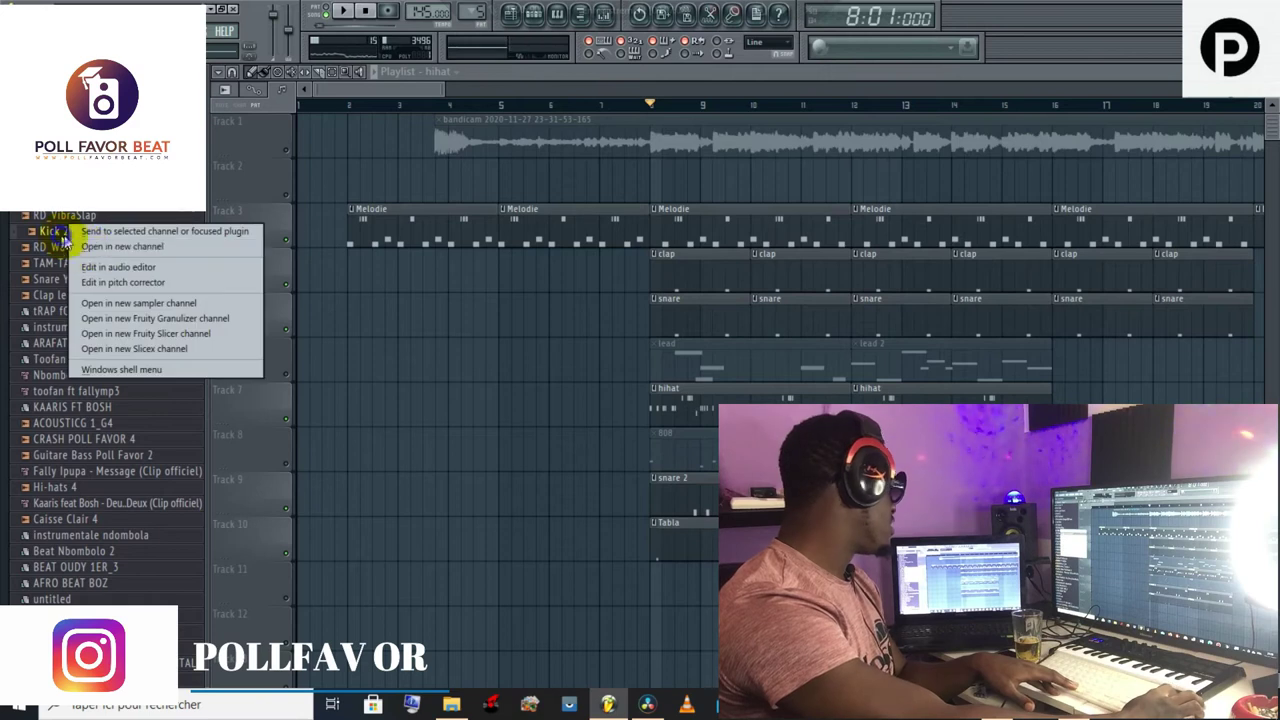
{"action": "left_click", "coordinate": [86, 245]}
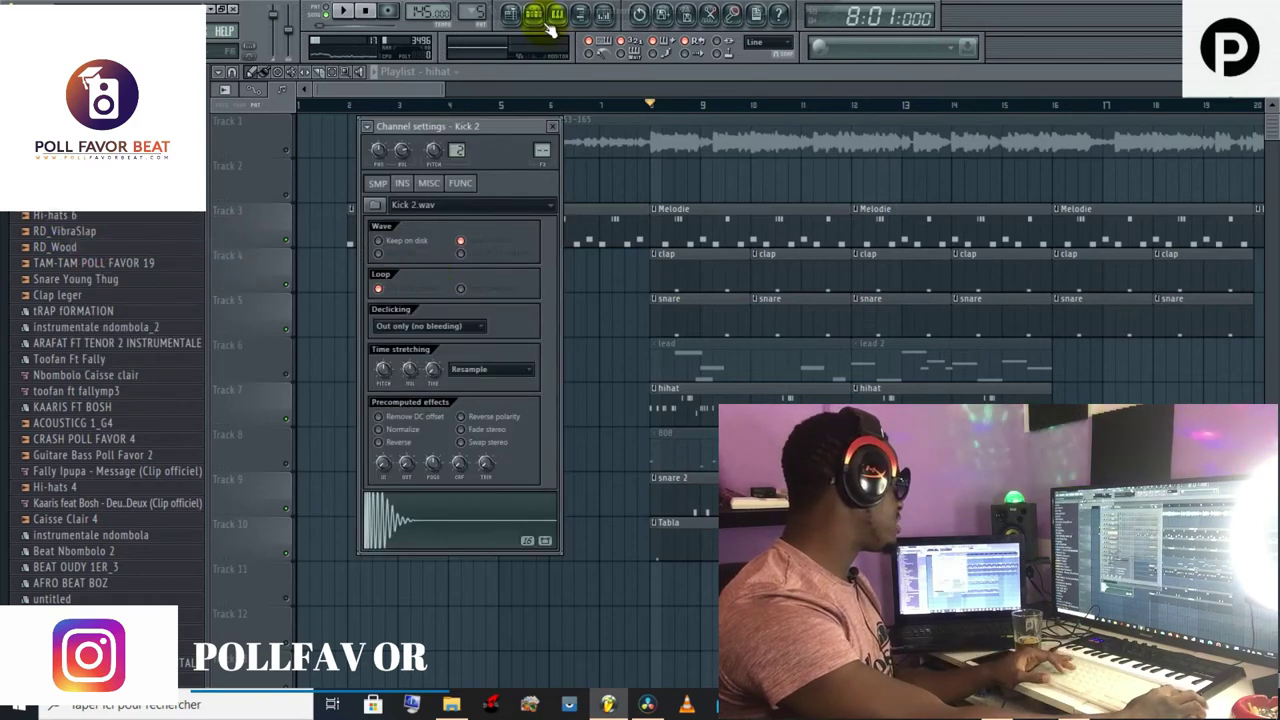
Step: Name an empty pattern kick and place it in the playlist on Track 11 at bar 8
{"action": "left_click", "coordinate": [552, 18]}
{"action": "left_click", "coordinate": [453, 108]}
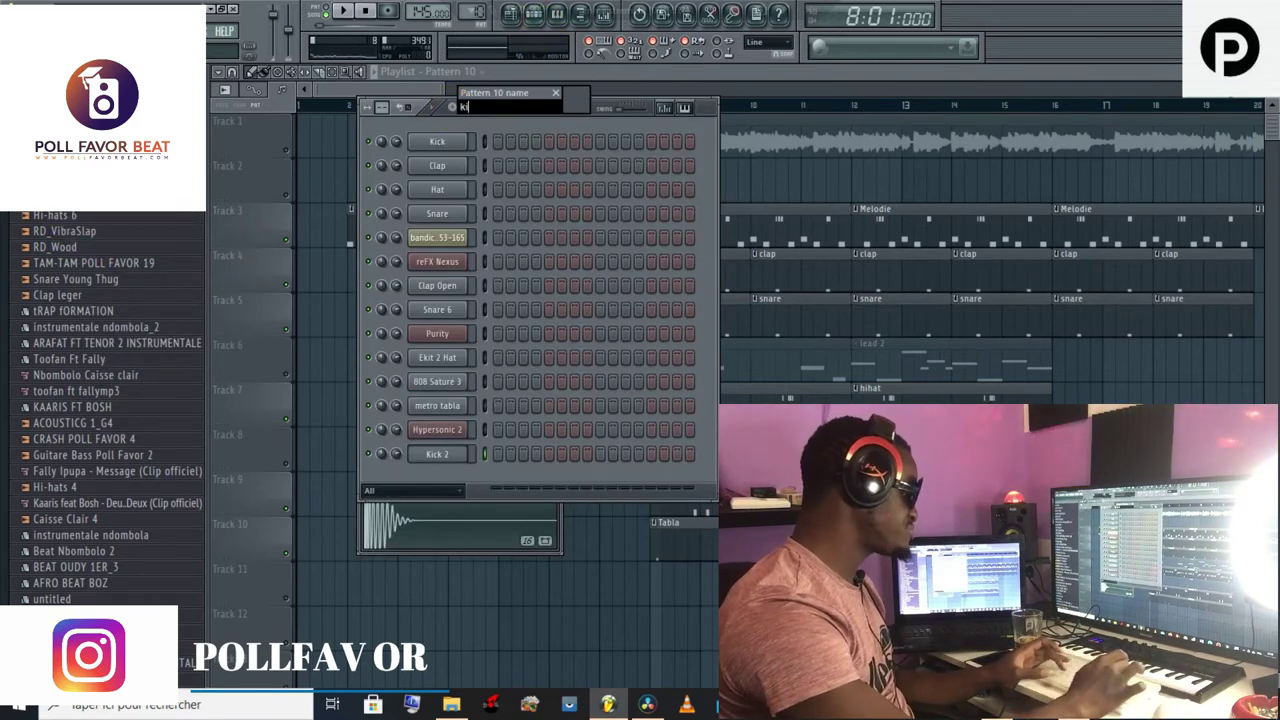
{"action": "left_click", "coordinate": [660, 584]}
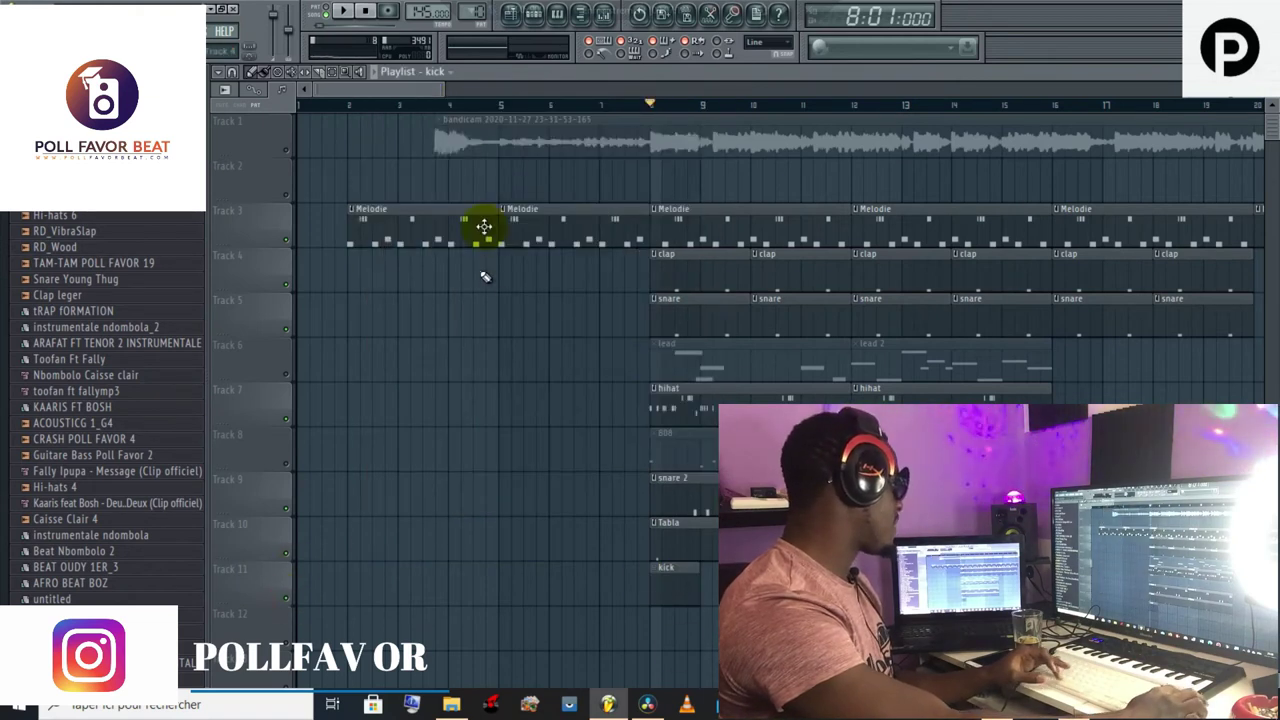
Step: Open the kick pattern's Kick 2 notes in the piano roll and place C5 notes at the start of bar 1 and midway through beat 2
{"action": "left_click", "coordinate": [555, 14]}
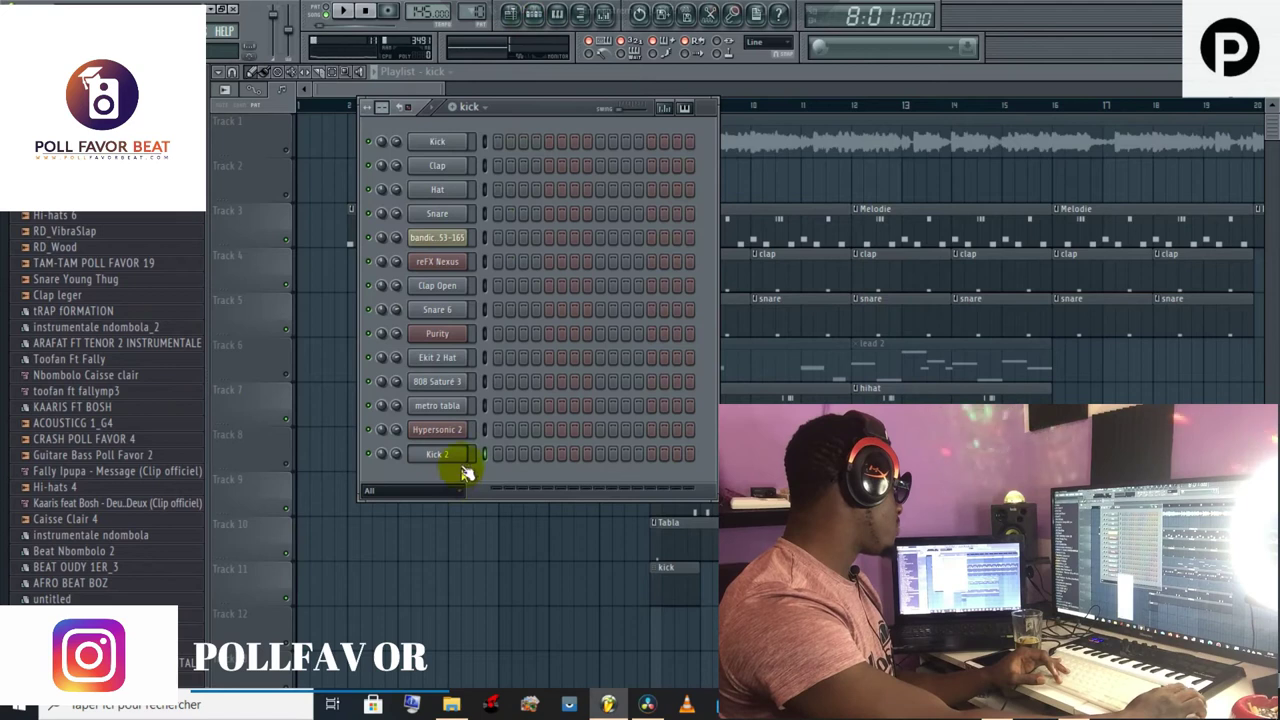
{"action": "right_click", "coordinate": [462, 452]}
{"action": "left_click", "coordinate": [486, 449]}
{"action": "left_click", "coordinate": [258, 316]}
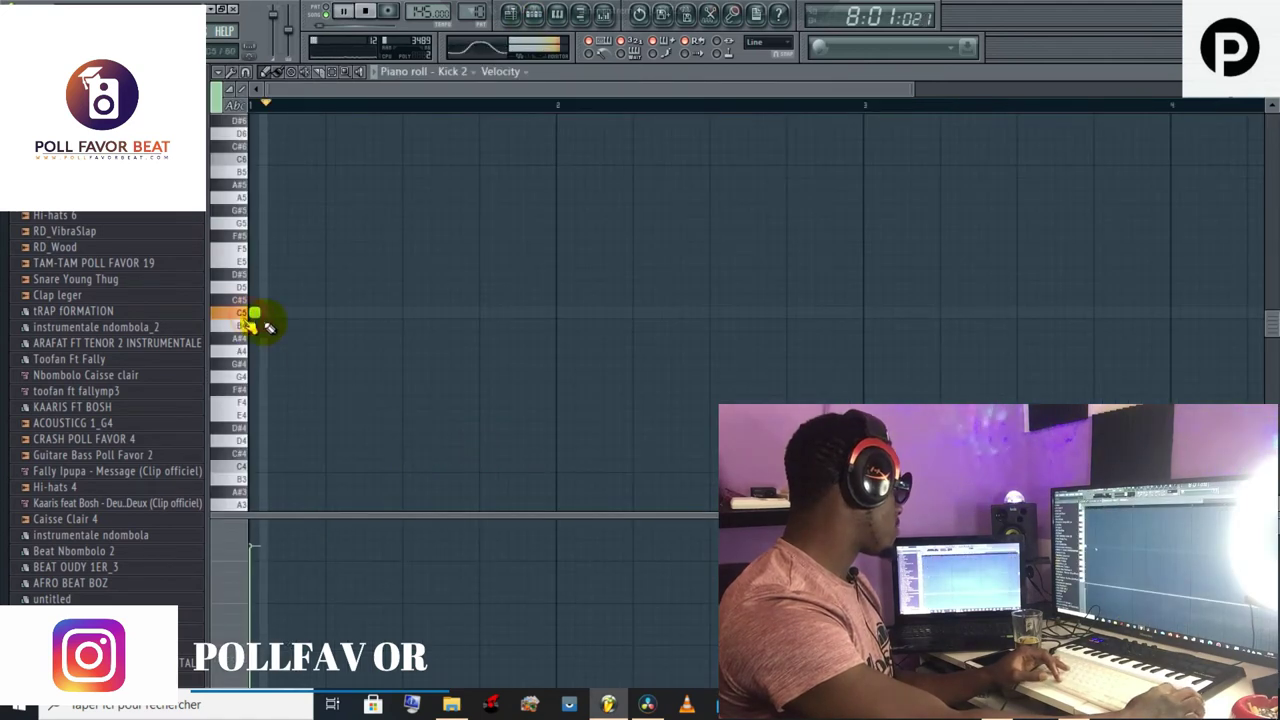
{"action": "left_click", "coordinate": [386, 316]}
{"action": "left_click_drag", "start_coordinate": [388, 318], "coordinate": [375, 323]}
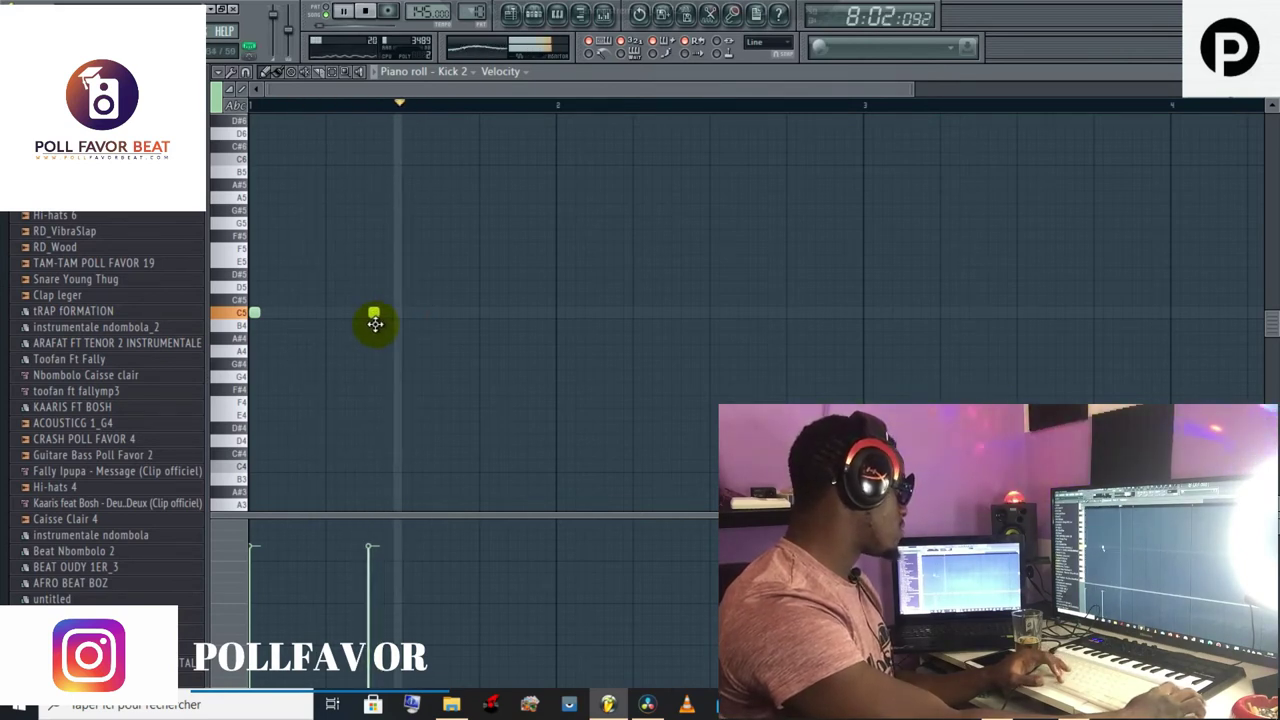
{"action": "key", "text": "space"}
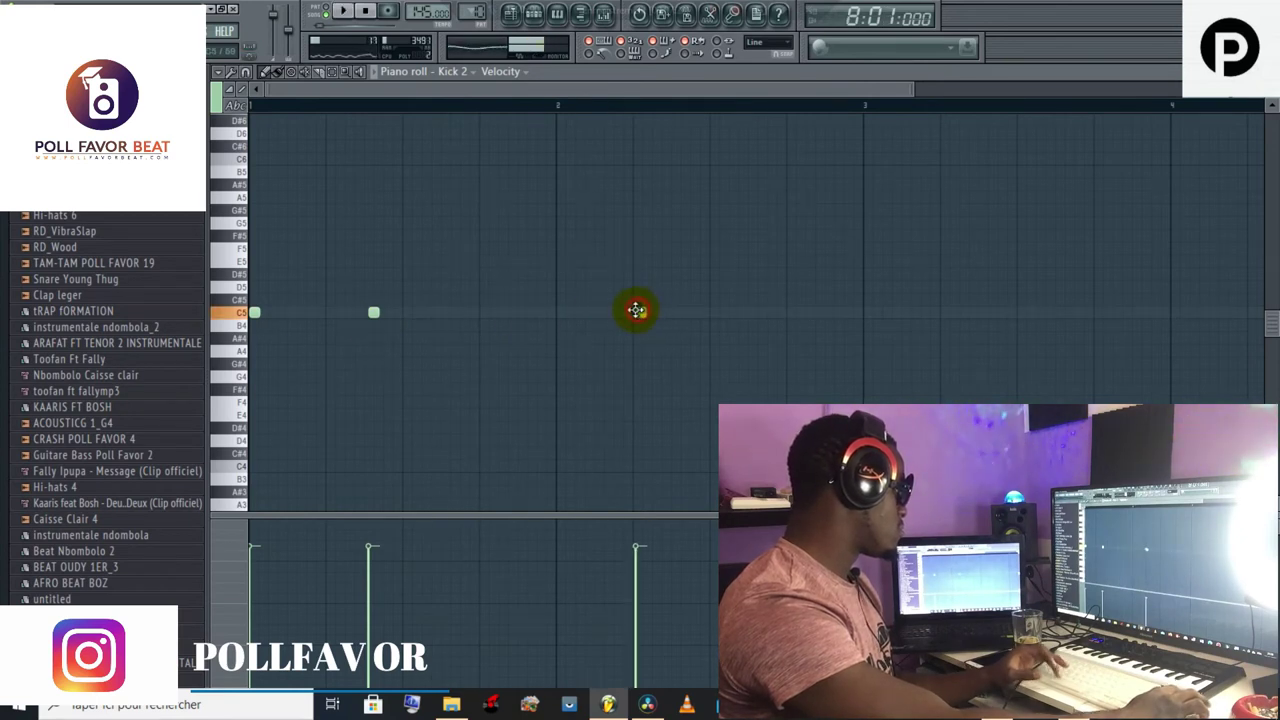
Step: Set a C5 kick on beat 2 of bar 2 and nudge the second bar 1 kick slightly earlier, checking the timing in playback
{"action": "left_click_drag", "start_coordinate": [636, 310], "coordinate": [634, 309]}
{"action": "key", "text": "space"}
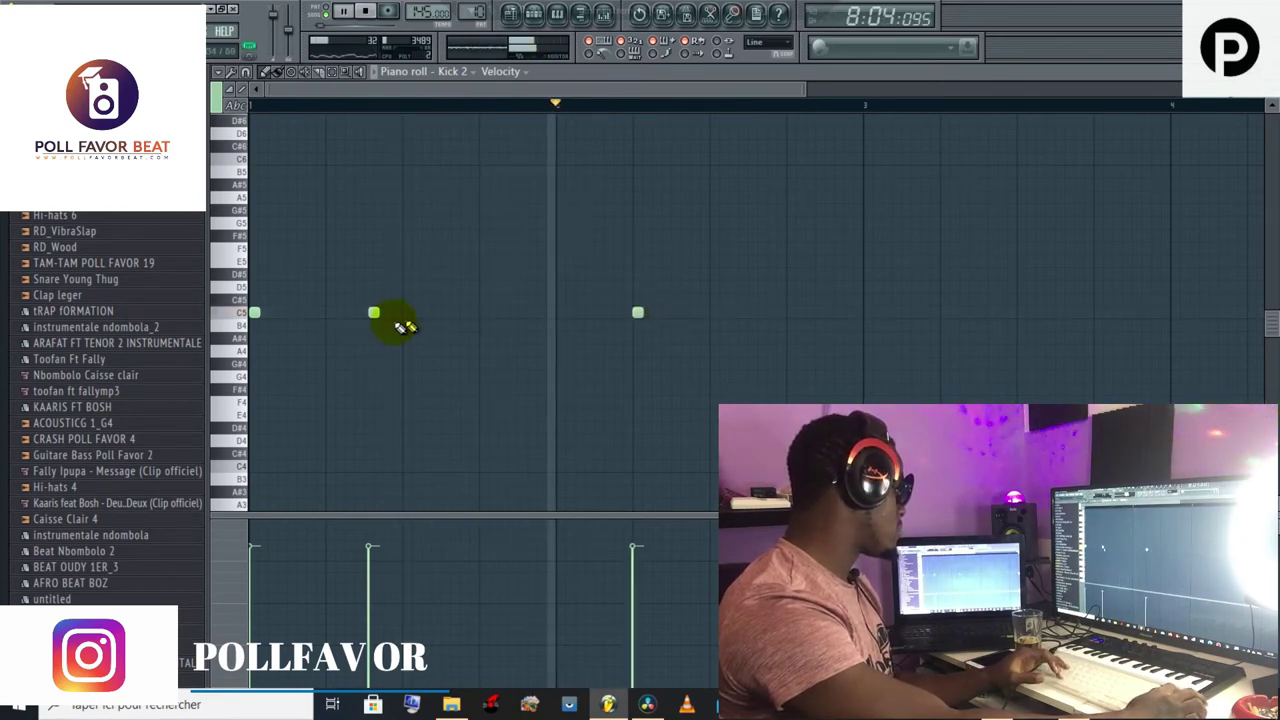
{"action": "key", "text": "space"}
{"action": "key", "text": "space"}
{"action": "left_click_drag", "start_coordinate": [371, 314], "coordinate": [370, 315]}
{"action": "key", "text": "space"}
{"action": "key", "text": "space"}
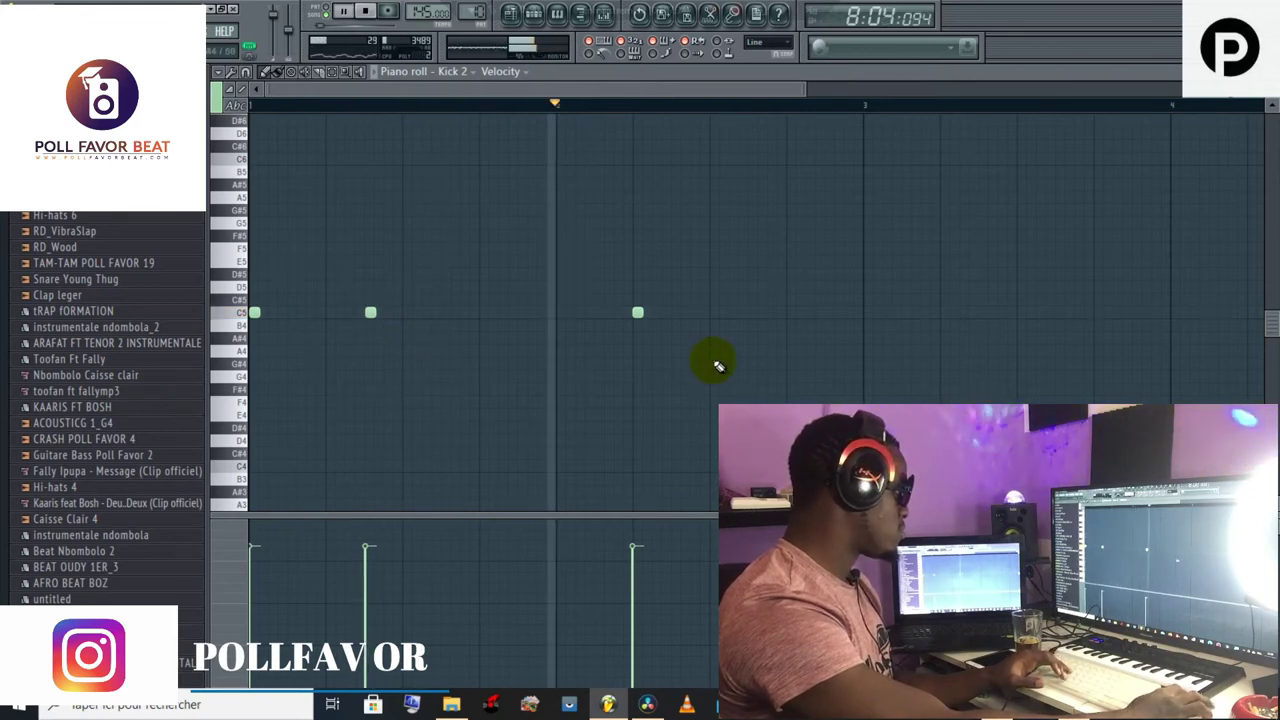
{"action": "key", "text": "space"}
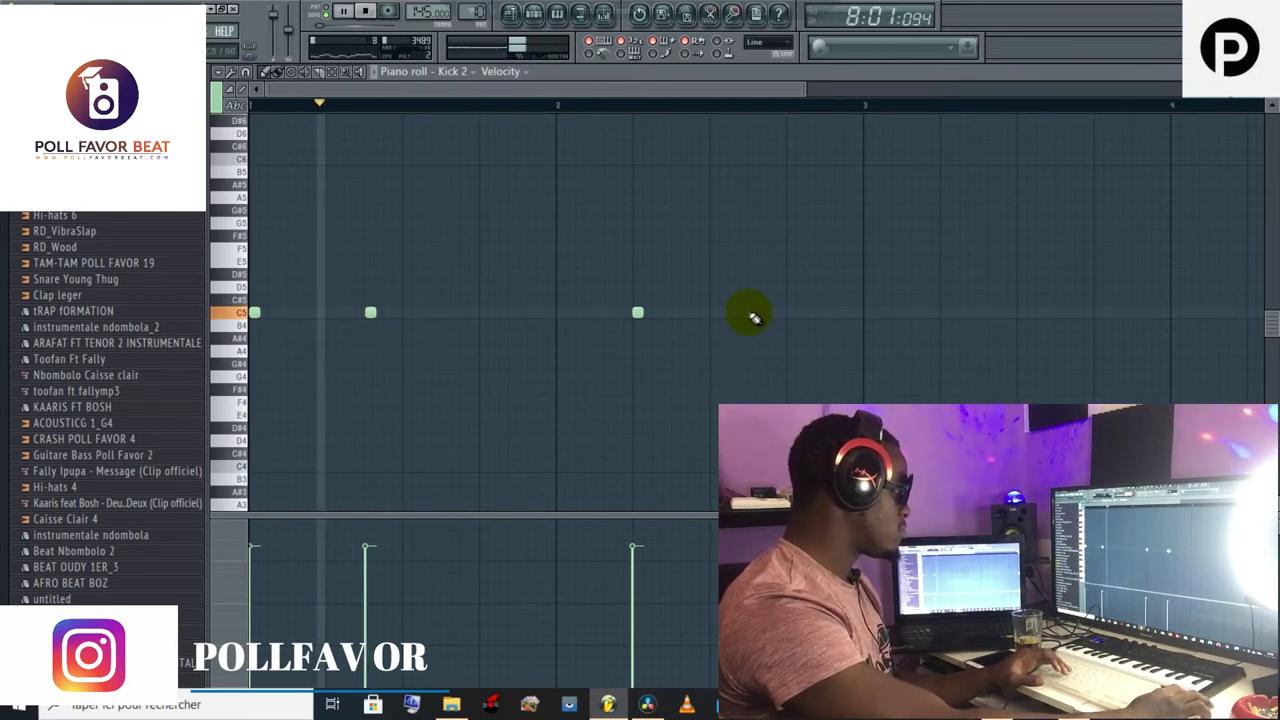
Step: Add C5 kicks late in bar 2, at the start of bar 3 and midway through beat 2 of bar 3
{"action": "left_click", "coordinate": [756, 314]}
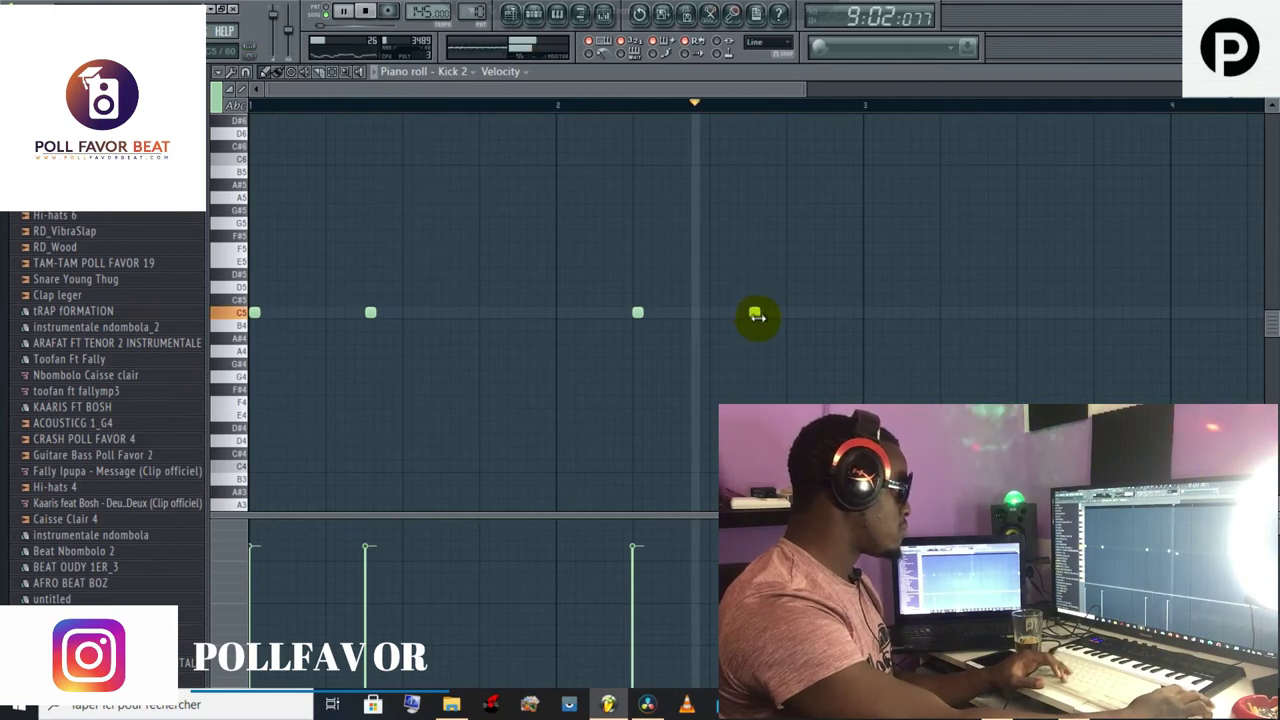
{"action": "left_click", "coordinate": [866, 313]}
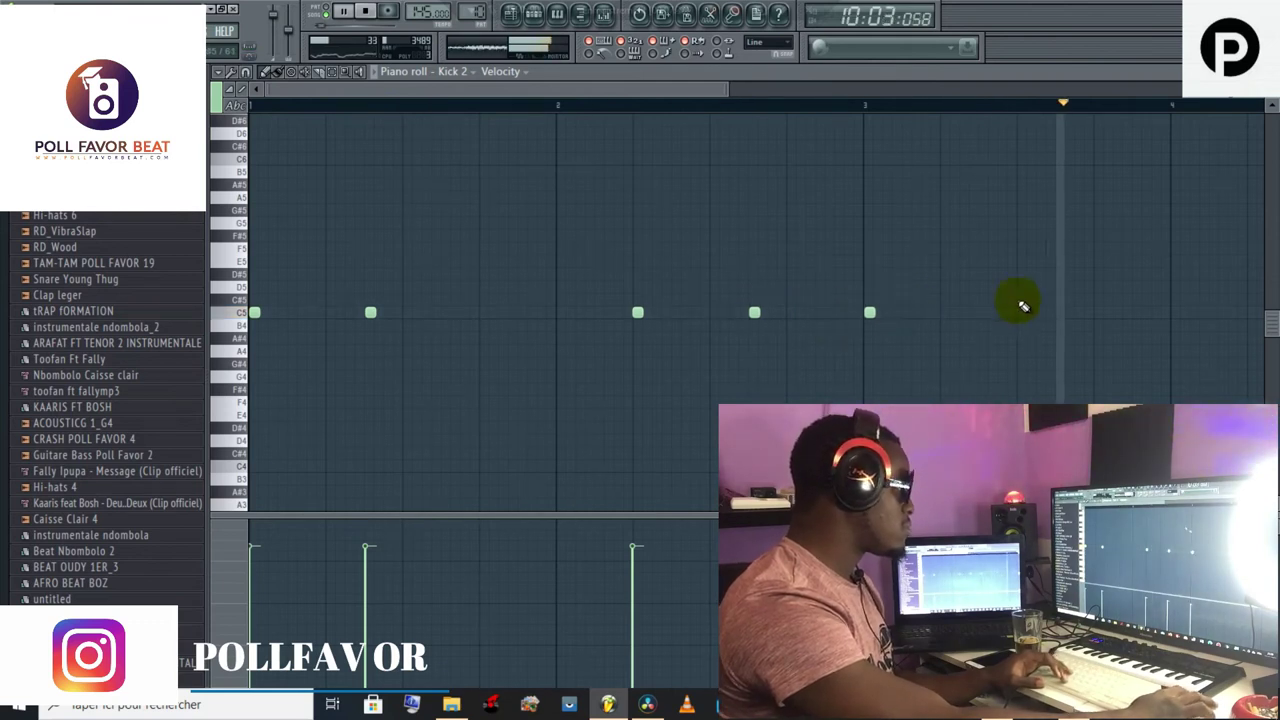
{"action": "mouse_move", "coordinate": [701, 92]}
{"action": "left_mouse_down"}
{"action": "mouse_move", "coordinate": [748, 97]}
{"action": "mouse_move", "coordinate": [765, 140]}
{"action": "left_mouse_up"}
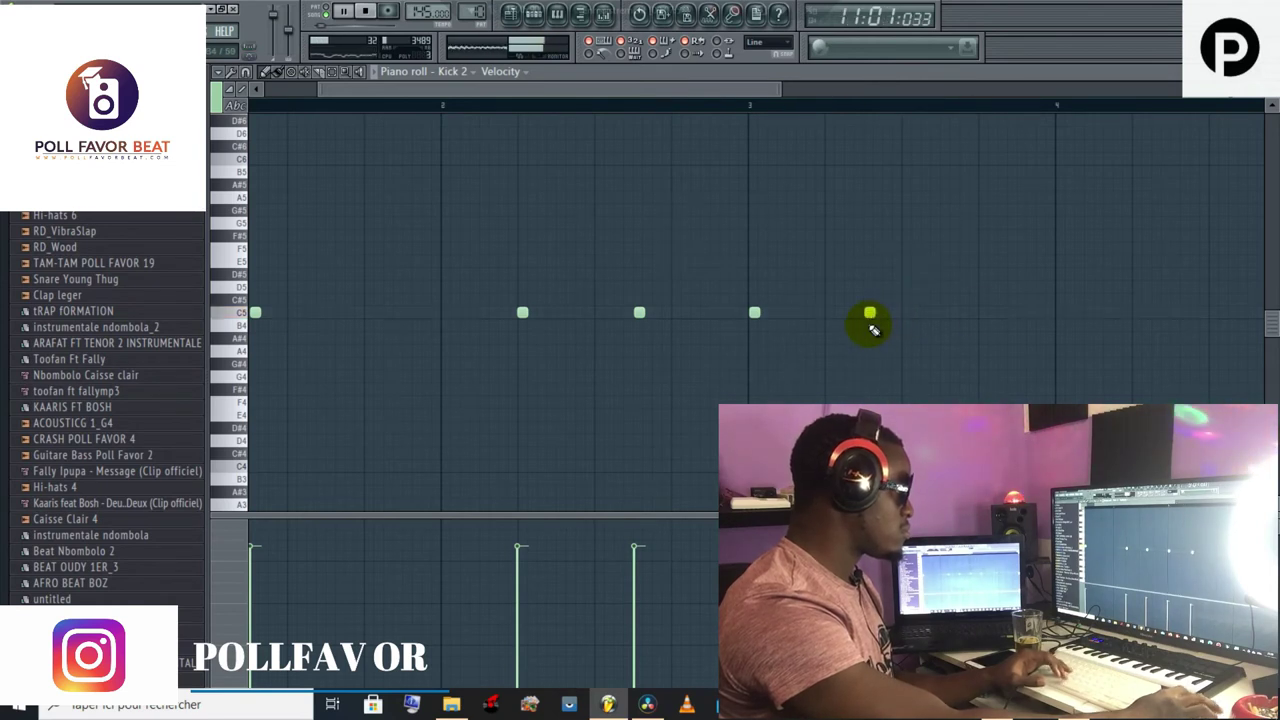
Step: Add C5 kicks on beats 2 and 4 of bar 4 and check the pattern in playback, ending in the playlist
{"action": "left_click_drag", "start_coordinate": [754, 88], "coordinate": [829, 104]}
{"action": "left_click", "coordinate": [949, 311]}
{"action": "key", "text": "space"}
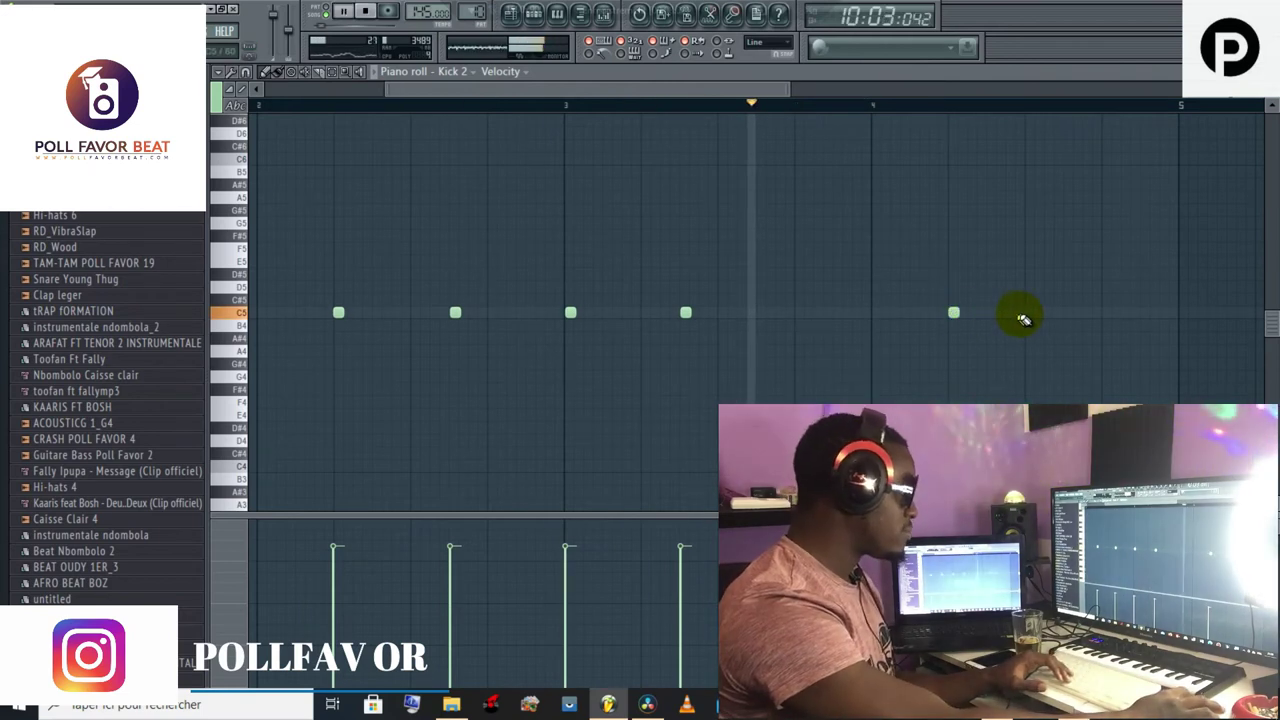
{"action": "left_click", "coordinate": [1108, 313]}
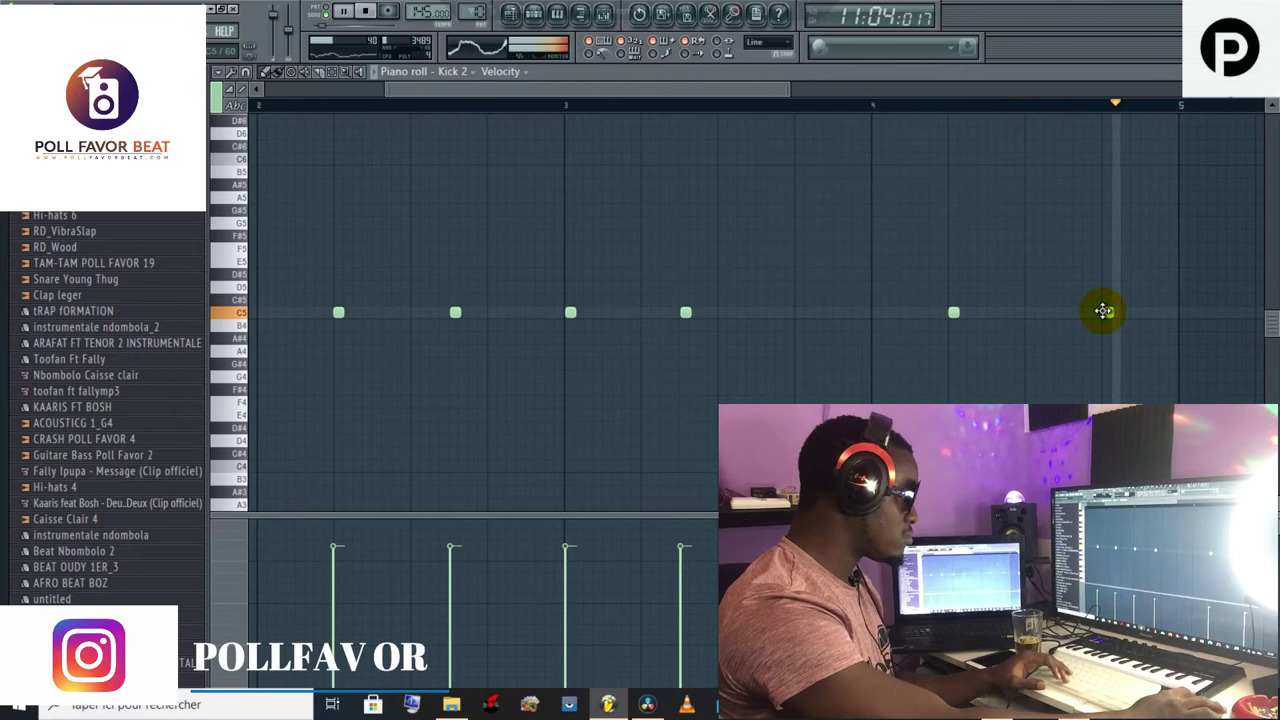
{"action": "left_click", "coordinate": [510, 16]}
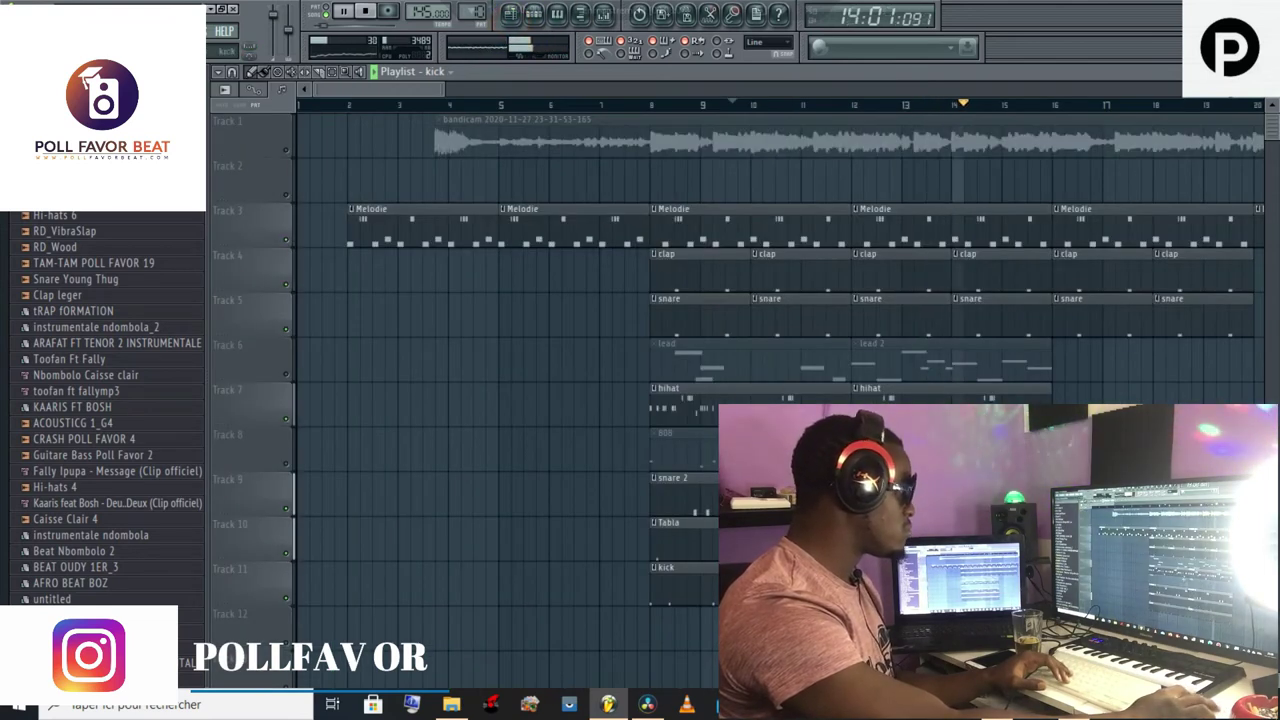
{"action": "left_click", "coordinate": [558, 18]}
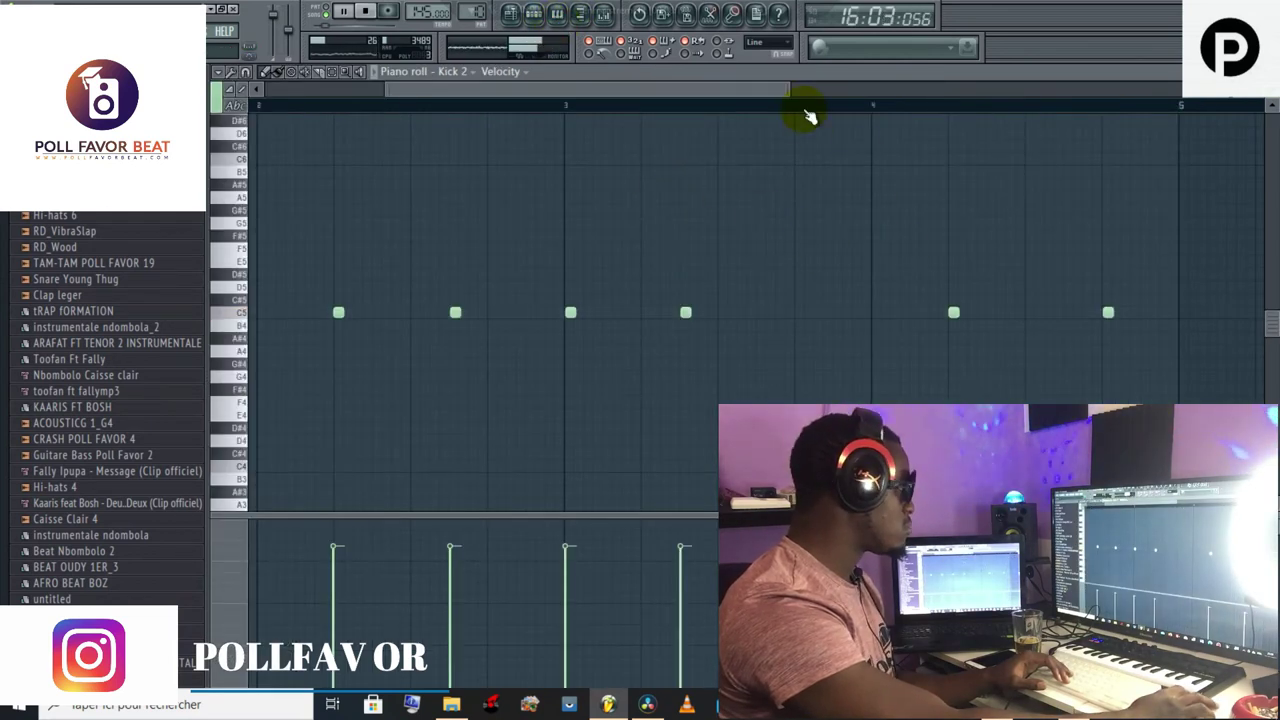
{"action": "left_click", "coordinate": [510, 14]}
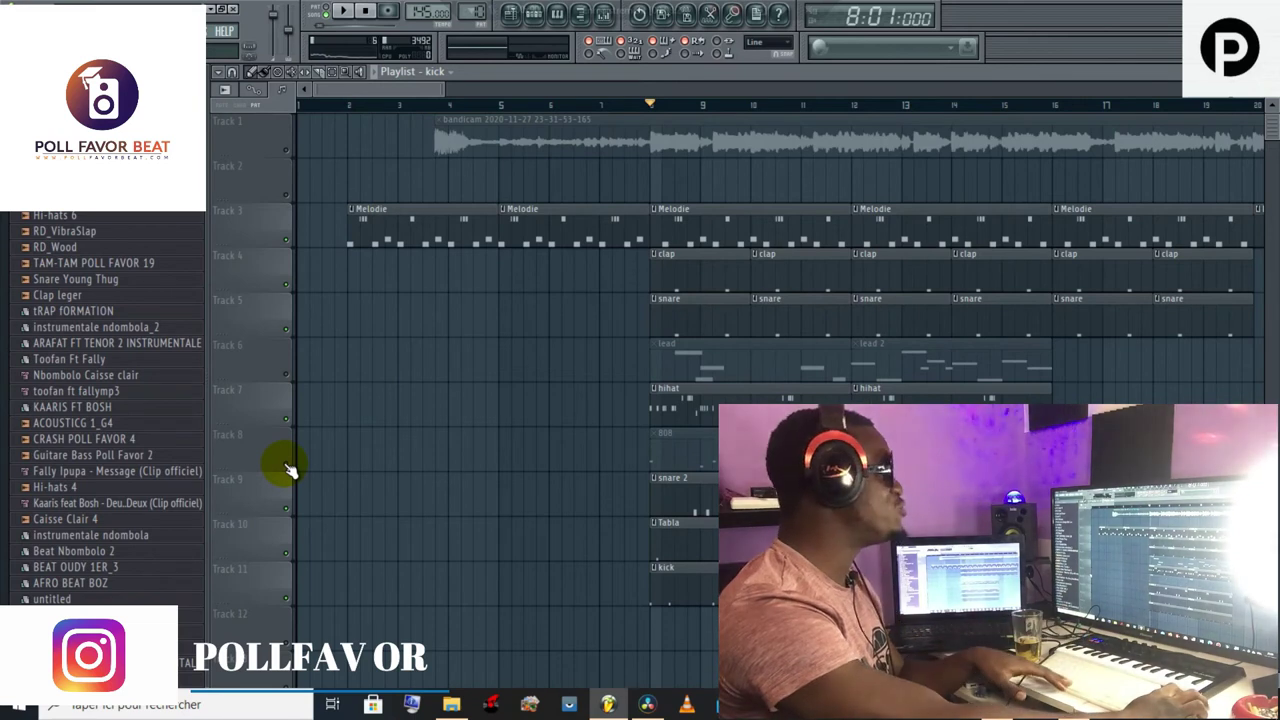
Step: Enable the 808 track and bring up the 808 Saturé 3 notes in the piano roll during playback
{"action": "left_click", "coordinate": [655, 457]}
{"action": "key", "text": "space"}
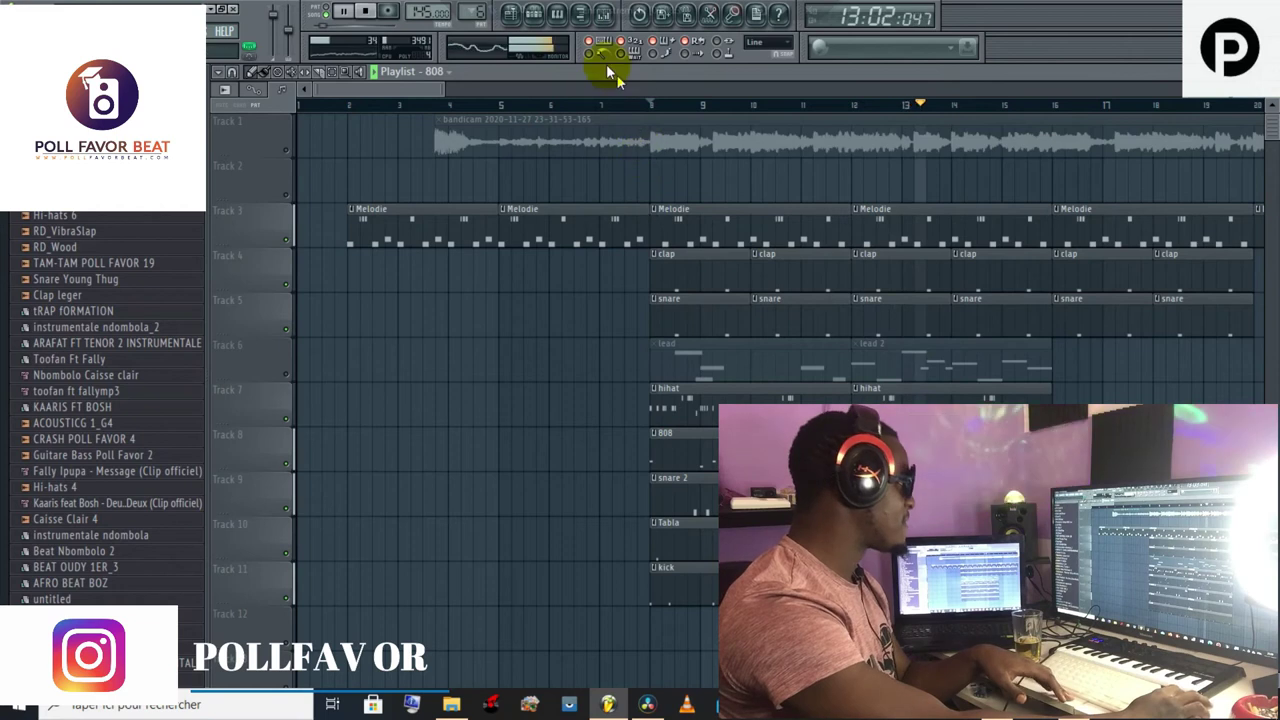
{"action": "left_click", "coordinate": [531, 14]}
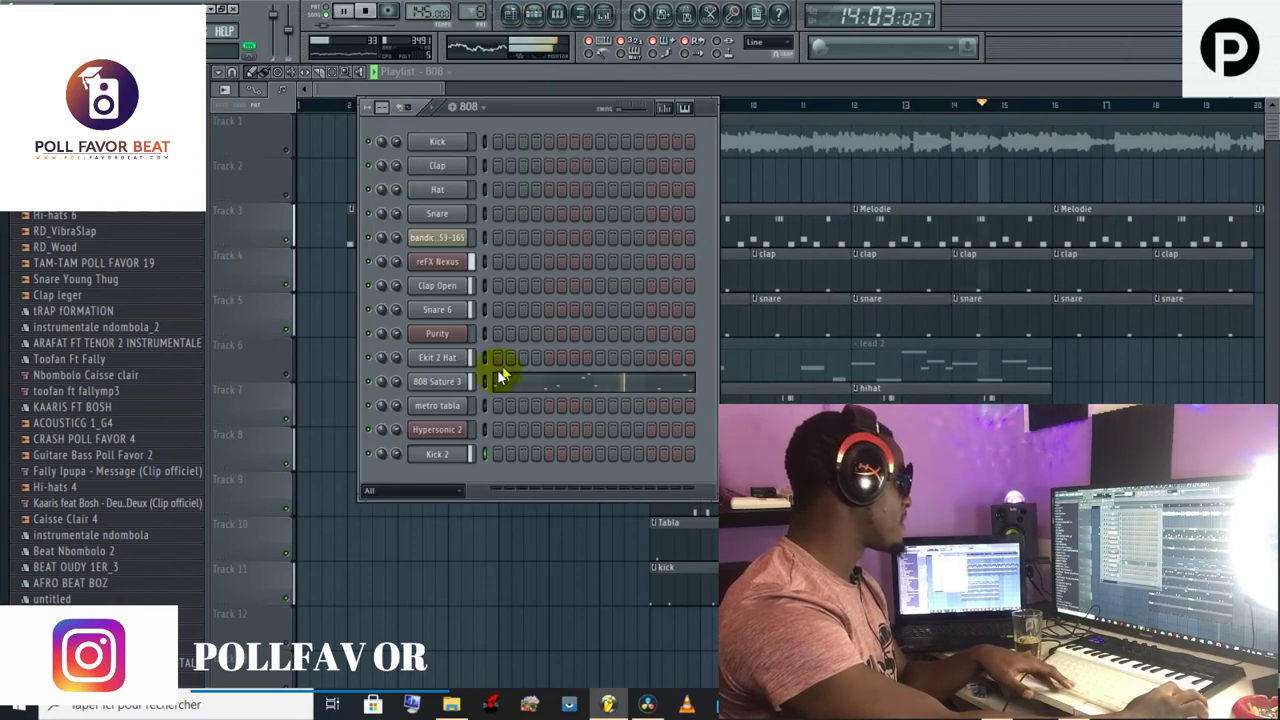
{"action": "left_click", "coordinate": [499, 378]}
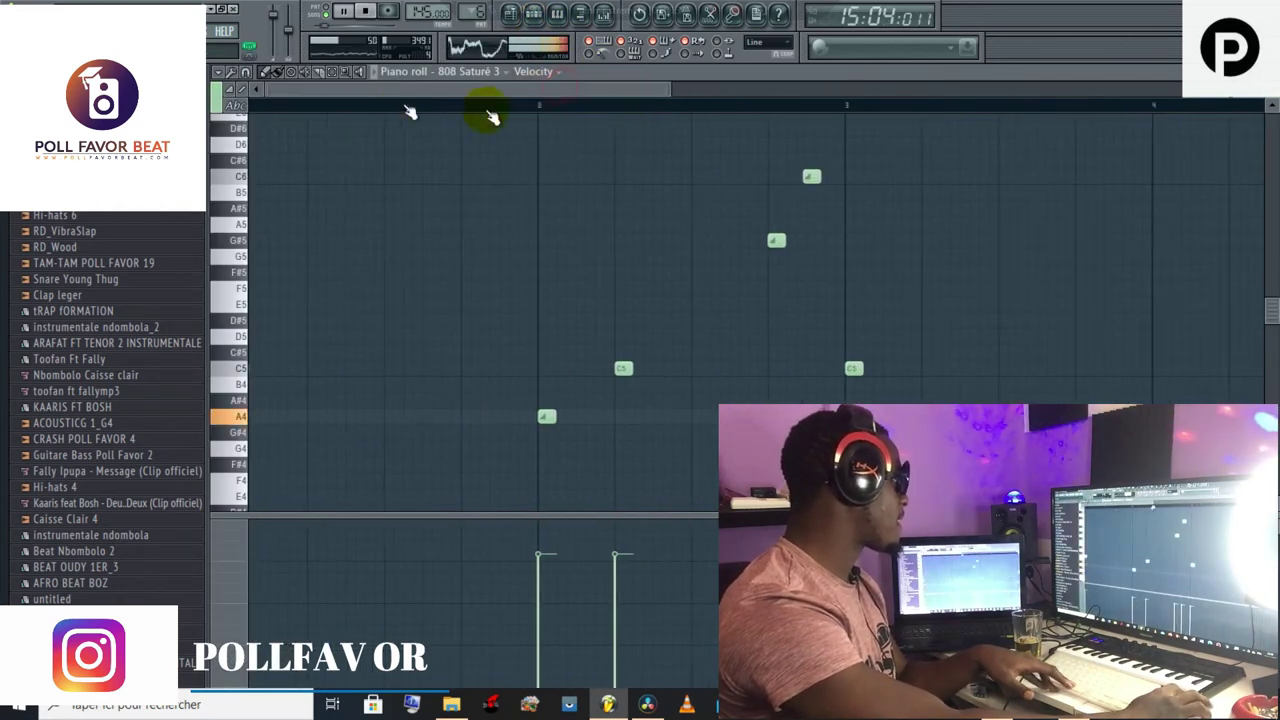
{"action": "left_click_drag", "start_coordinate": [493, 117], "coordinate": [677, 98]}
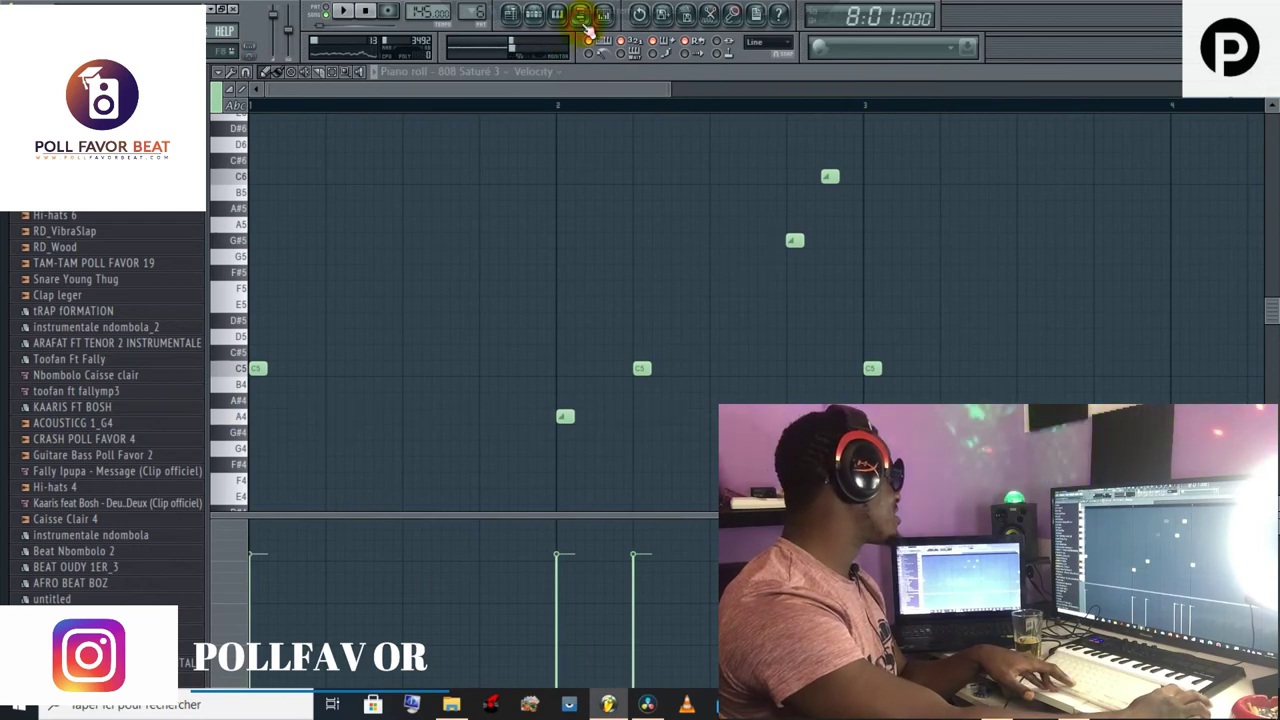
Step: Hide the browser, adjust the piano roll view and play through the 808 Saturé 3 notes
{"action": "left_click", "coordinate": [582, 16]}
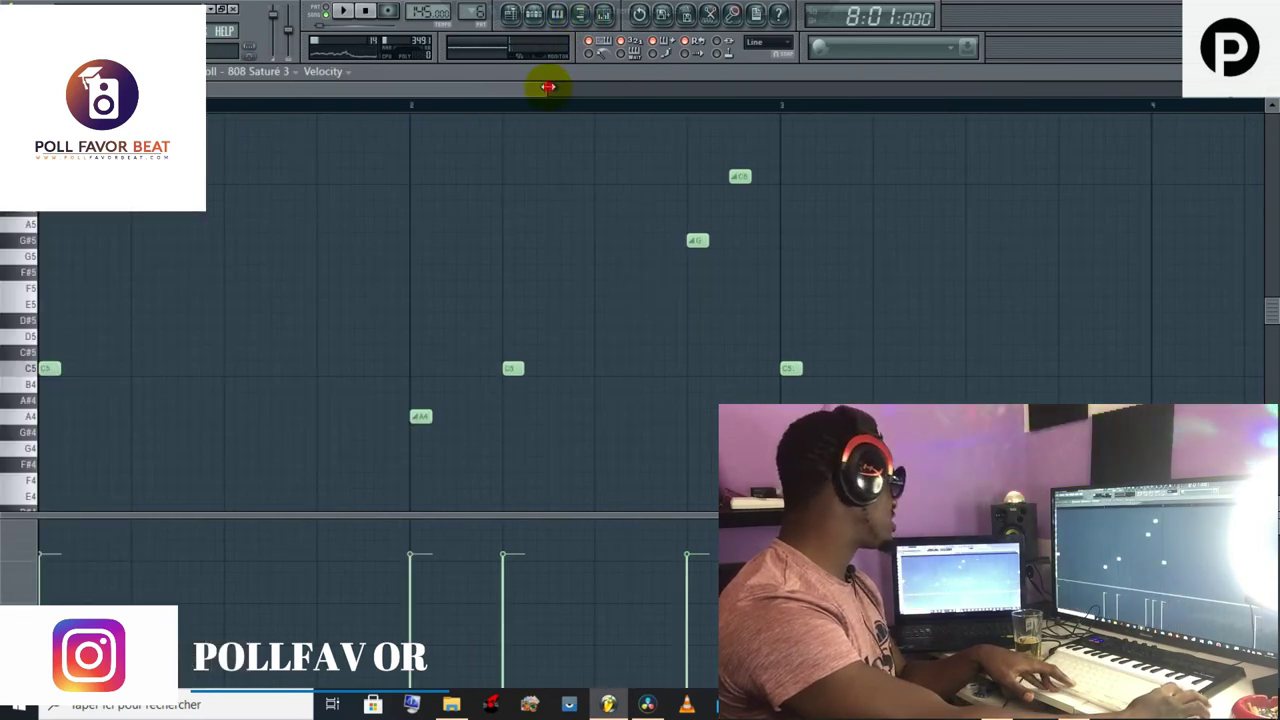
{"action": "left_click_drag", "start_coordinate": [548, 87], "coordinate": [595, 87]}
{"action": "left_click", "coordinate": [30, 370]}
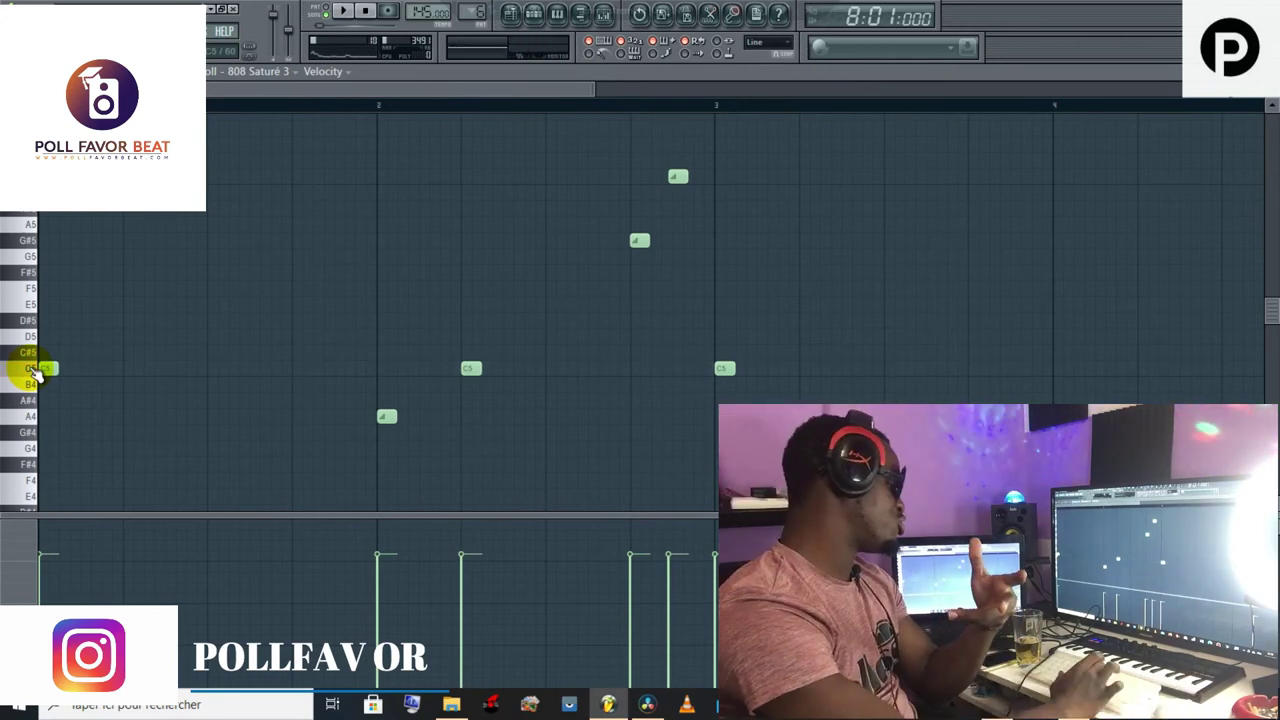
{"action": "key", "text": "space"}
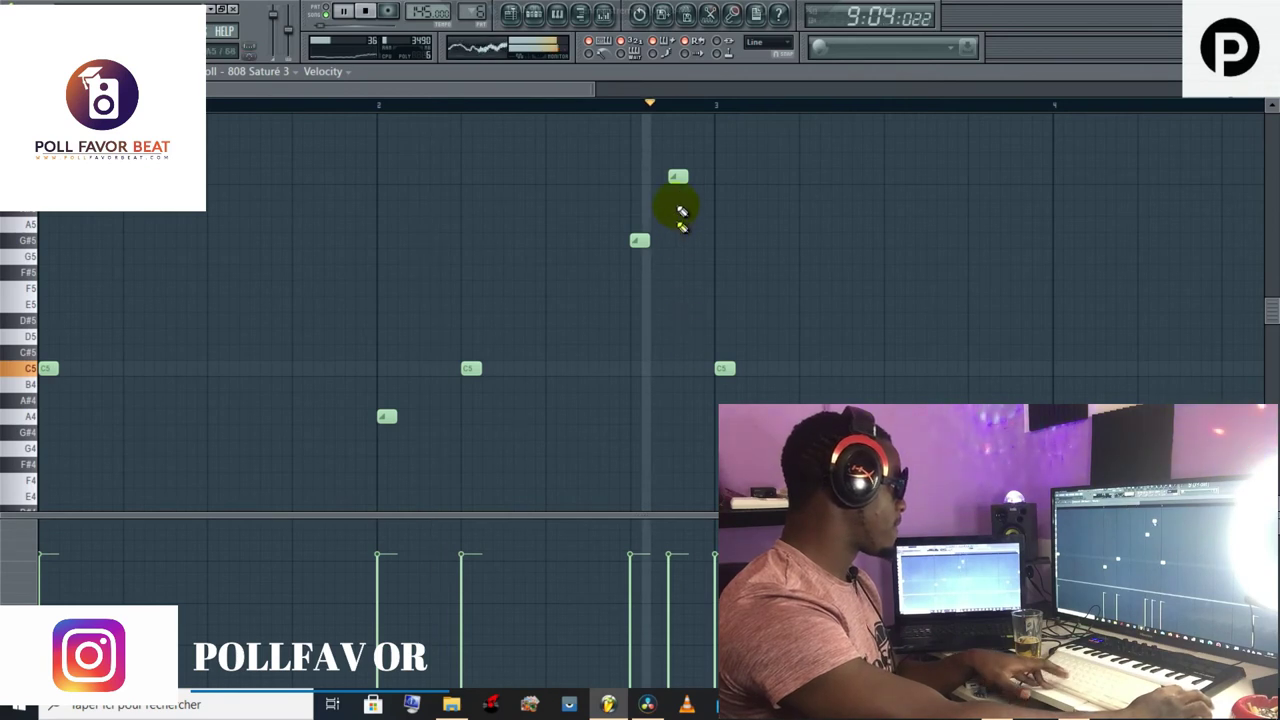
{"action": "key", "text": "space"}
Step: Examine the slide setting of the G#5 808 note, close its properties and replay the 808 line, ending in the playlist
{"action": "double_click", "coordinate": [639, 240]}
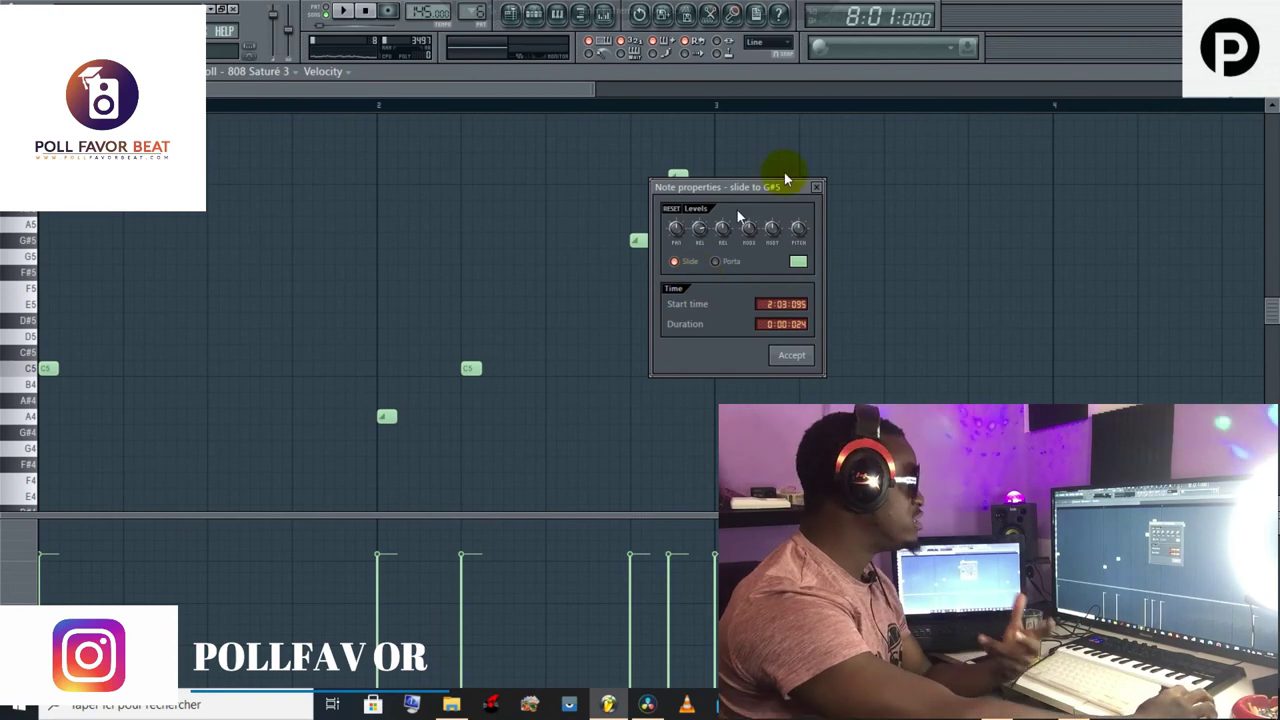
{"action": "left_click", "coordinate": [819, 189]}
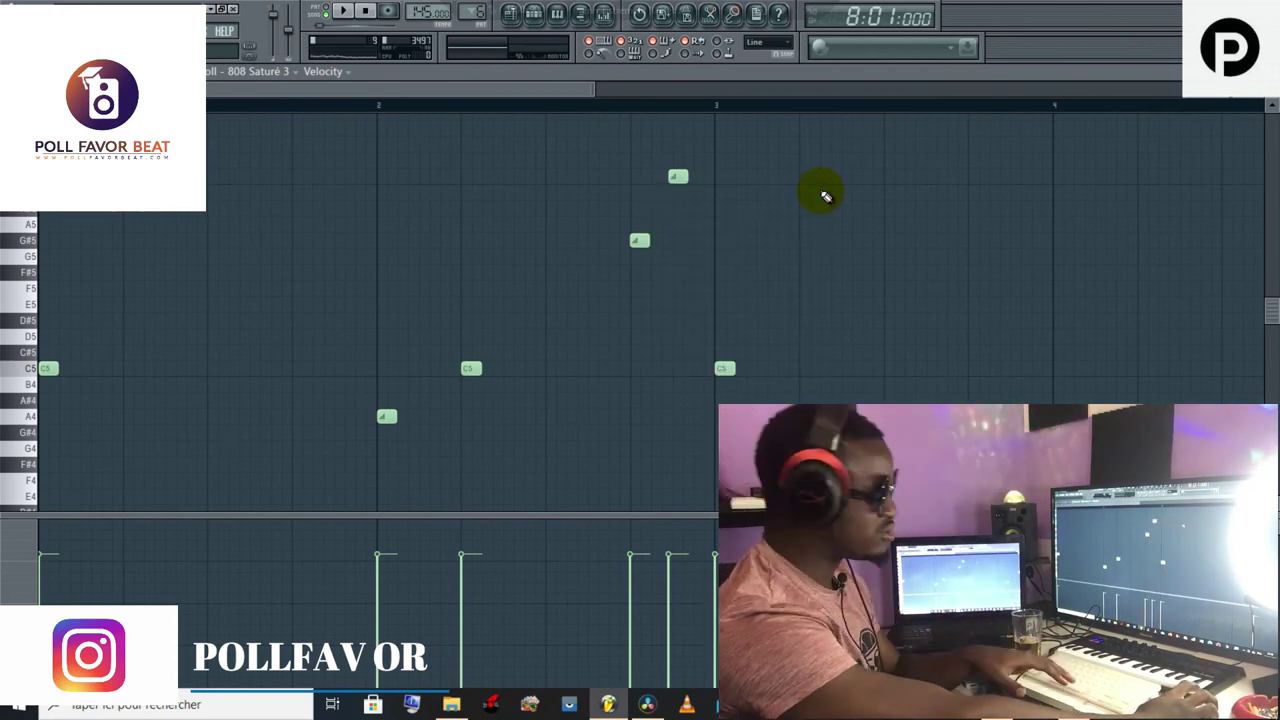
{"action": "key", "text": "space"}
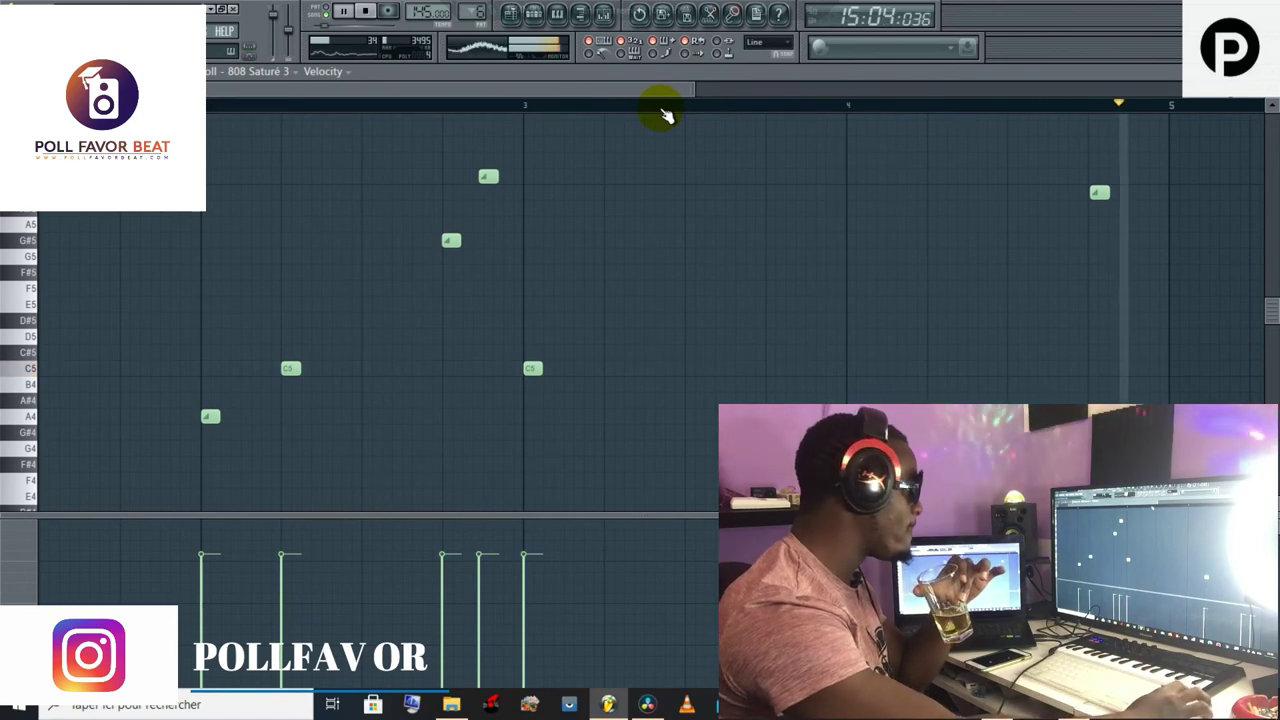
{"action": "left_click", "coordinate": [512, 20]}
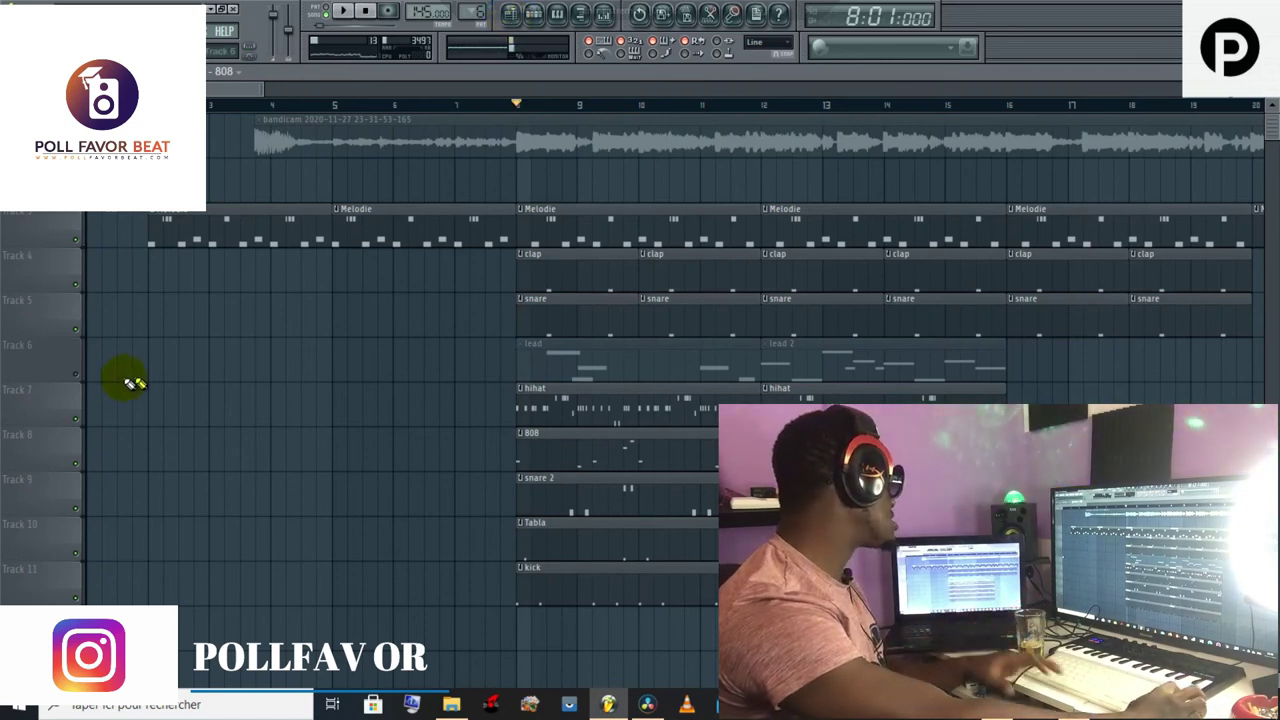
Step: Enable the lead track, view its Hypersonic 2 instrument and start playback, closing the plugin window
{"action": "left_click", "coordinate": [77, 375]}
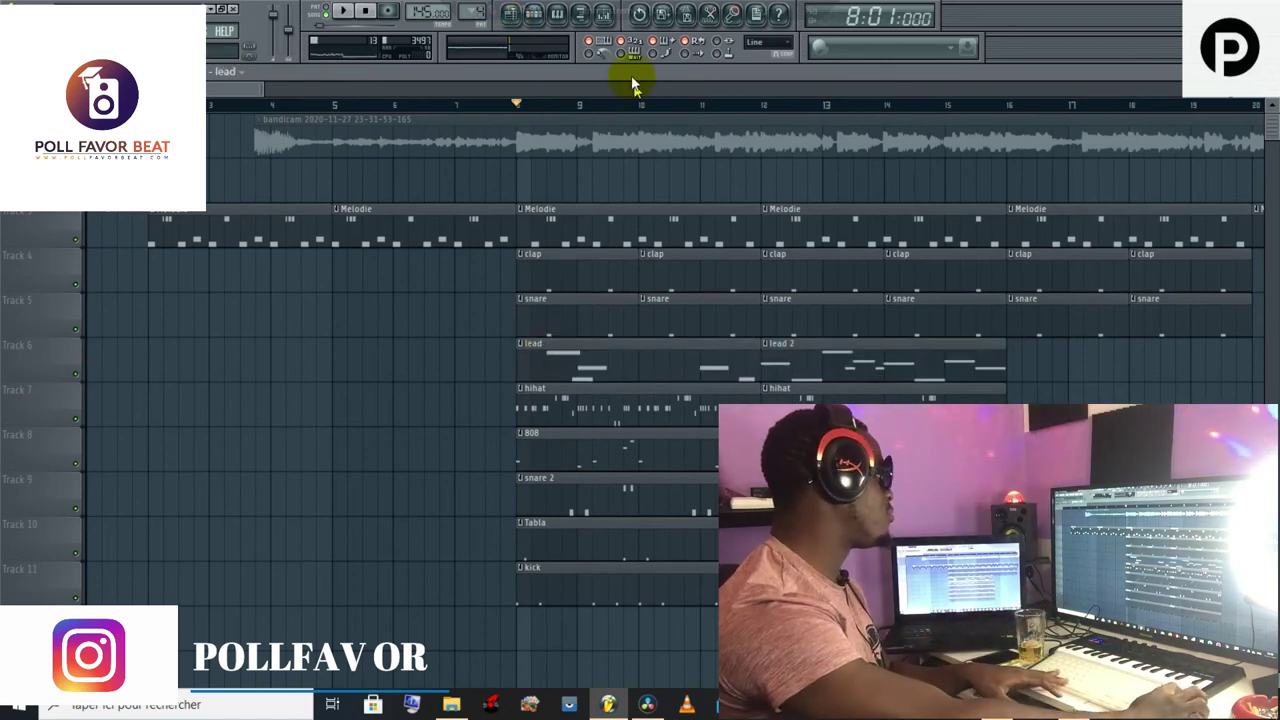
{"action": "left_click", "coordinate": [533, 13]}
{"action": "left_click", "coordinate": [250, 428]}
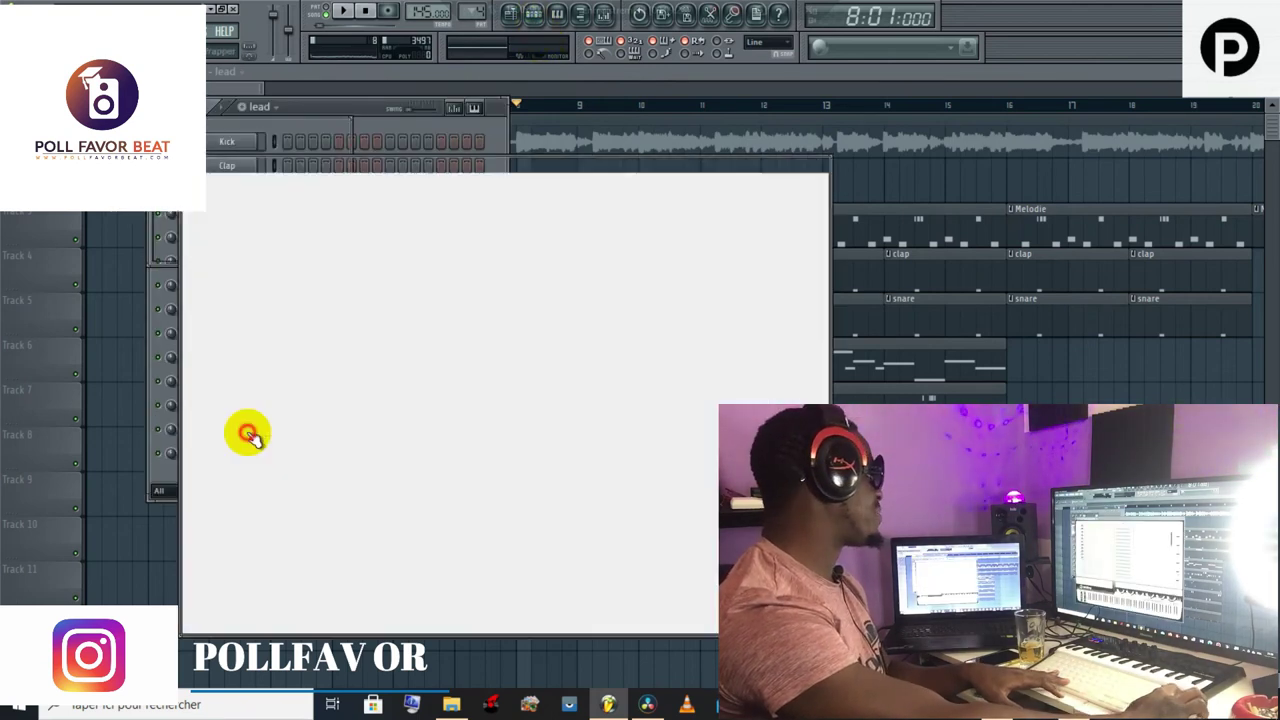
{"action": "left_click_drag", "start_coordinate": [463, 617], "coordinate": [585, 612]}
{"action": "key", "text": "space"}
{"action": "key", "text": "F12"}
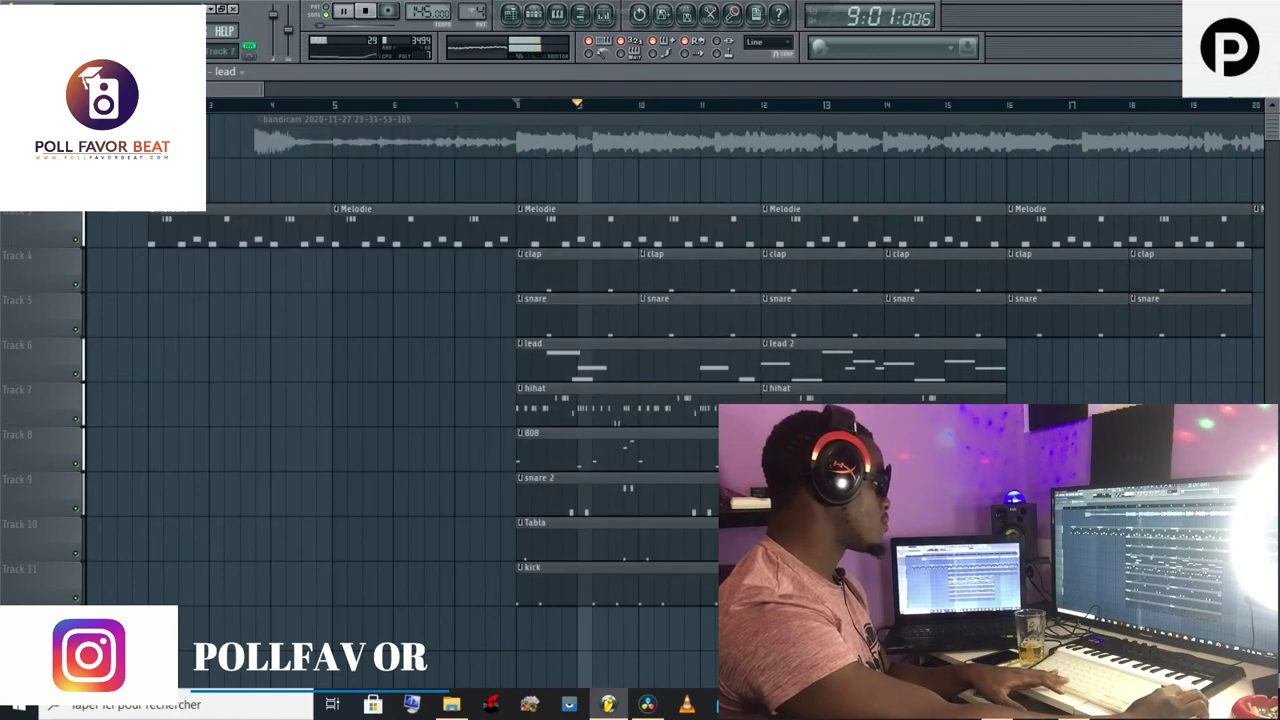
Step: Examine the lead pattern's Hypersonic 2 notes in the piano roll during playback, returning to the playlist
{"action": "left_click", "coordinate": [555, 14]}
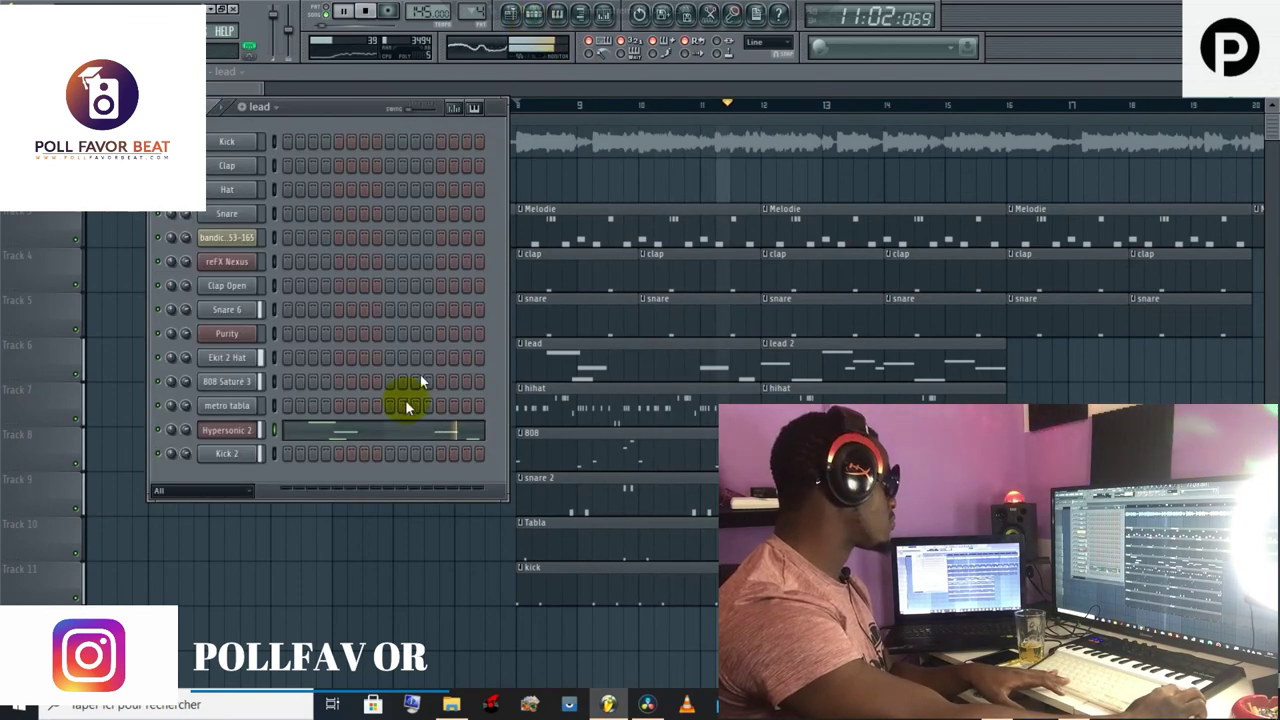
{"action": "left_click", "coordinate": [400, 432]}
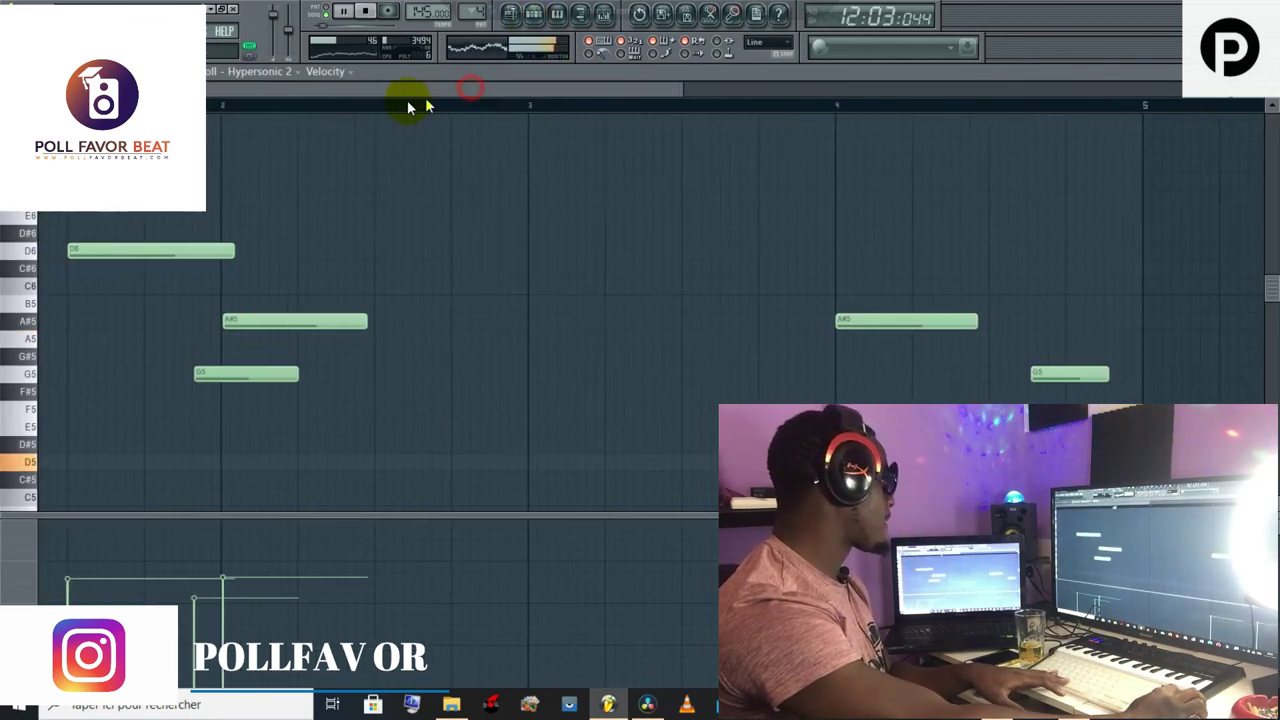
{"action": "left_click", "coordinate": [510, 14]}
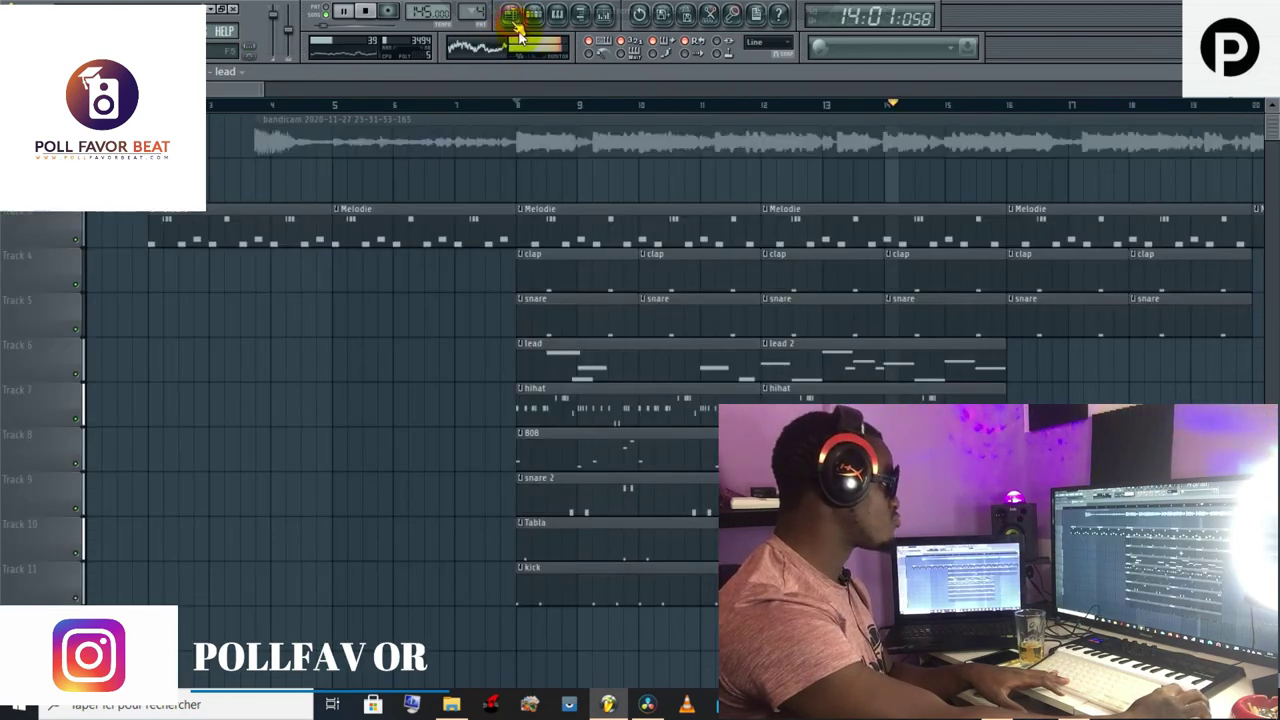
Step: Play from bar 12 and examine the lead 2 pattern's Hypersonic 2 notes in the piano roll
{"action": "left_click", "coordinate": [764, 107]}
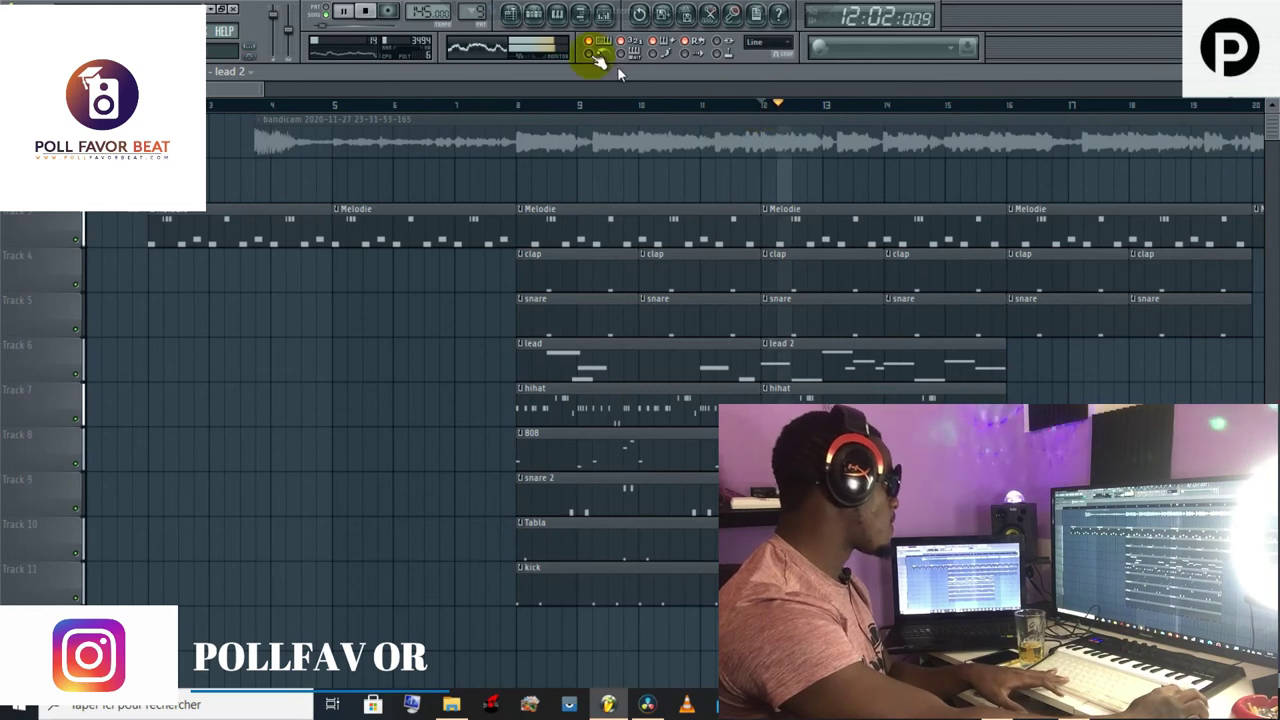
{"action": "left_click", "coordinate": [533, 14]}
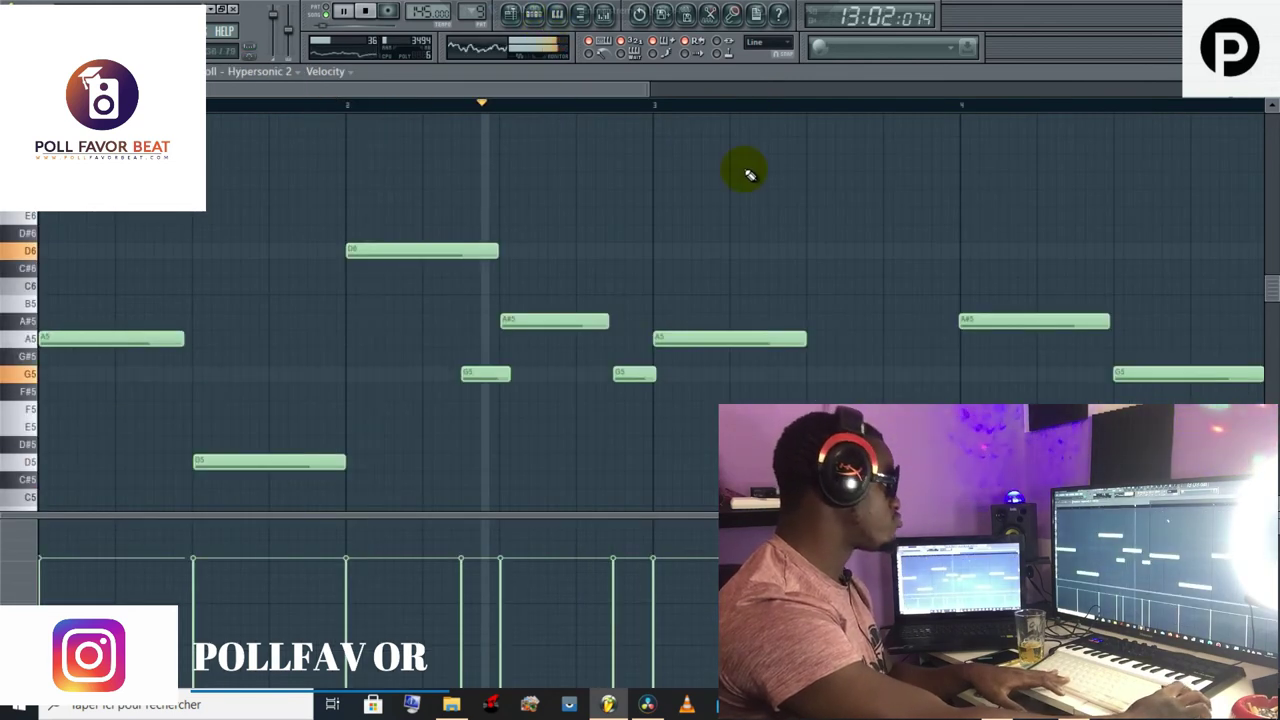